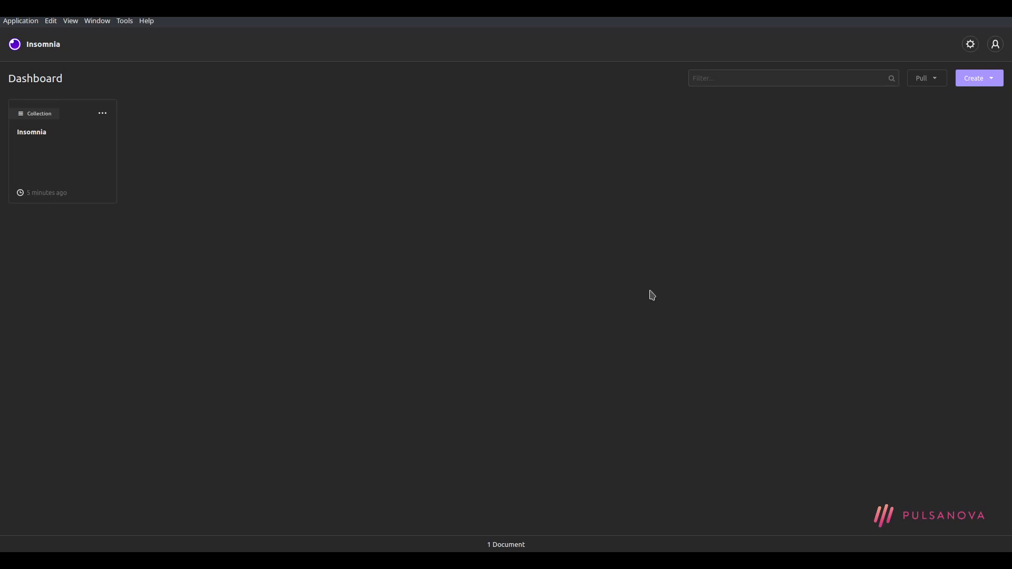
Look at the new-document options, open the Insomnia collection, then return to the Dashboard
click(989, 83)
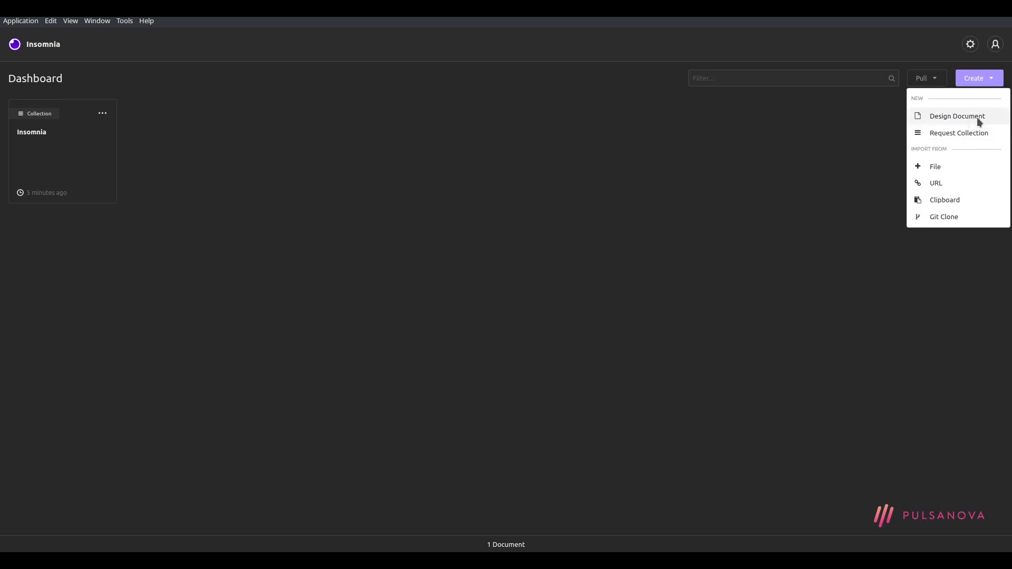
click(833, 164)
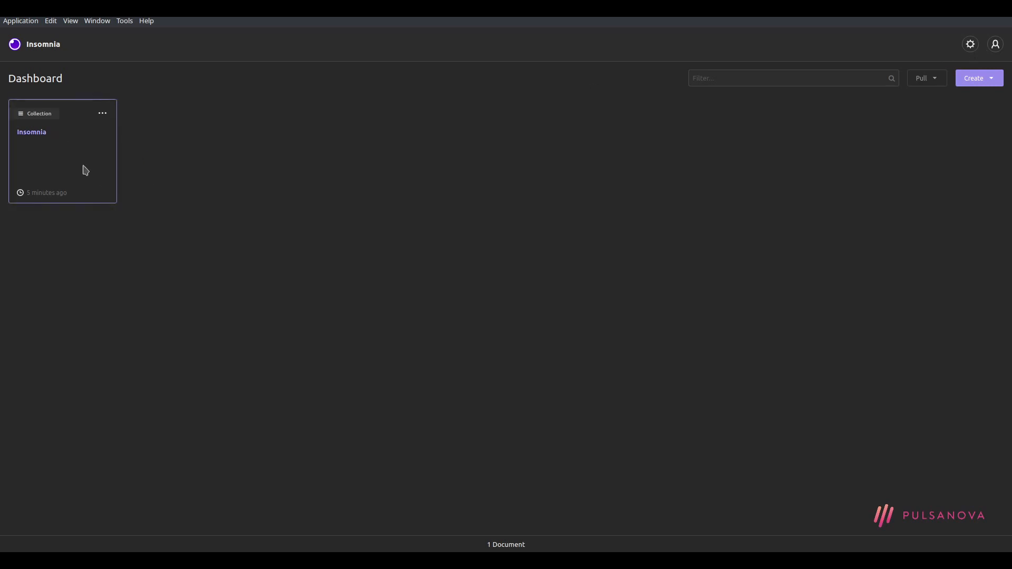
click(68, 157)
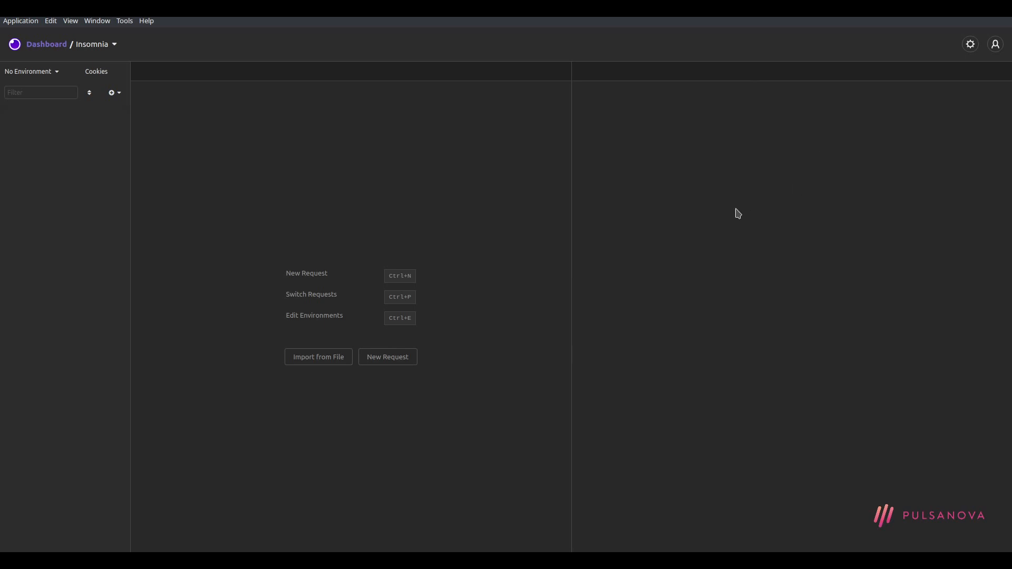
click(47, 45)
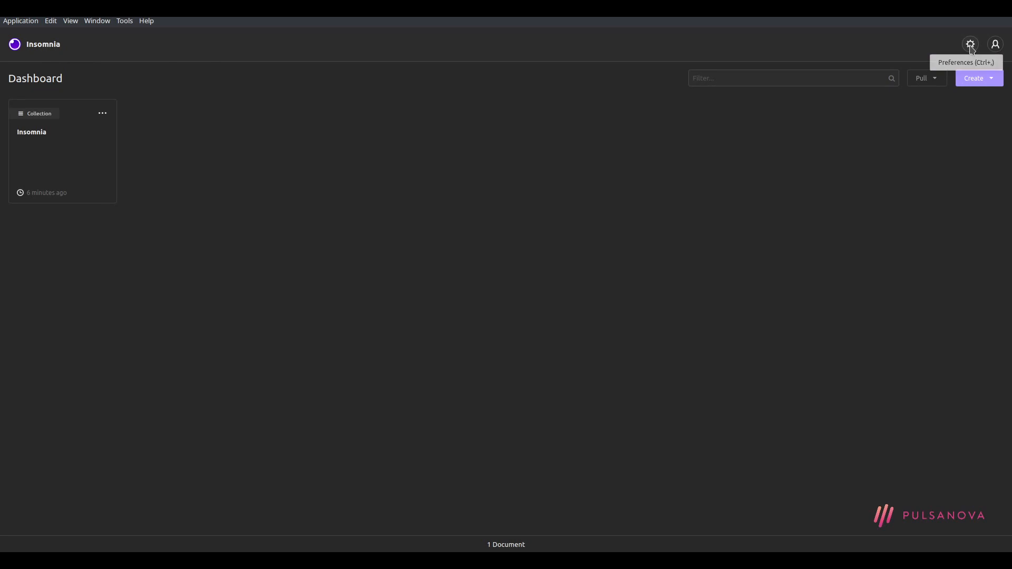
Preview the Designer Light and Designer Dark themes, then apply Railscasts and close Preferences
click(971, 46)
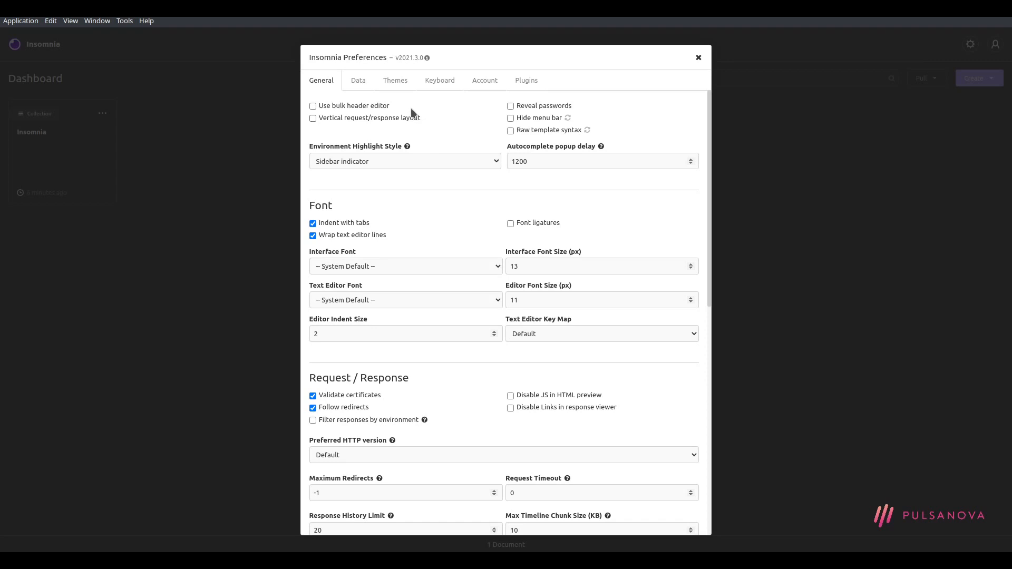
click(388, 82)
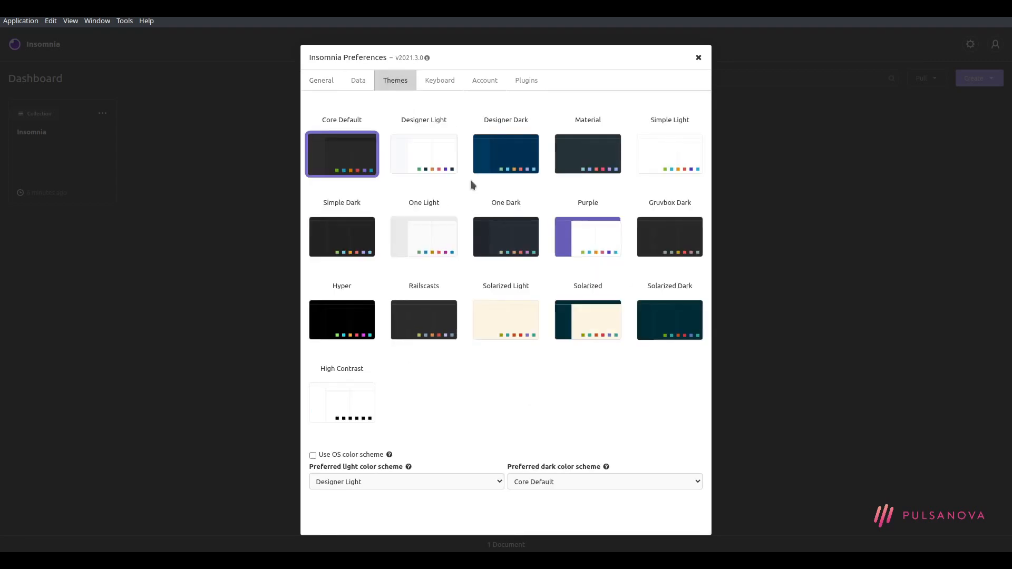
click(421, 164)
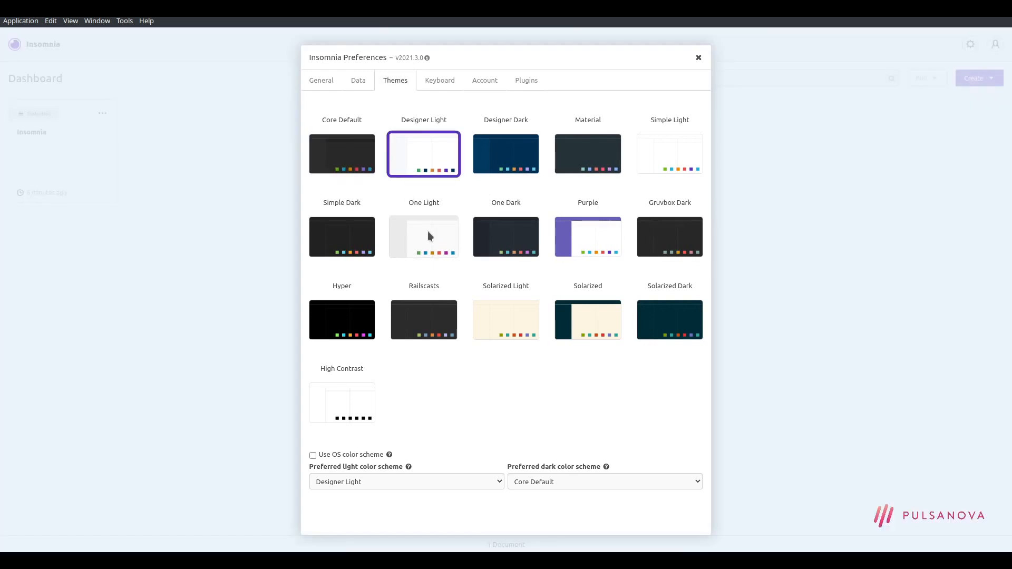
click(479, 158)
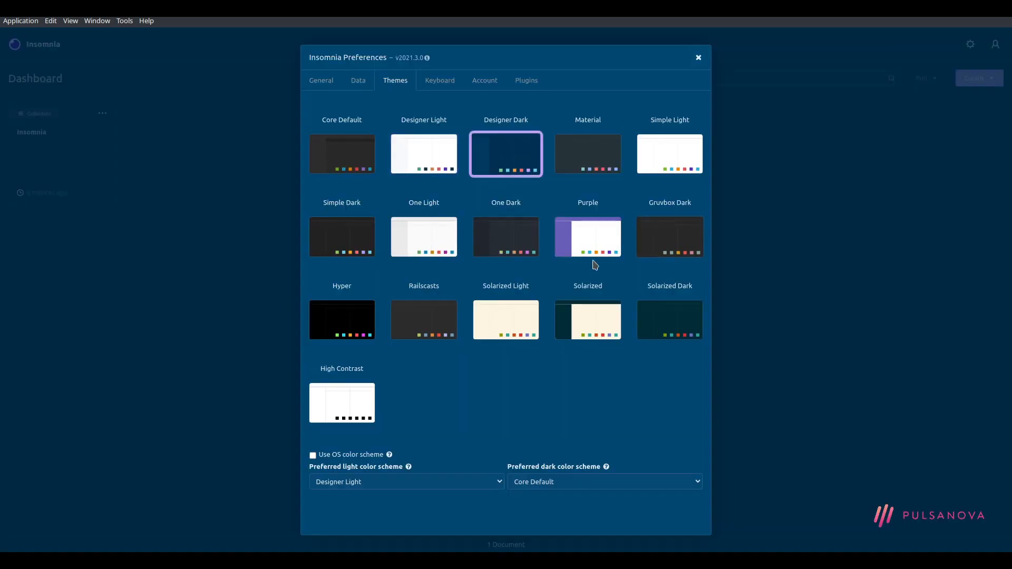
click(419, 323)
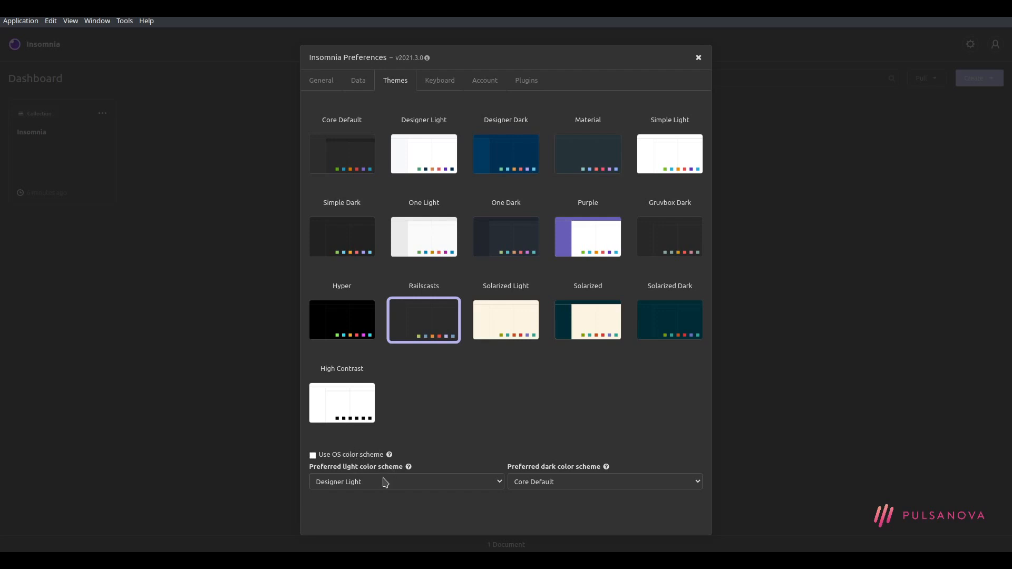
click(699, 58)
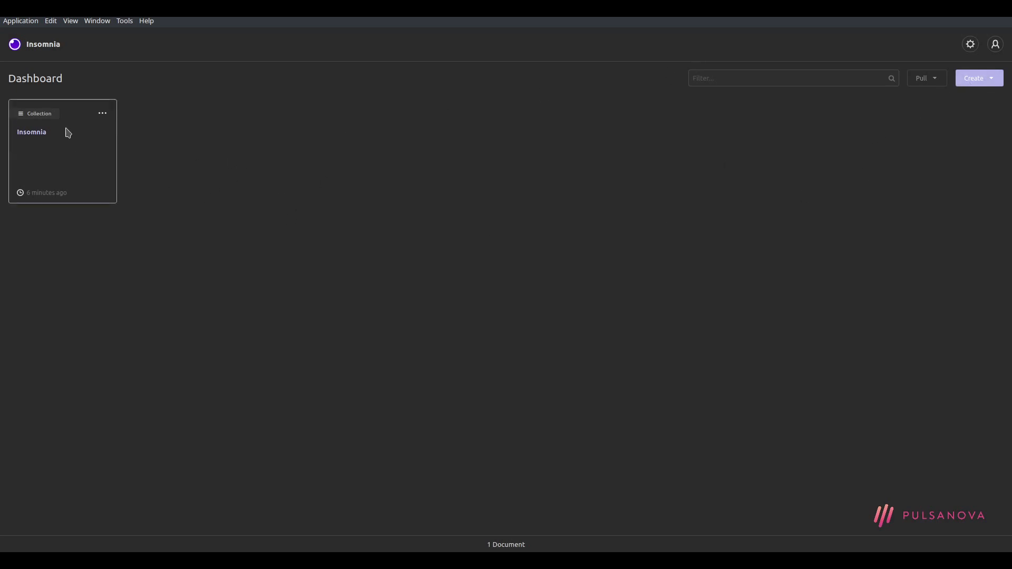
Rename the collection card to 'Tutoriel' and open its workspace
click(103, 115)
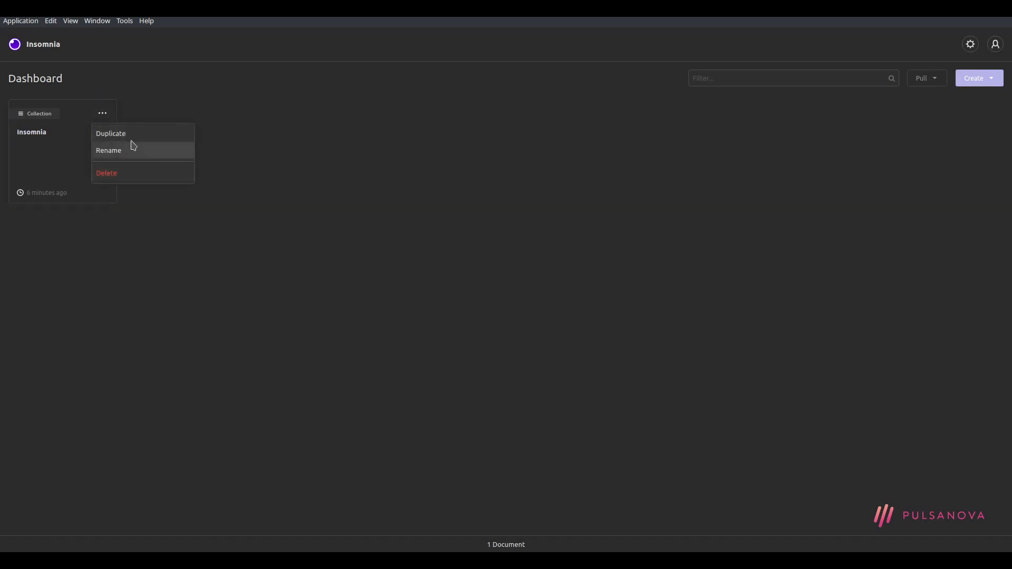
click(136, 153)
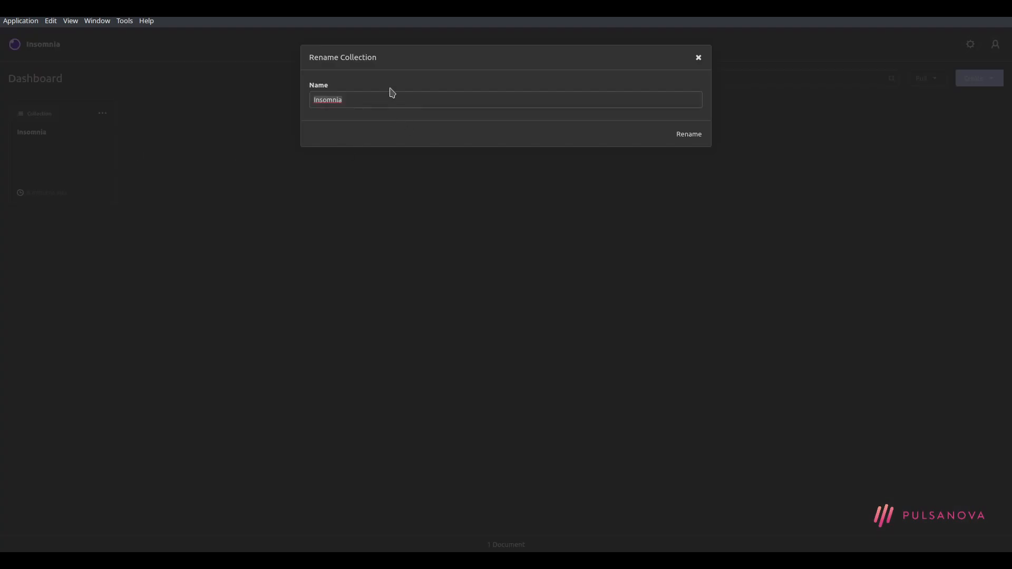
text(Tutoriel)
key(Return)
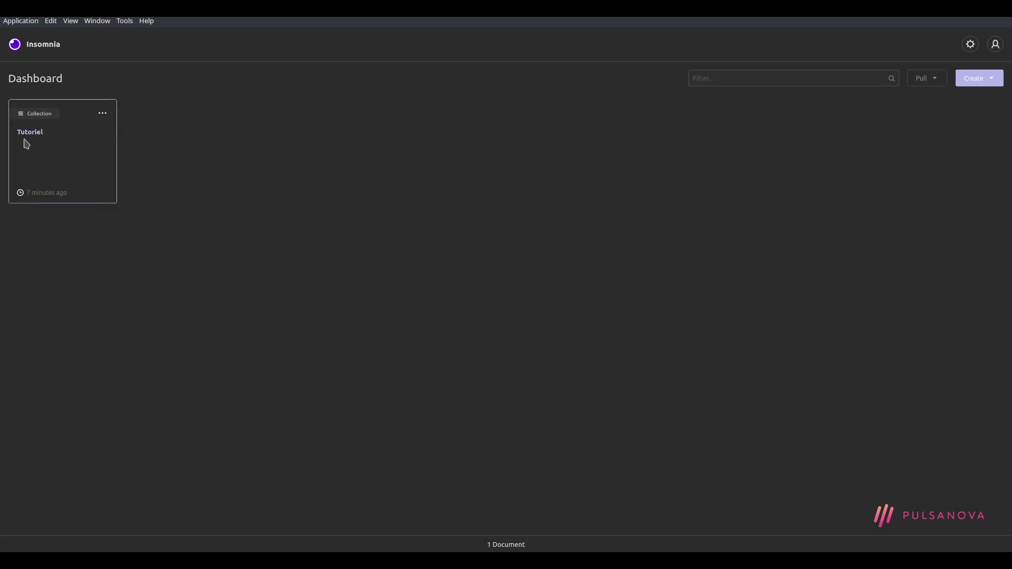
click(36, 132)
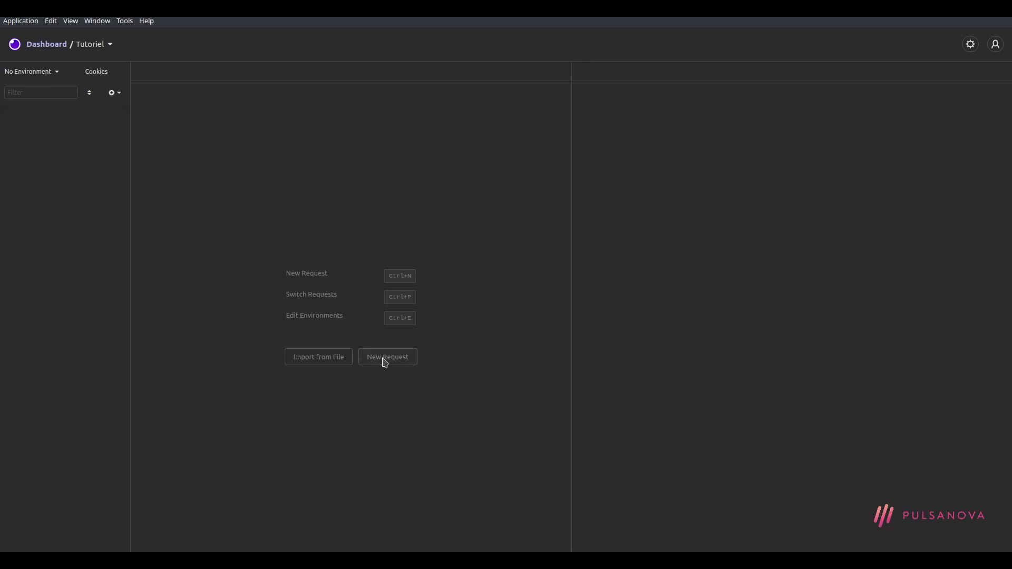
Create a new request named 'Get all users', keeping the GET method
click(119, 94)
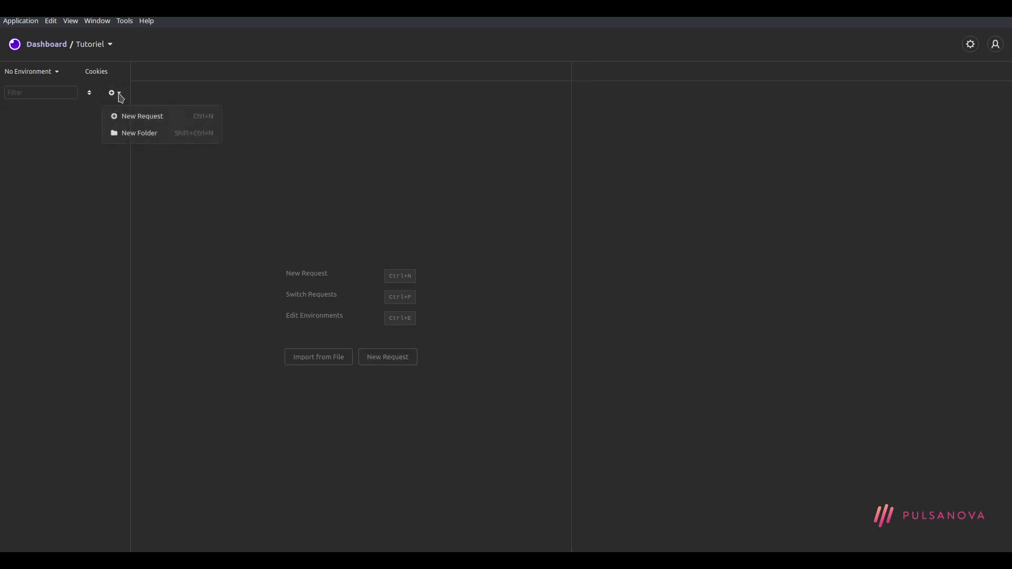
click(151, 118)
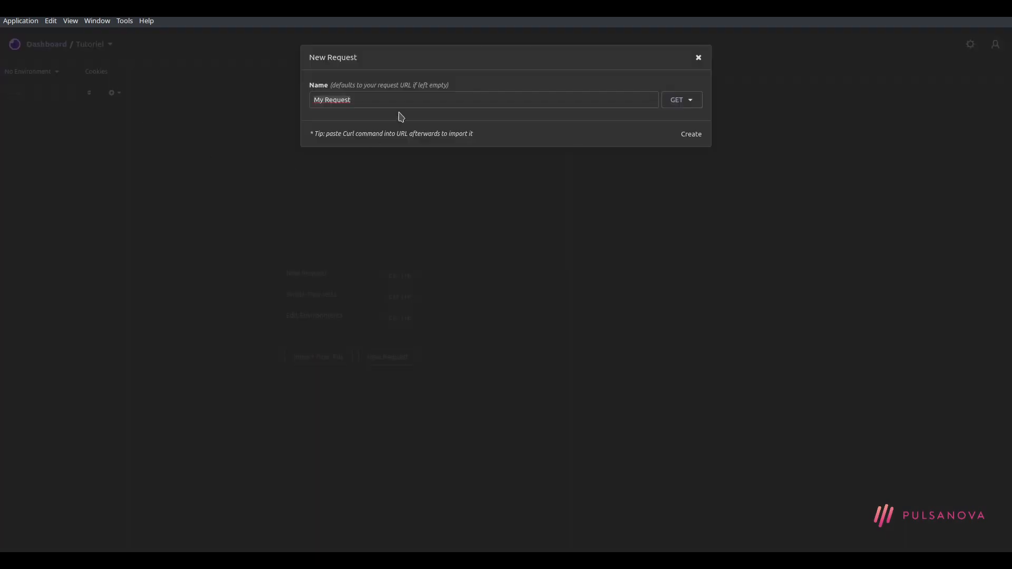
text(Get all users)
drag(412, 99, 427, 89)
click(688, 103)
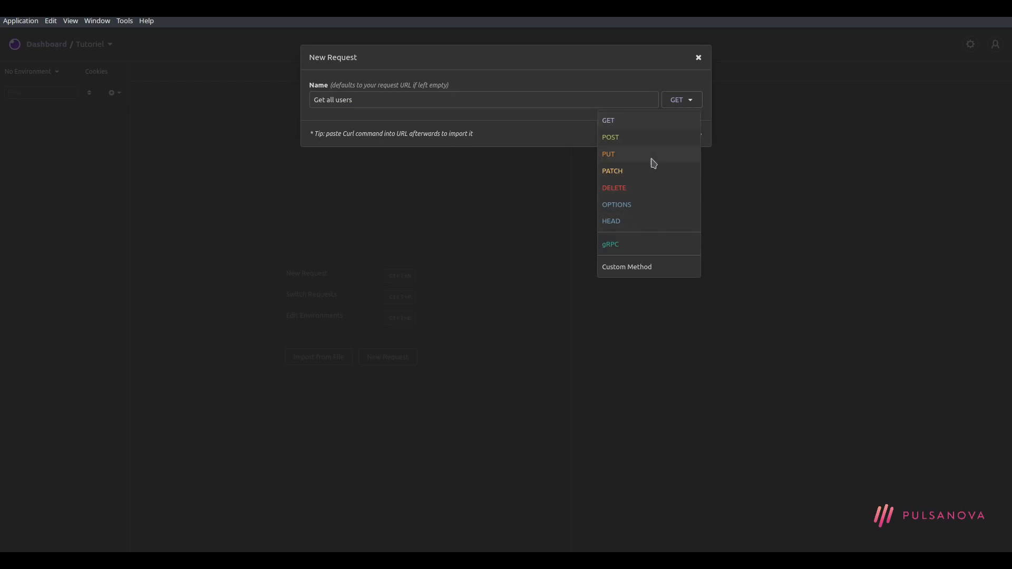
click(688, 105)
click(685, 135)
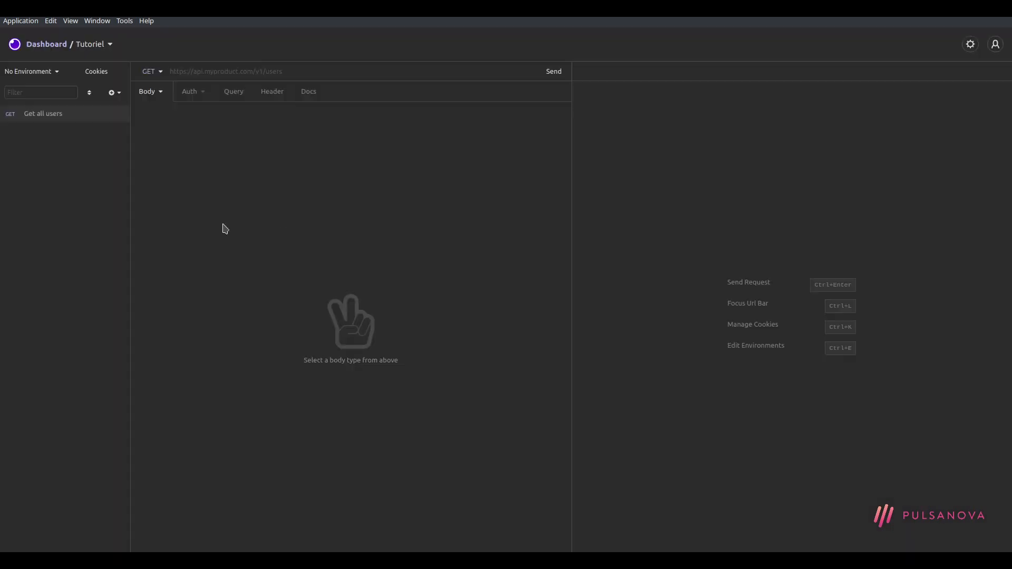
click(75, 118)
click(202, 78)
text(http://localhost:3000/api/)
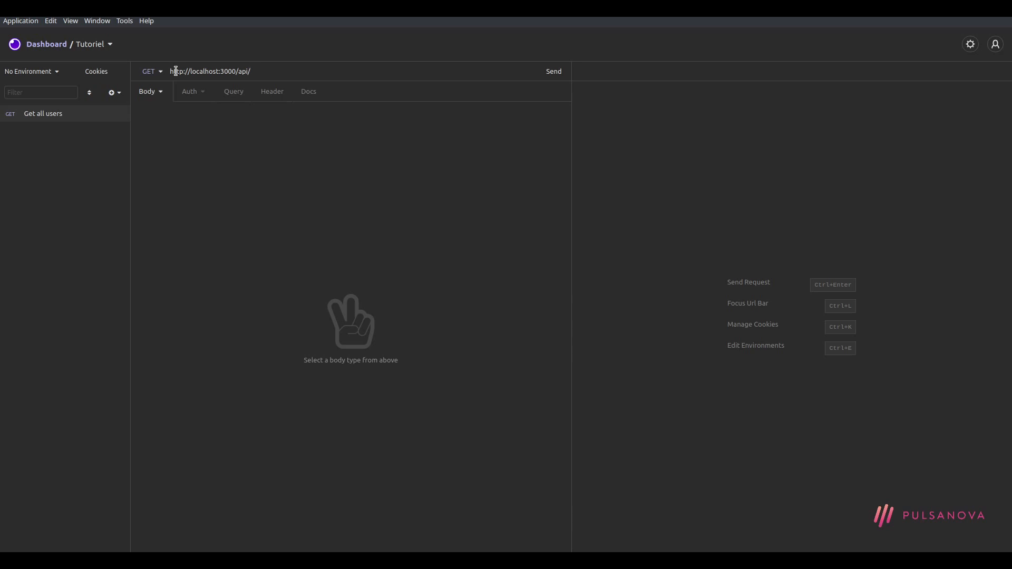
text(users)
drag(278, 77, 169, 72)
click(200, 122)
Browse the Body, Auth, Query, Header and Docs tabs, leaving authentication at No Authentication
click(188, 93)
click(143, 93)
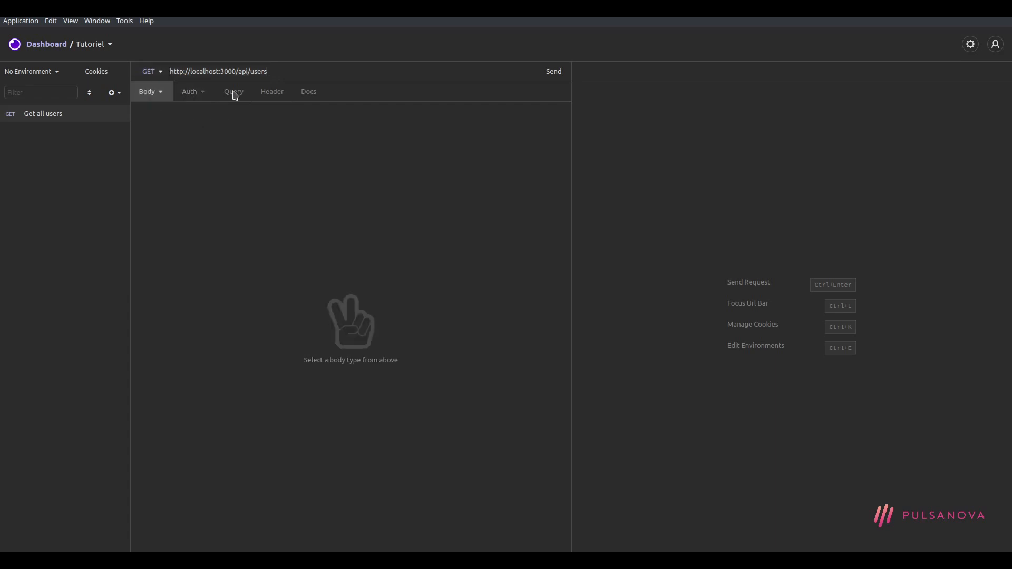
click(235, 95)
click(272, 93)
click(308, 92)
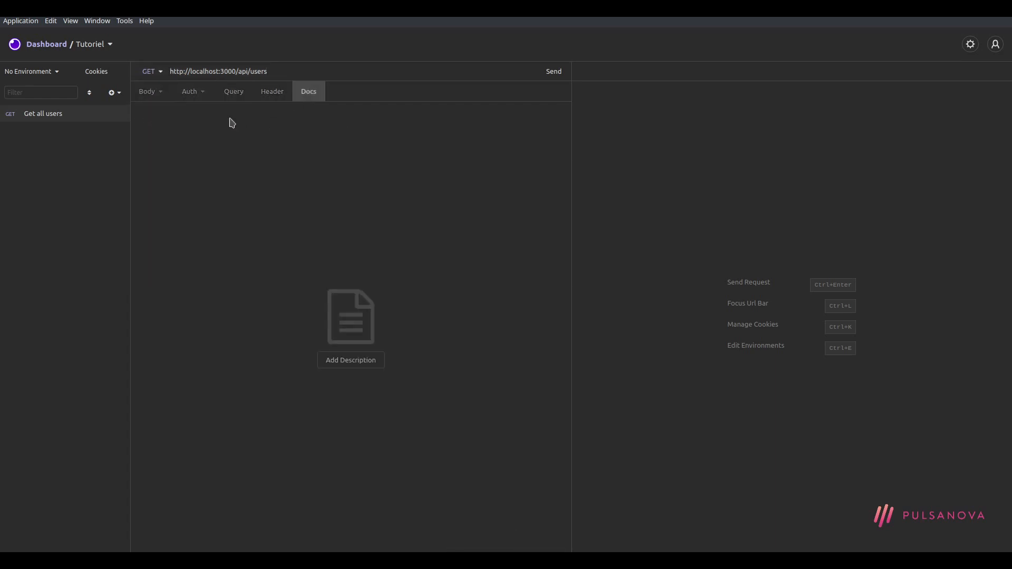
click(163, 92)
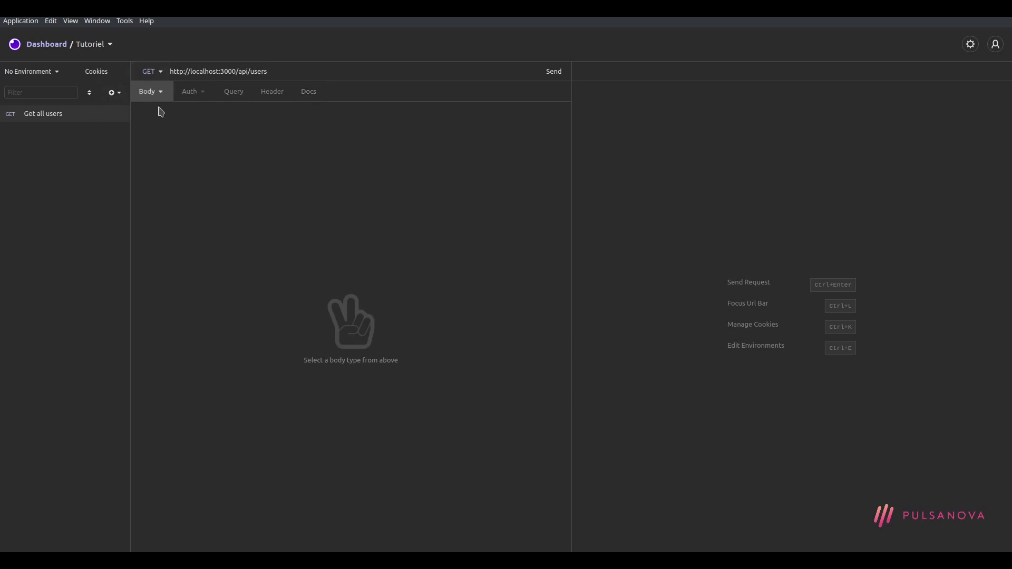
click(189, 94)
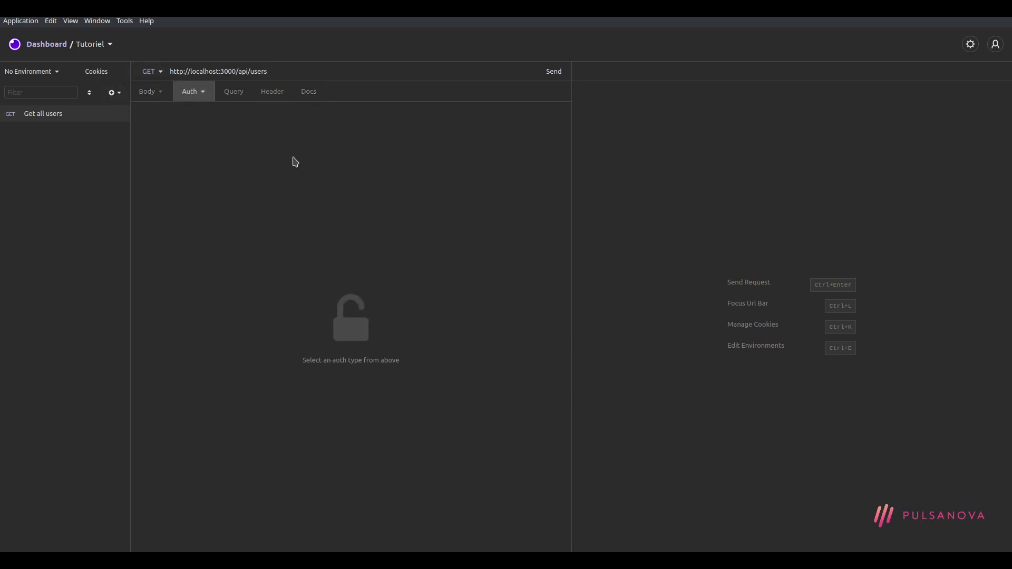
click(203, 94)
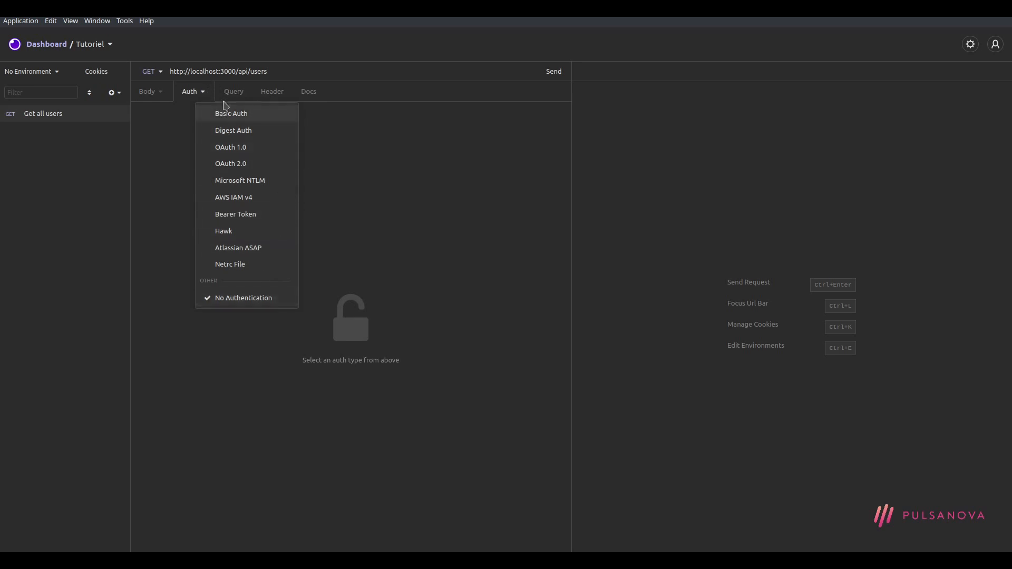
click(204, 94)
Try appending ?page=2 to the request URL, then remove it again
click(226, 94)
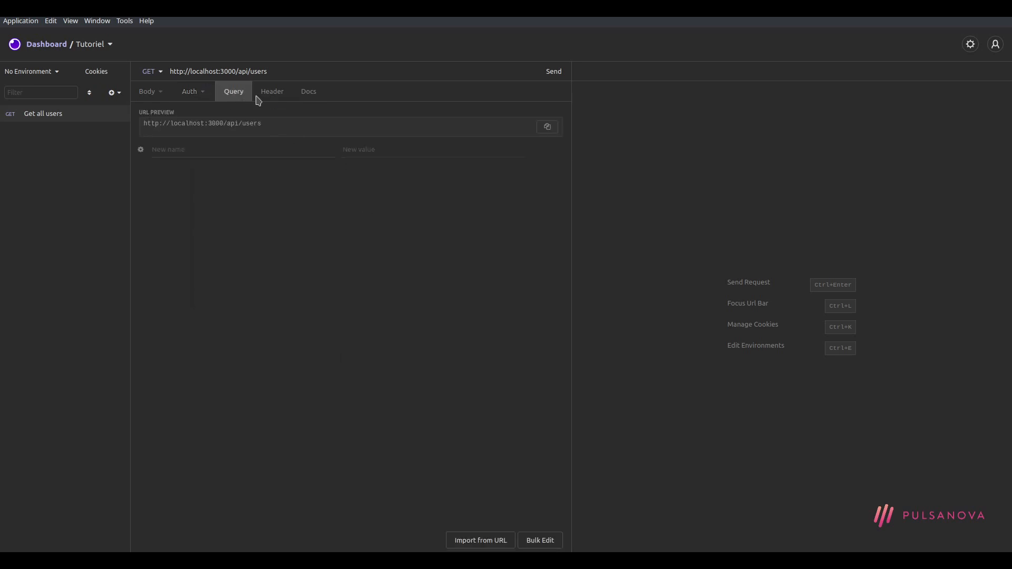
click(279, 72)
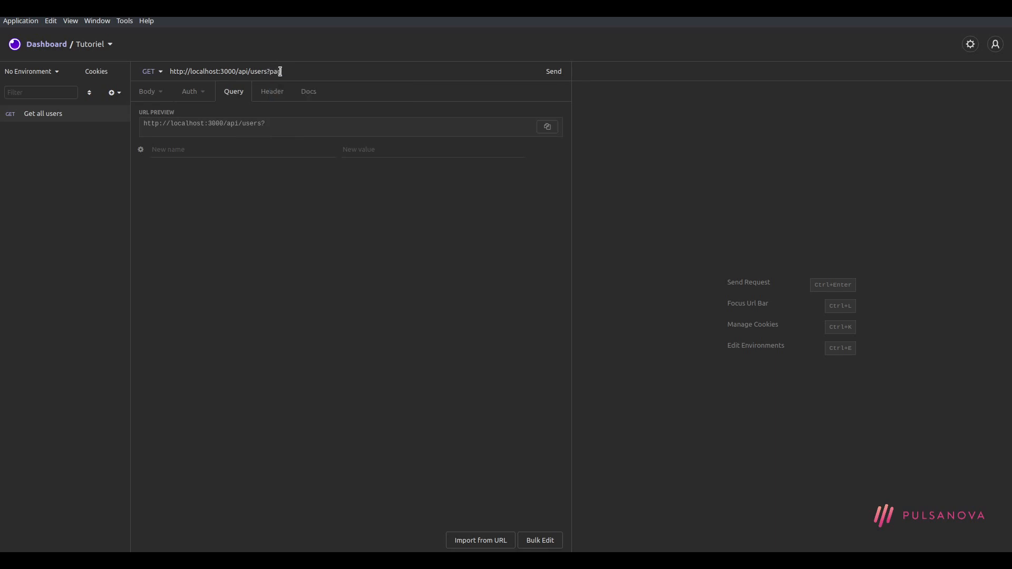
text(?page=2)
key(Escape)
drag(293, 72, 268, 73)
key(BackSpace)
Add a page=2 query parameter in the Query tab and leave it disabled
click(258, 150)
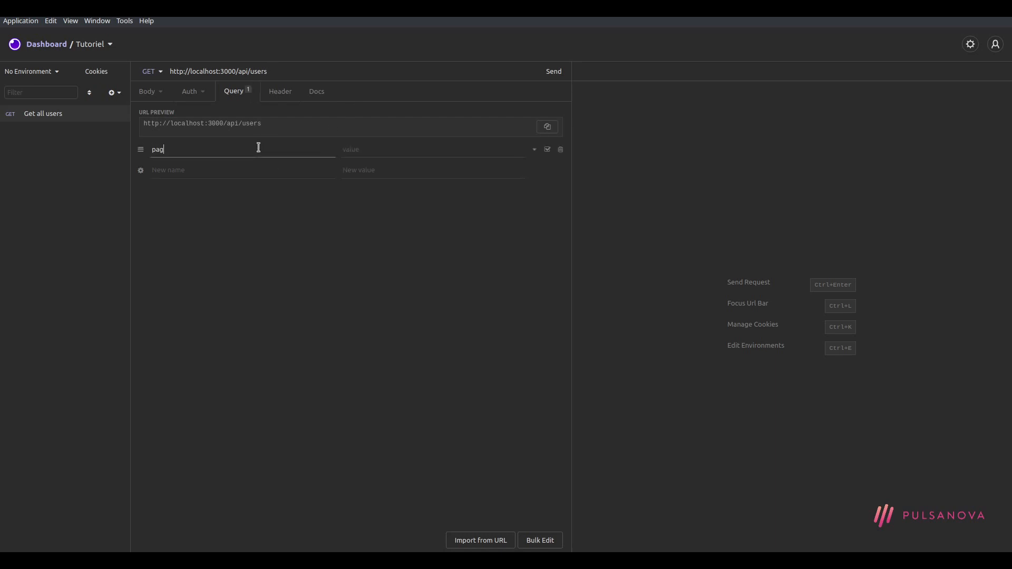
key(Tab)
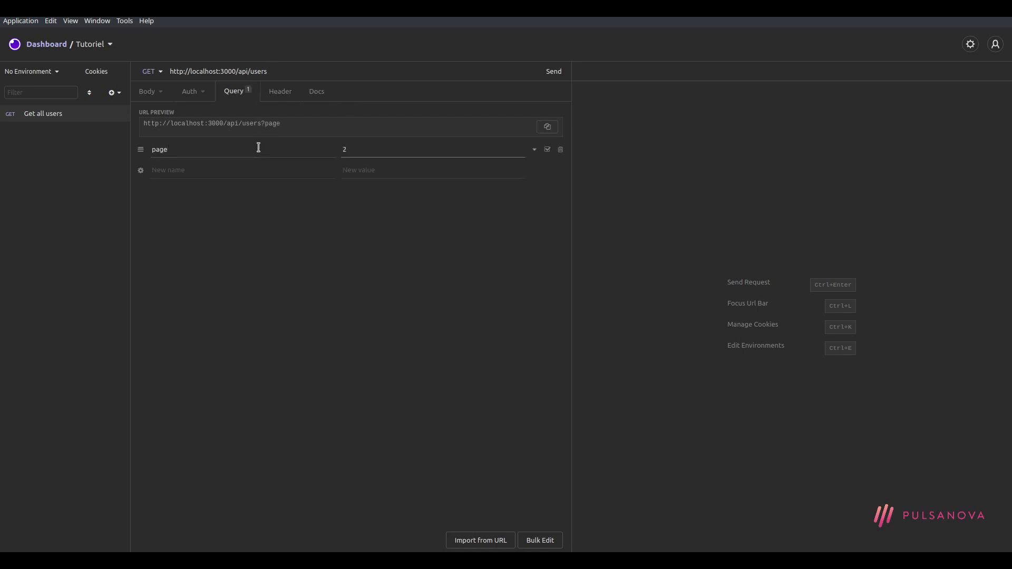
text(2)
click(547, 150)
click(547, 150)
click(547, 150)
click(547, 150)
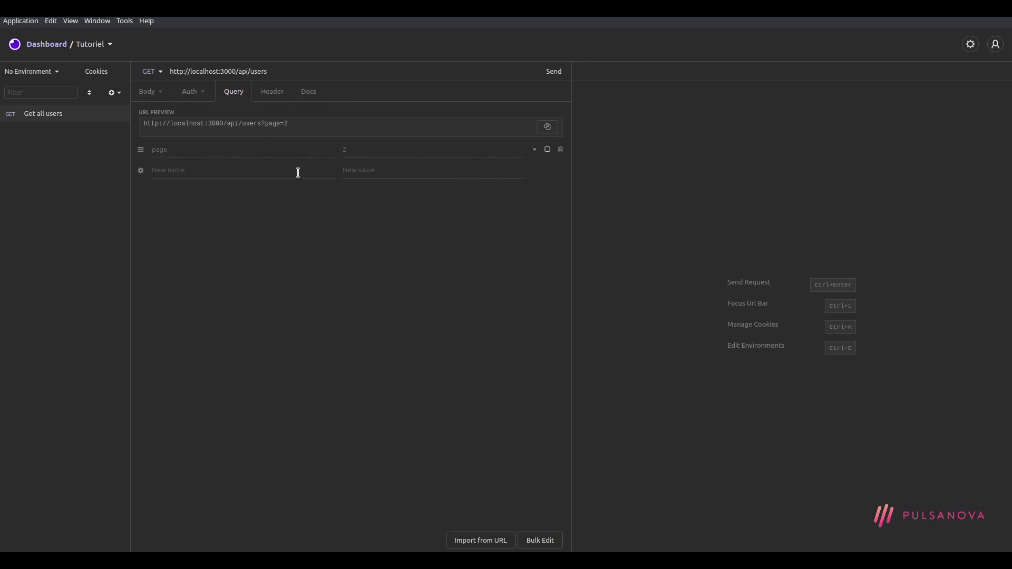
click(547, 150)
click(547, 150)
Send Get all users, receiving 401 Unauthorized, and briefly scroll through Preferences
click(552, 79)
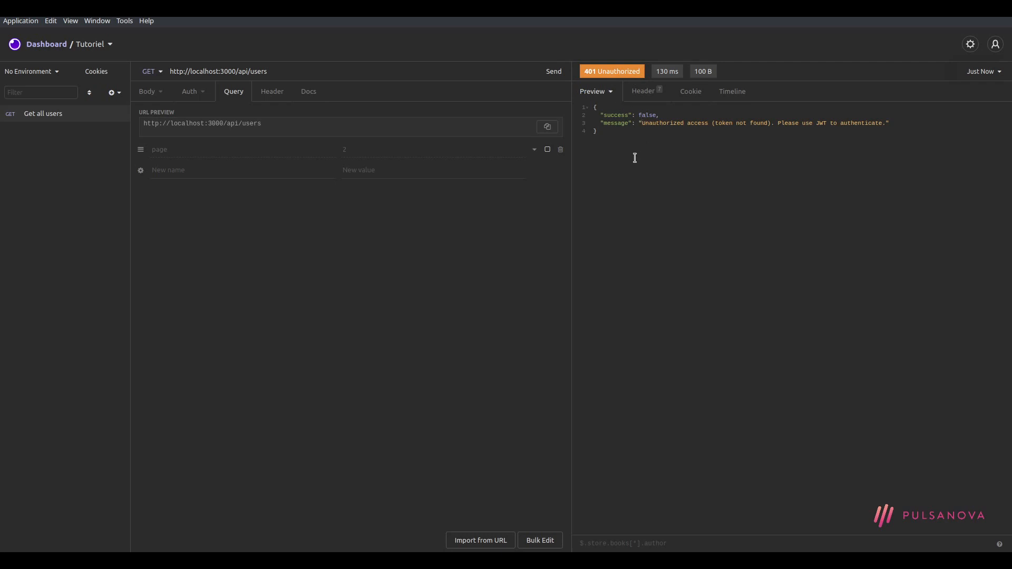
click(970, 45)
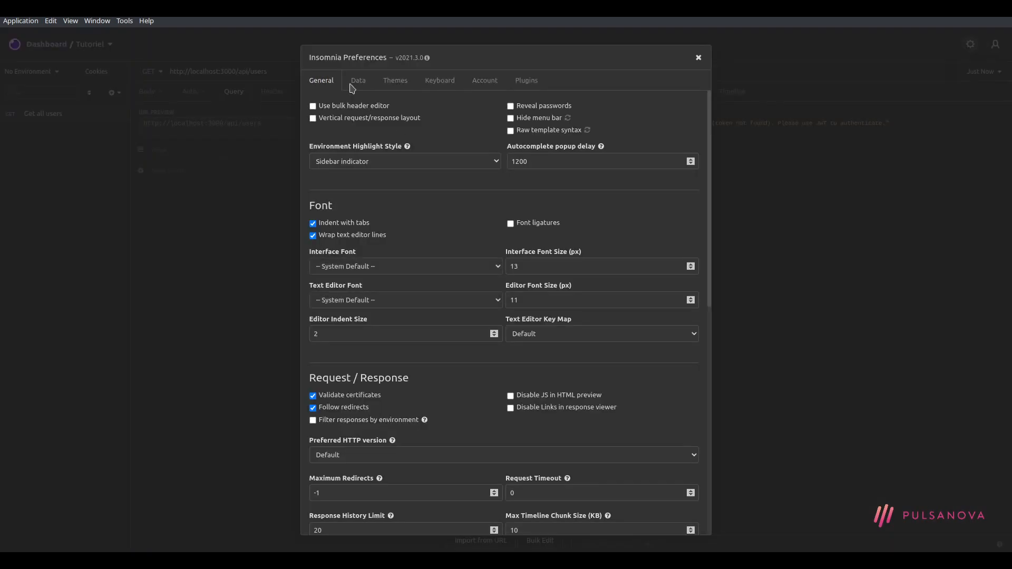
scroll(484, 348, down, 3)
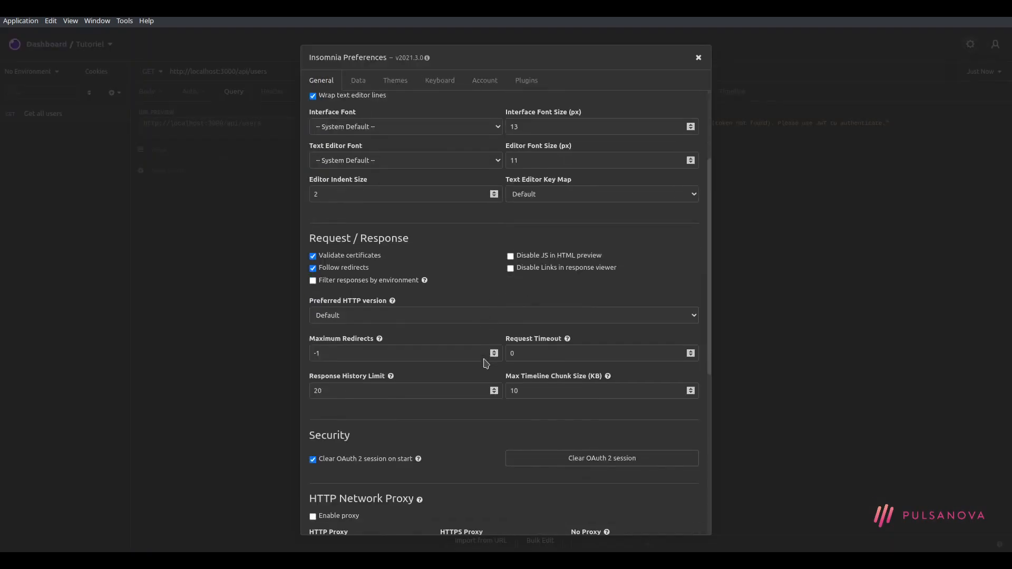
scroll(452, 462, down, 3)
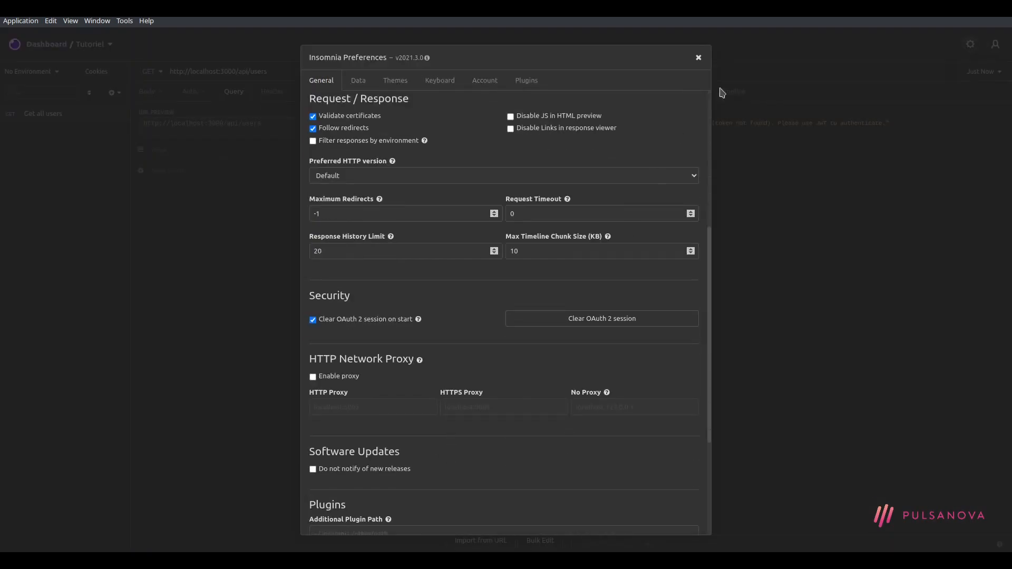
click(698, 57)
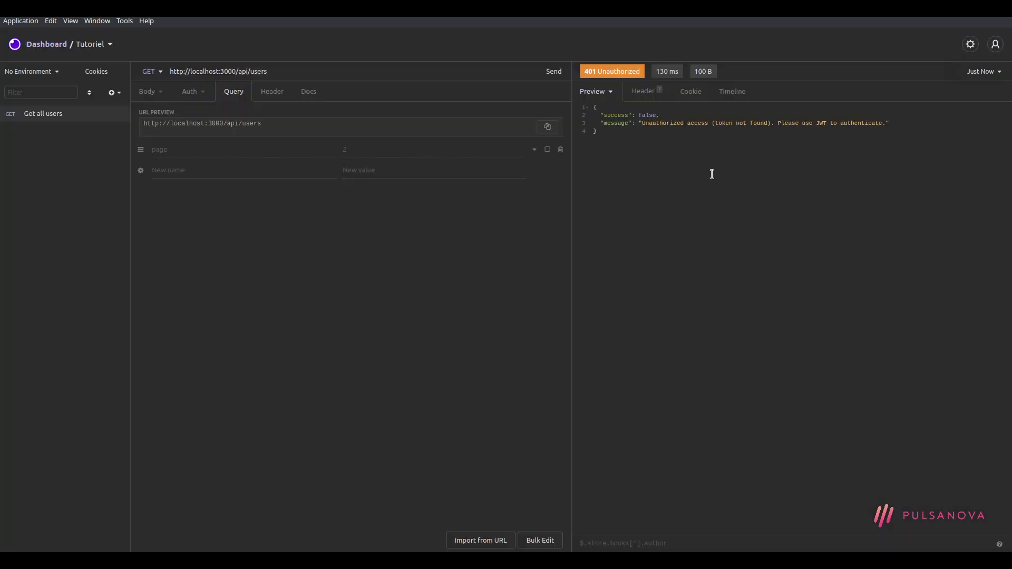
Inspect the 401 response body in Source Code and Raw Data modes
right_click(633, 135)
click(607, 119)
mouse_move(588, 73)
mouse_move(678, 75)
mouse_move(712, 74)
click(610, 96)
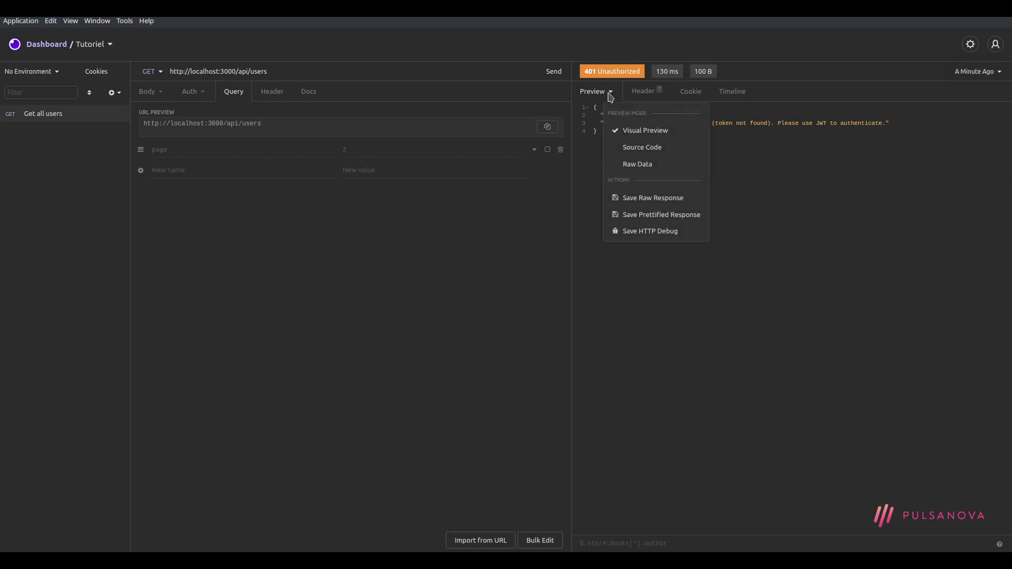
click(670, 148)
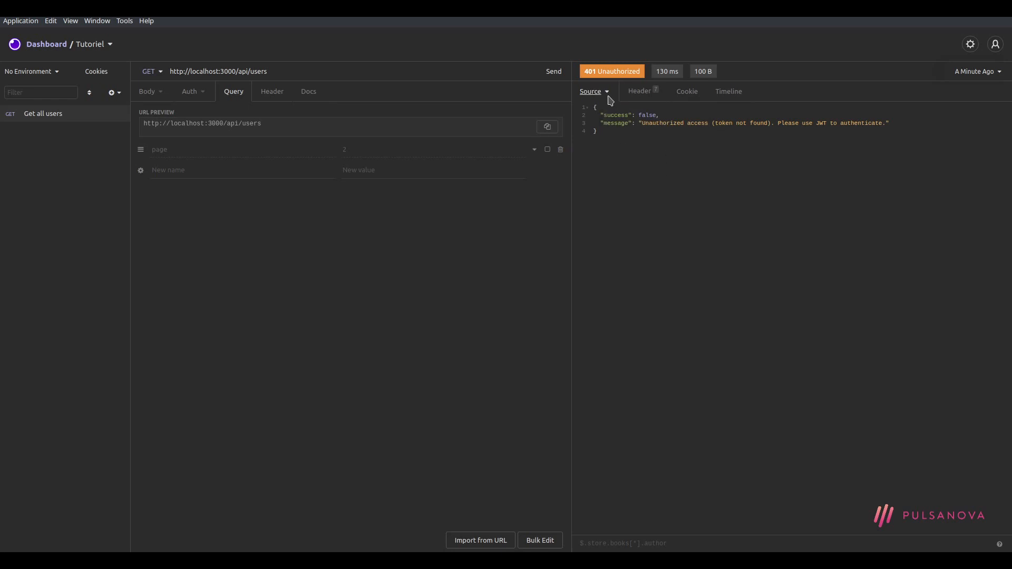
click(611, 100)
click(644, 168)
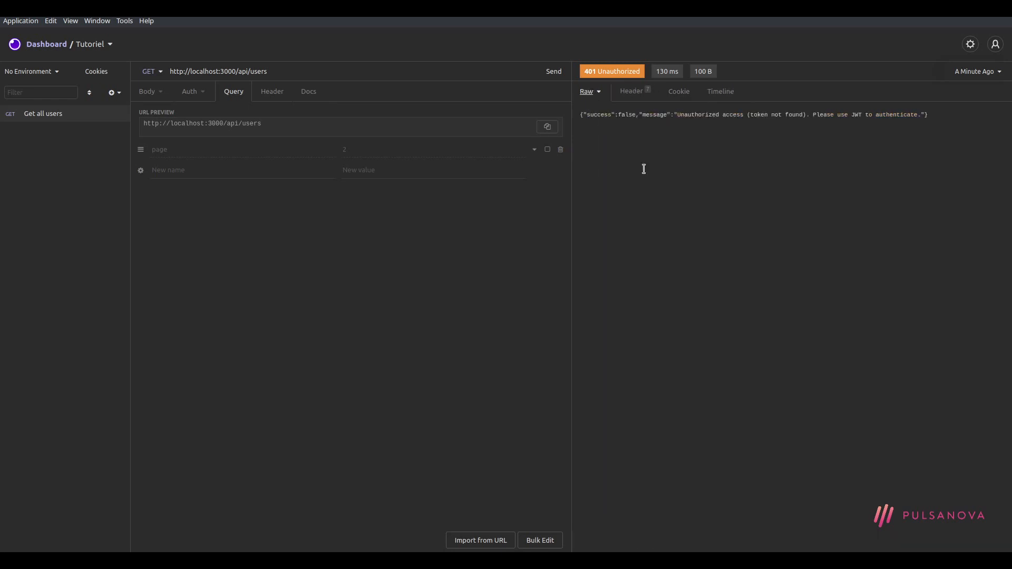
mouse_move(936, 111)
mouse_down()
mouse_move(553, 120)
mouse_move(931, 116)
mouse_up()
click(605, 129)
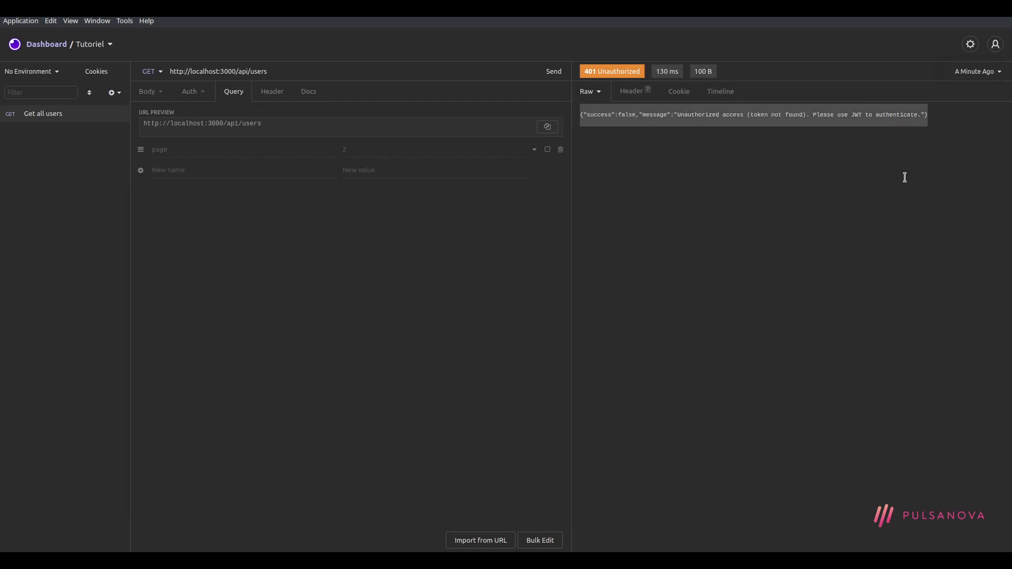
click(658, 158)
Switch the response between formatted JSON, the Header tab and raw data, ending on the preview
click(600, 101)
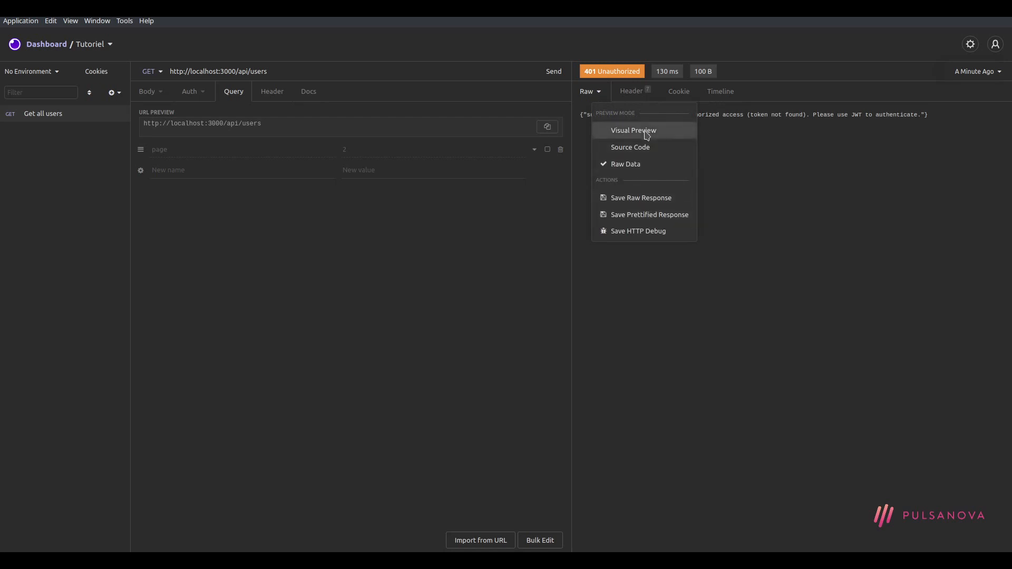
click(647, 136)
click(644, 93)
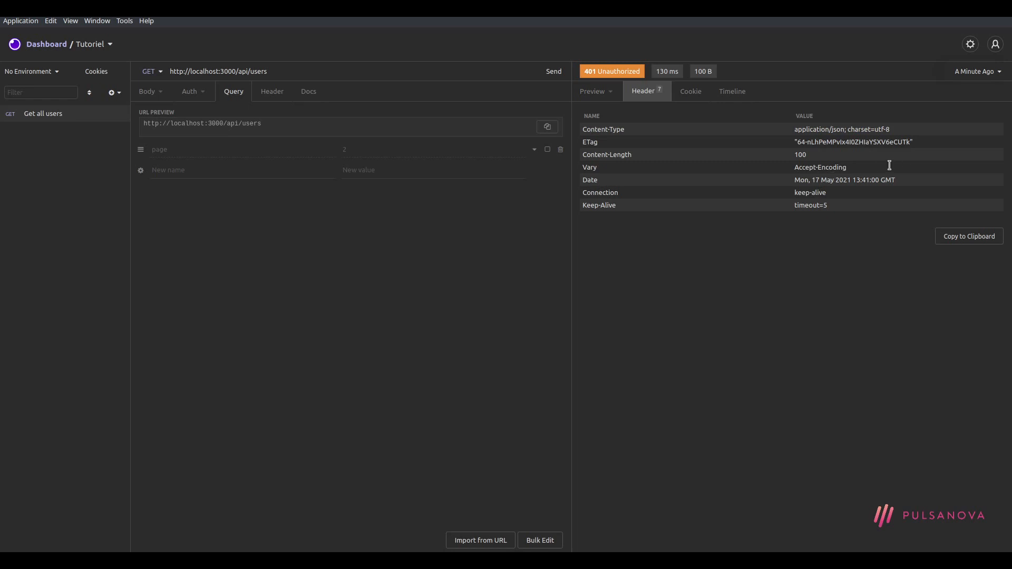
drag(671, 128, 582, 129)
click(812, 128)
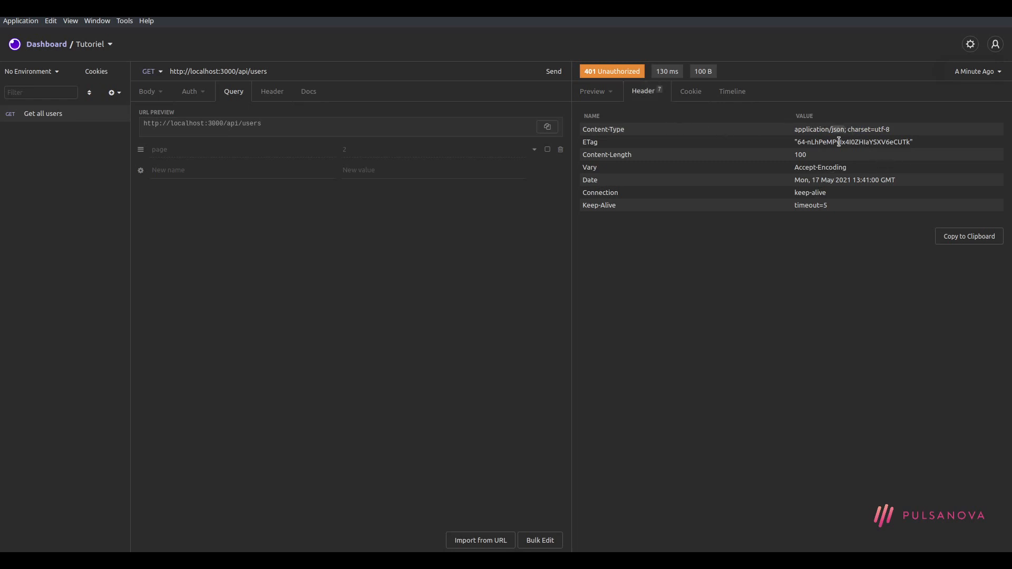
click(602, 94)
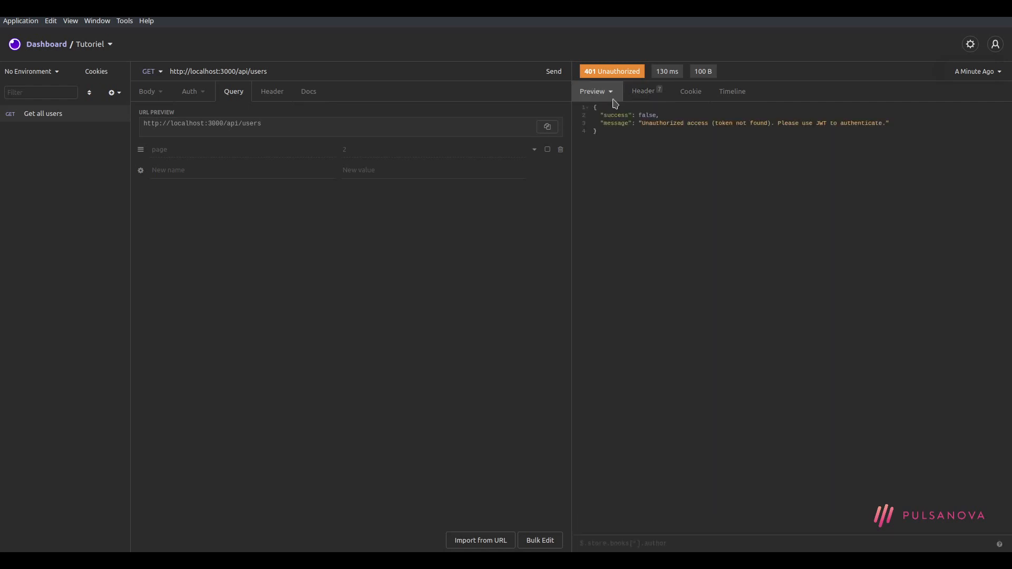
click(610, 95)
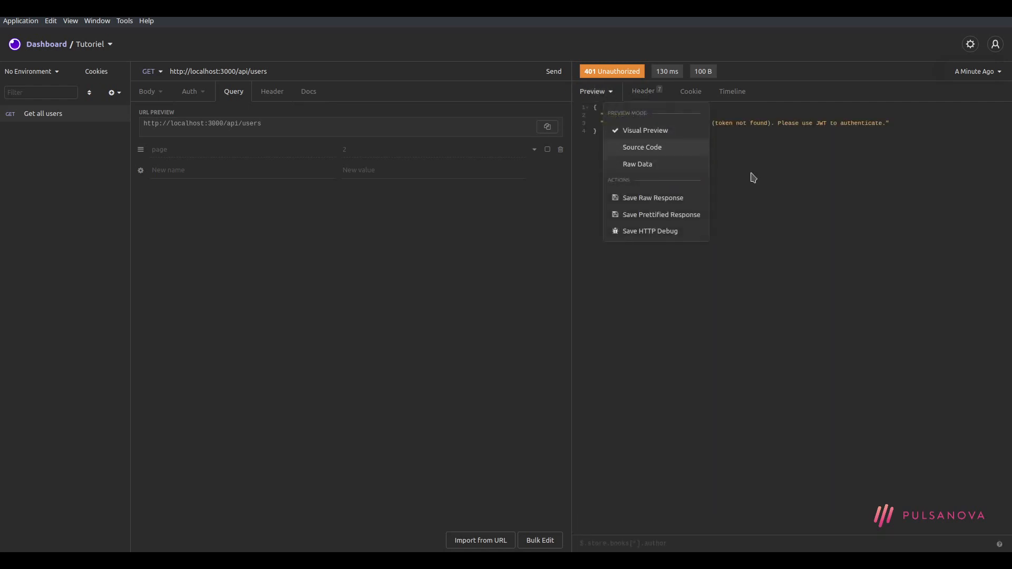
click(661, 167)
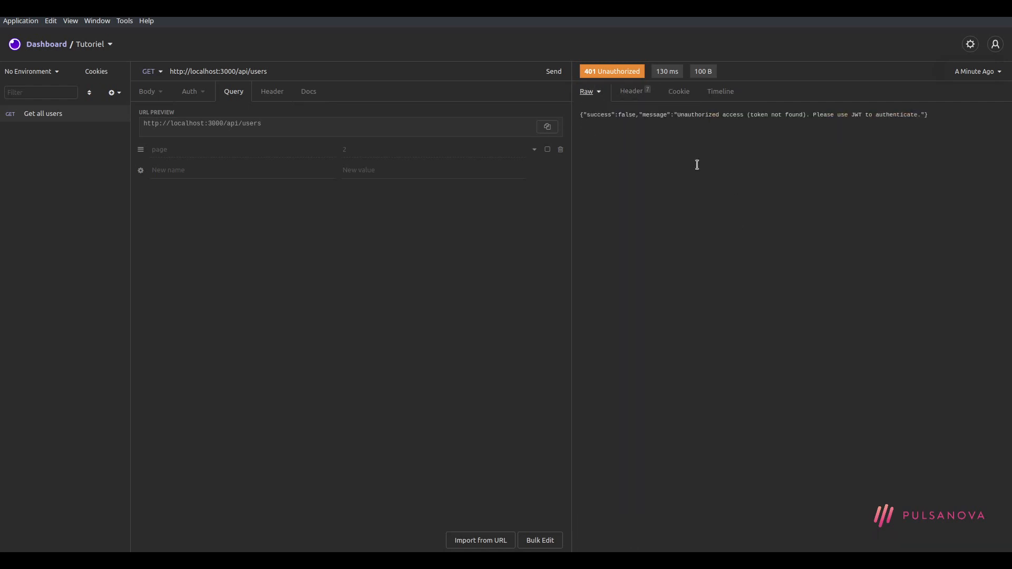
click(598, 100)
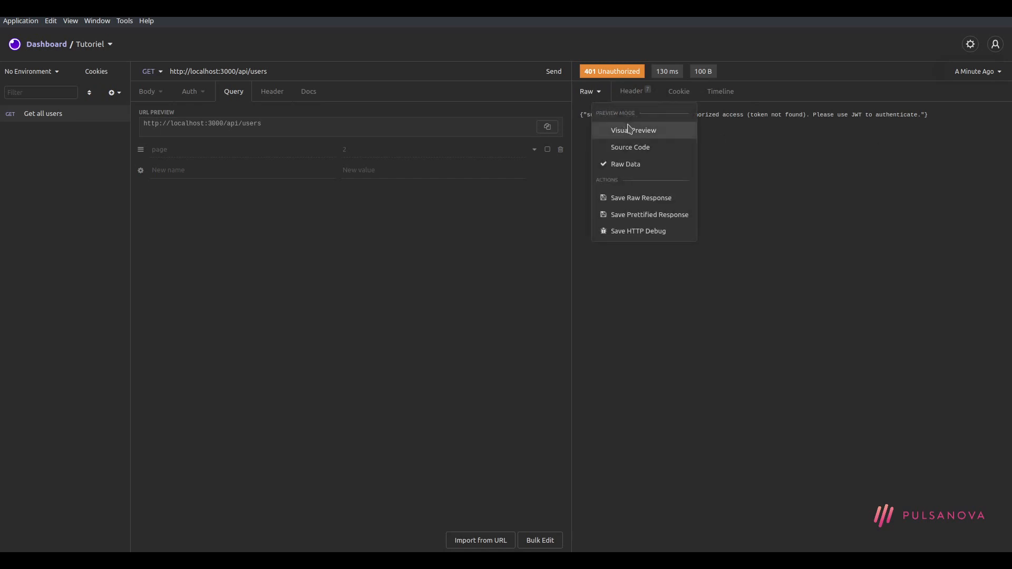
click(627, 129)
drag(628, 143, 593, 106)
click(618, 129)
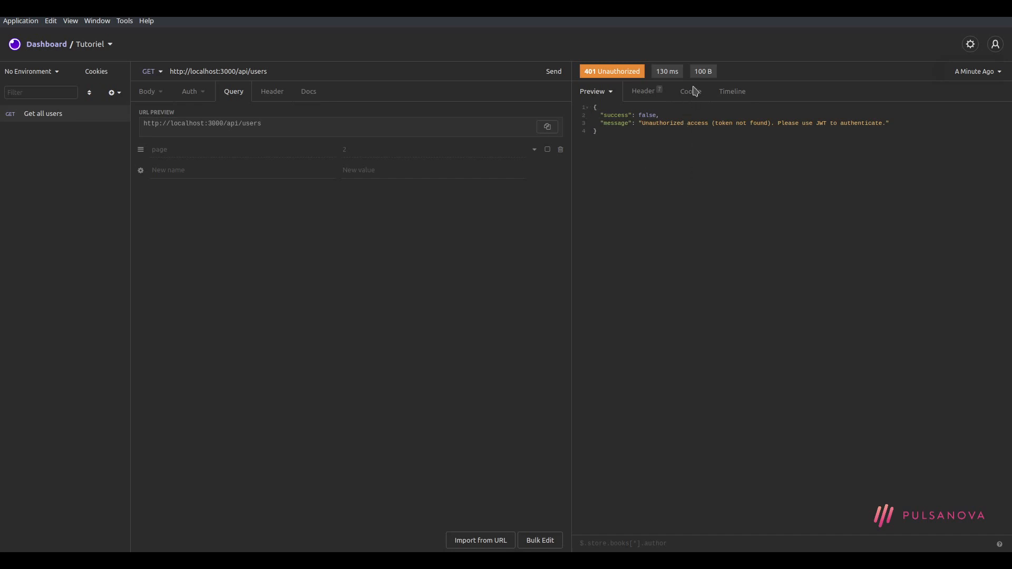
click(645, 92)
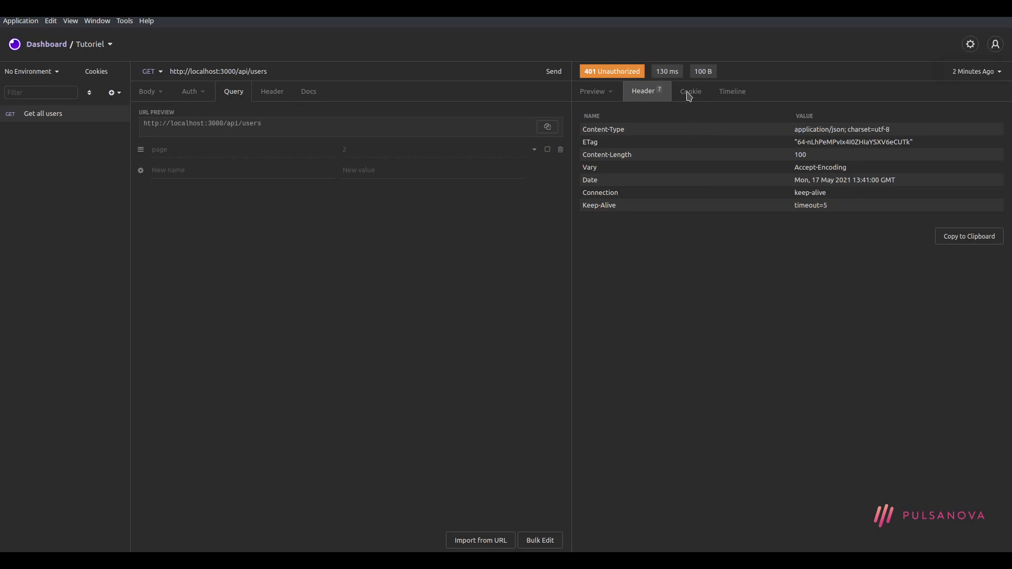
click(689, 95)
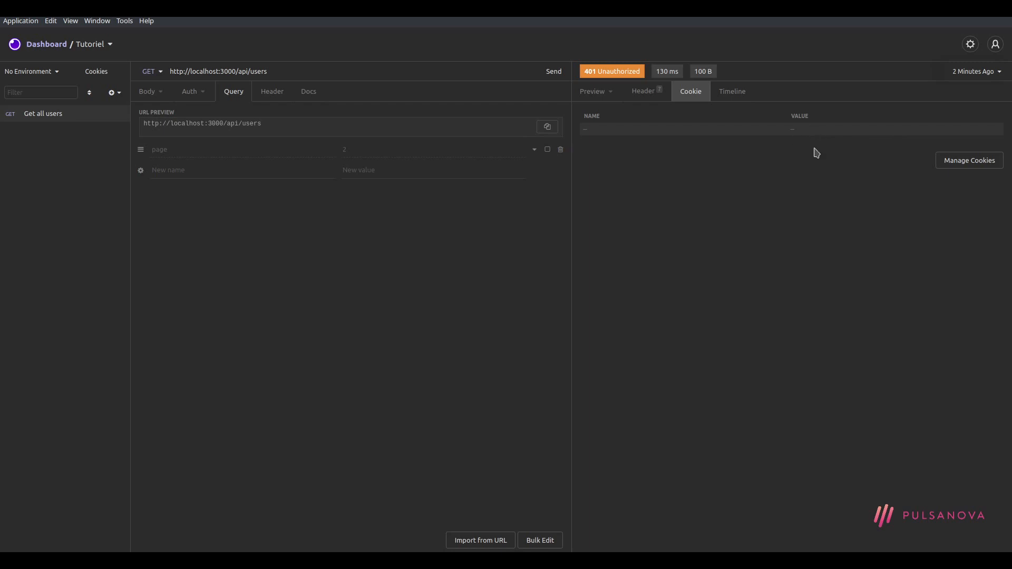
click(734, 95)
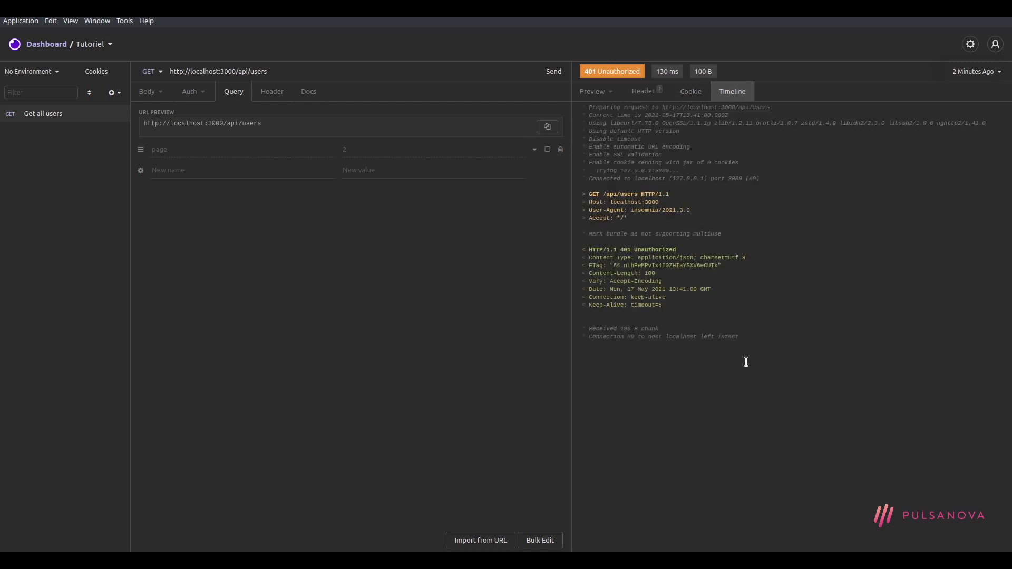
mouse_move(760, 353)
mouse_down()
mouse_move(678, 136)
mouse_move(769, 366)
mouse_up()
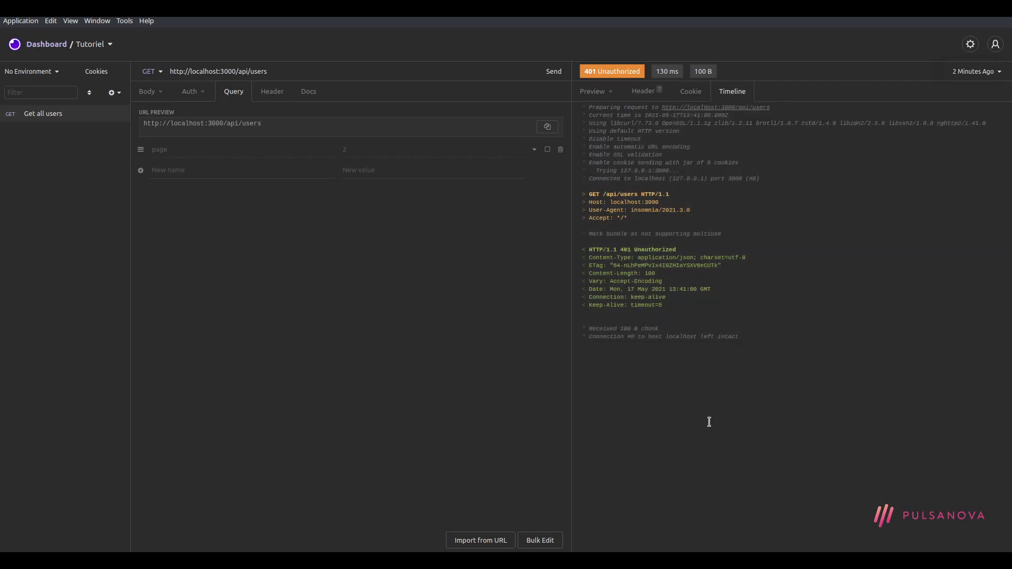
click(595, 93)
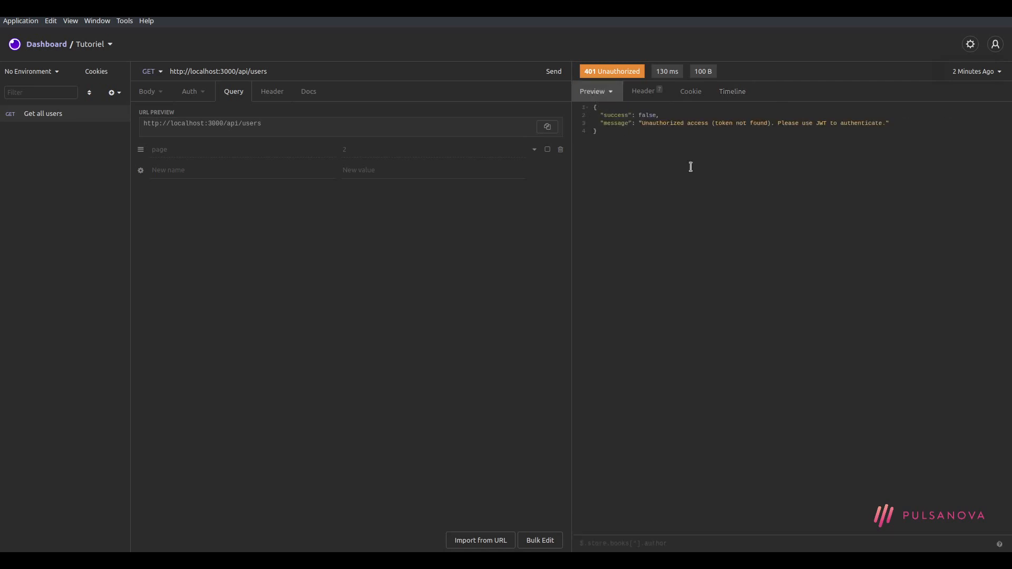
Resend the request and flip between the 130 ms and 131 ms history entries, ending on the latest
click(998, 72)
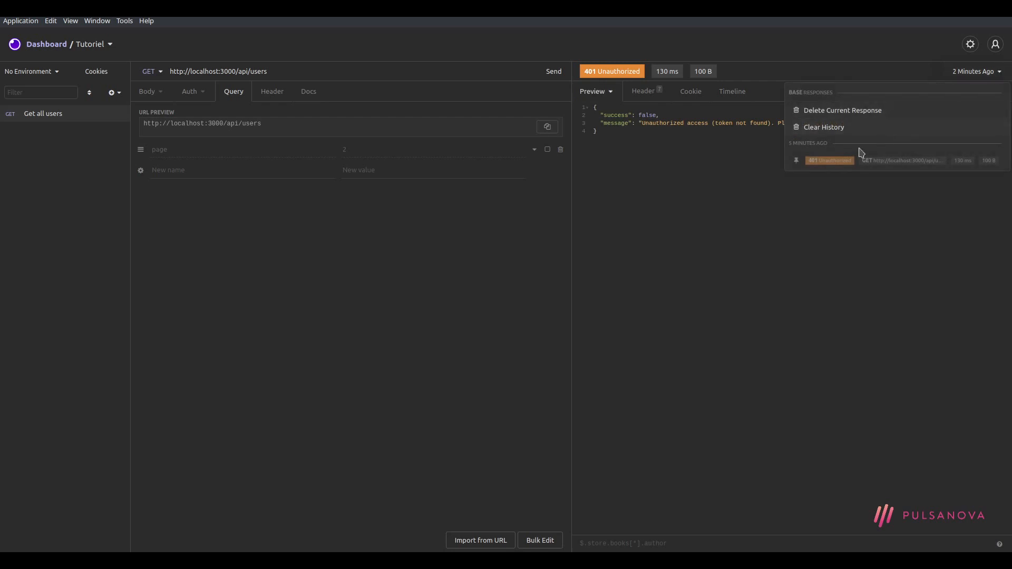
click(802, 206)
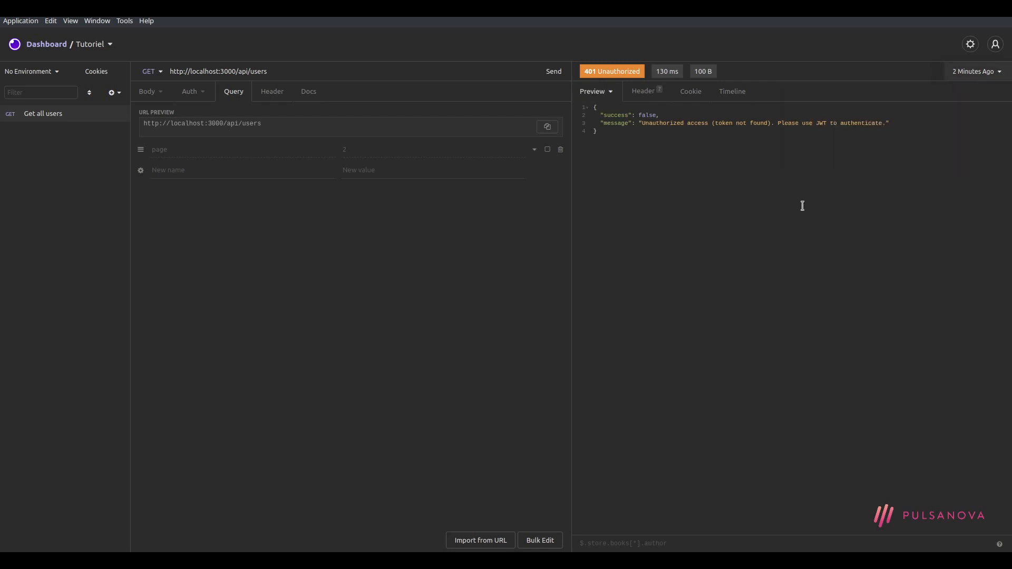
click(552, 76)
click(996, 71)
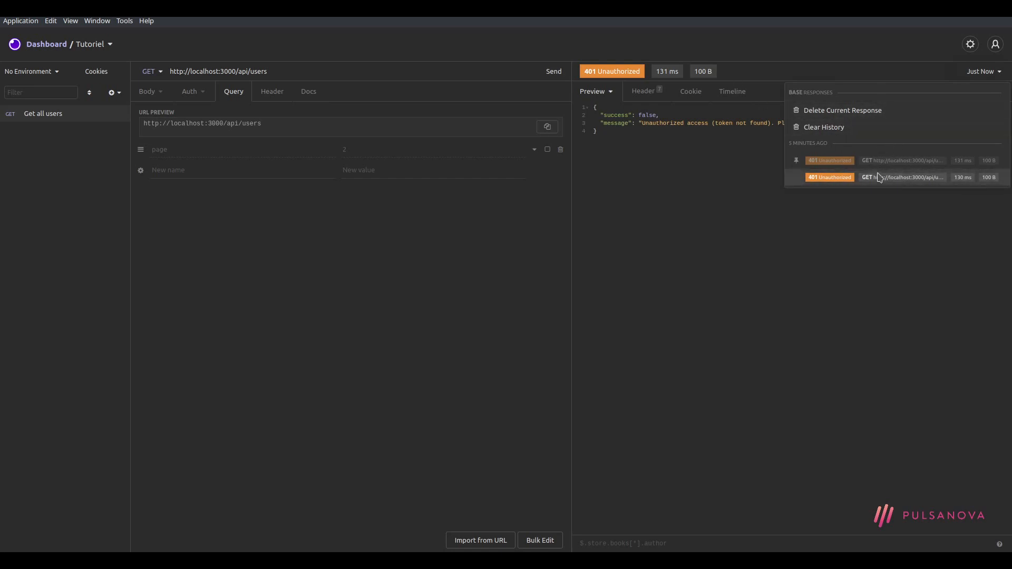
click(911, 178)
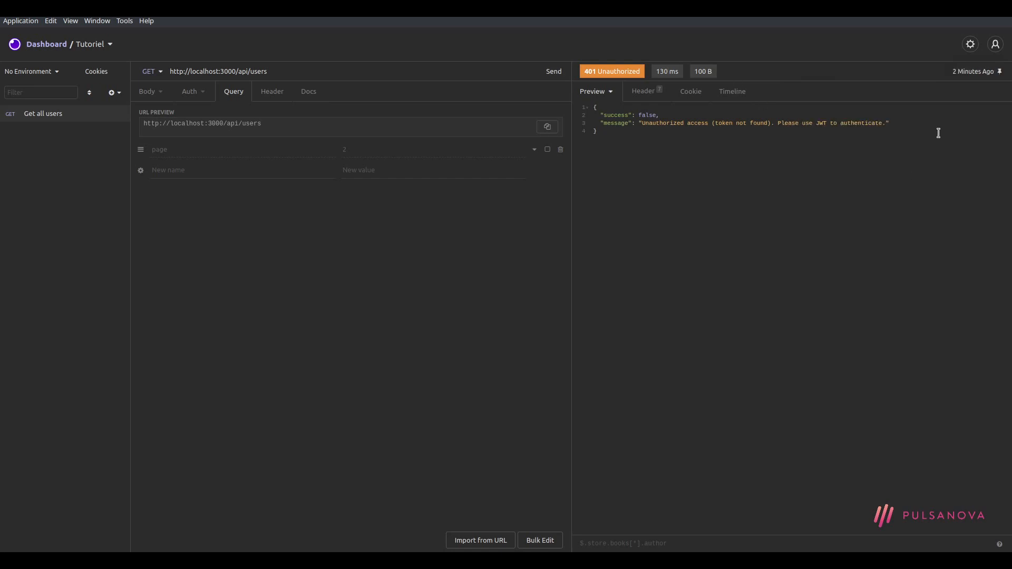
click(975, 72)
click(882, 164)
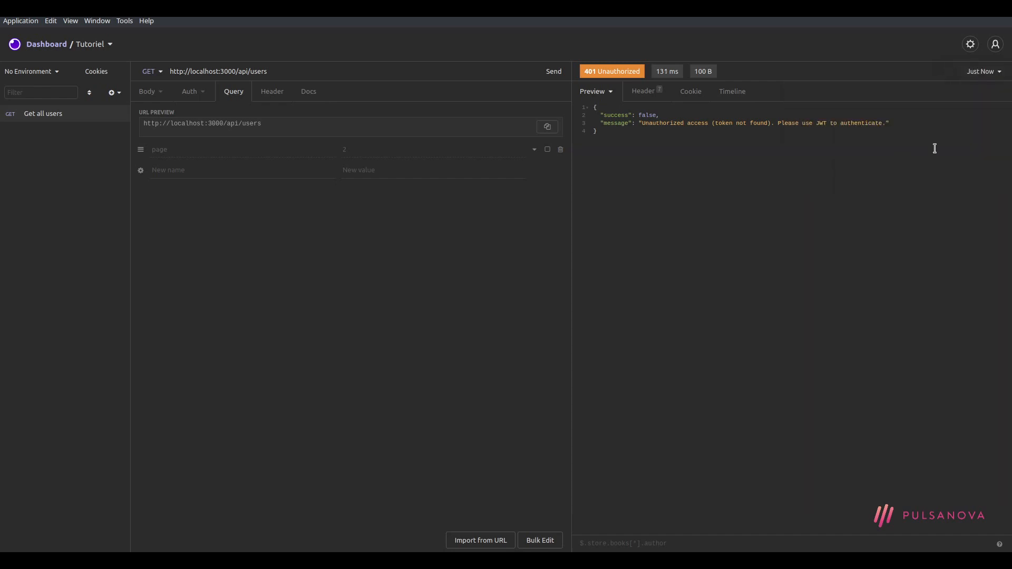
click(982, 72)
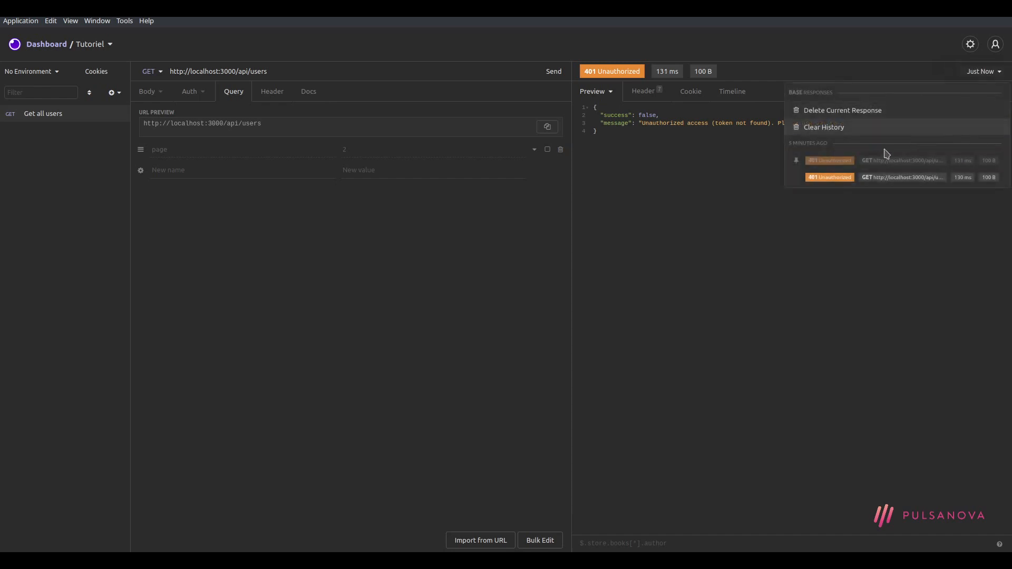
click(887, 178)
click(976, 72)
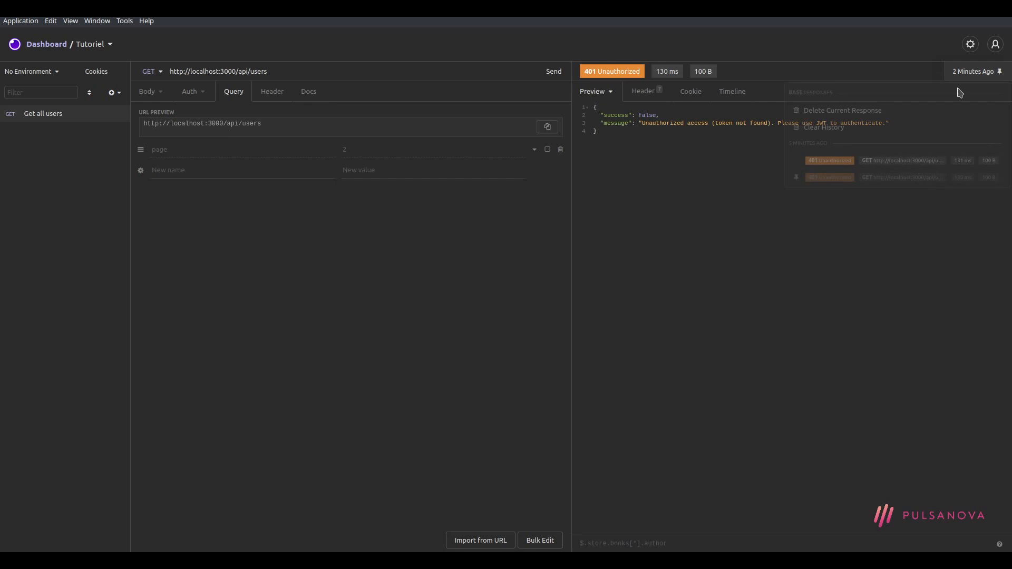
click(897, 164)
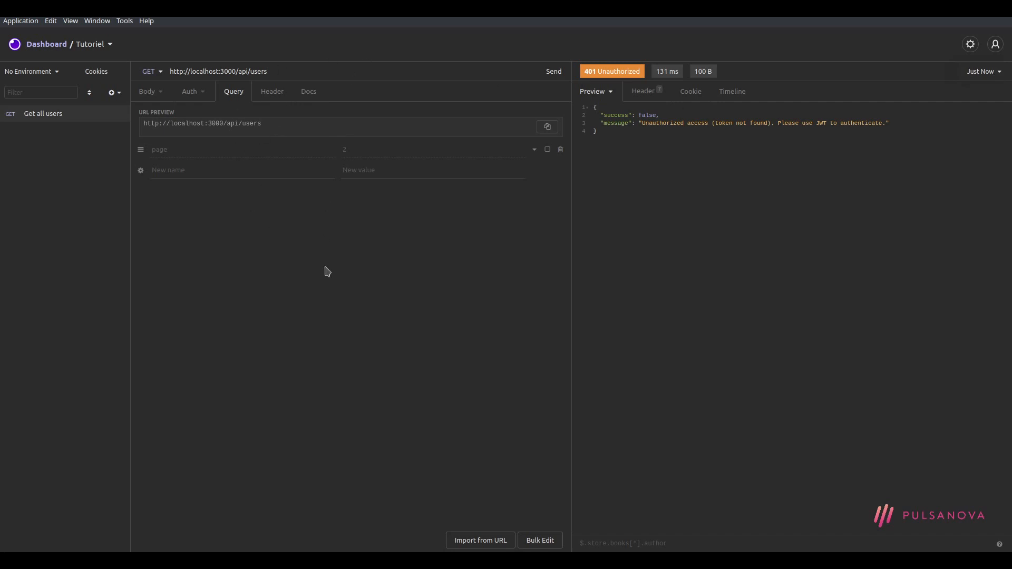
Add an Accept header with value application/json to Get all users
click(270, 93)
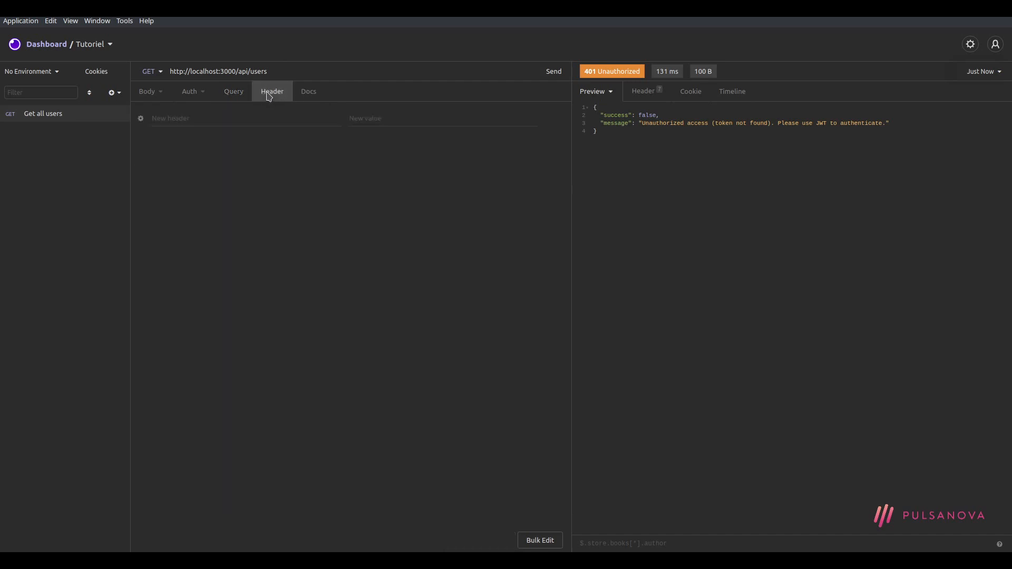
click(225, 118)
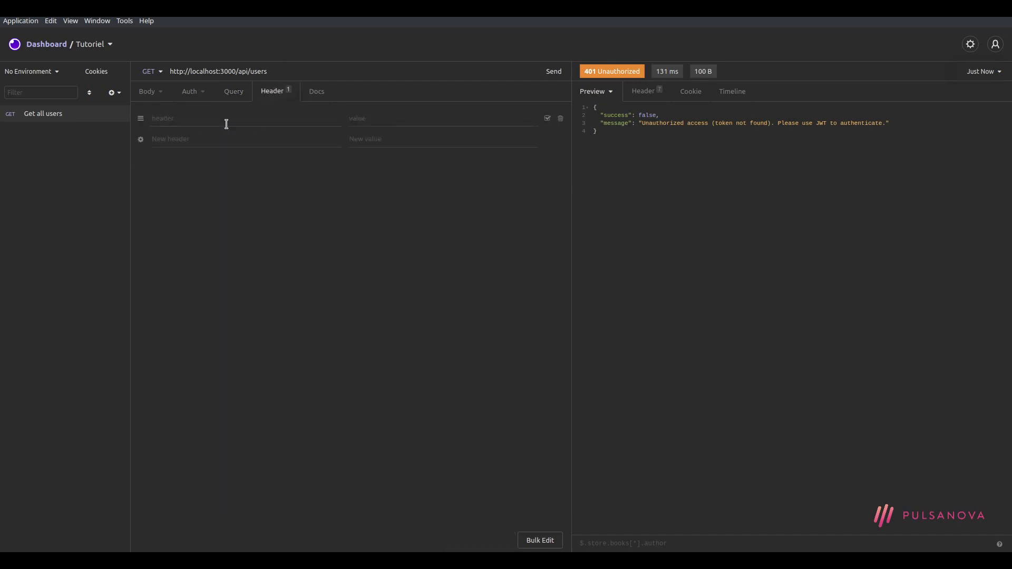
click(186, 117)
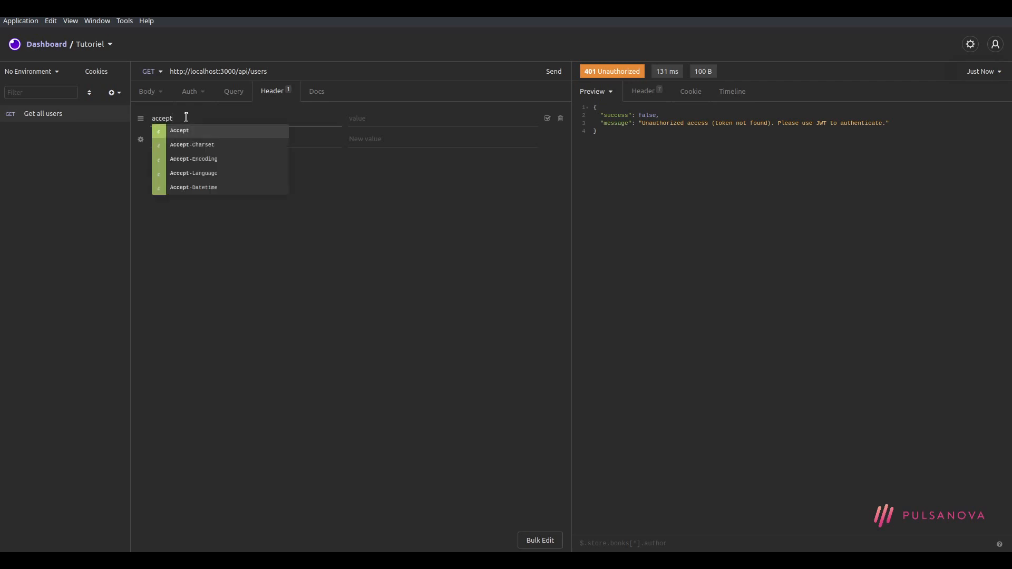
click(213, 131)
click(451, 122)
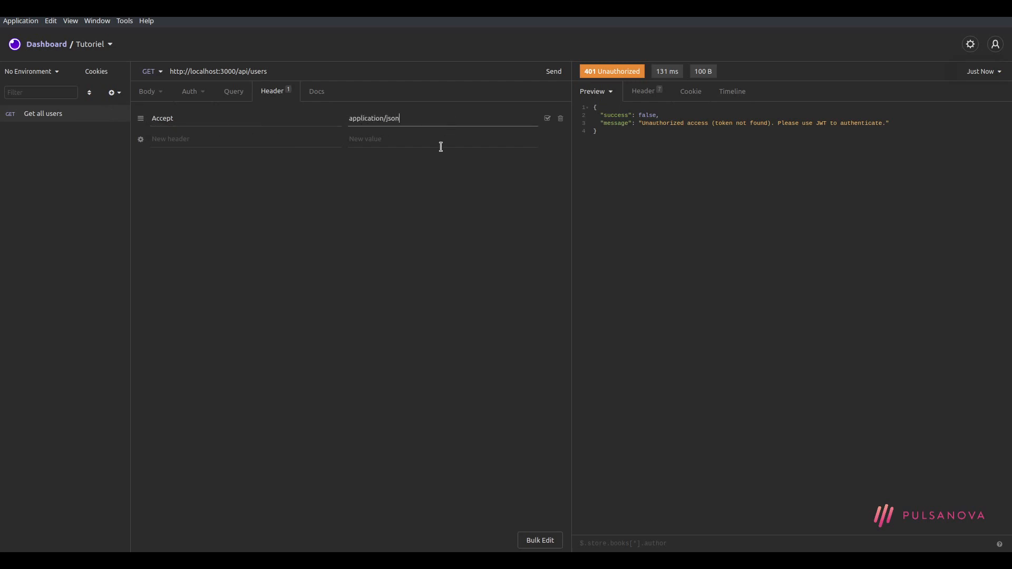
Resend the request for a 5.01 ms 401 response, then delete the Accept header and view Docs
click(554, 71)
click(563, 124)
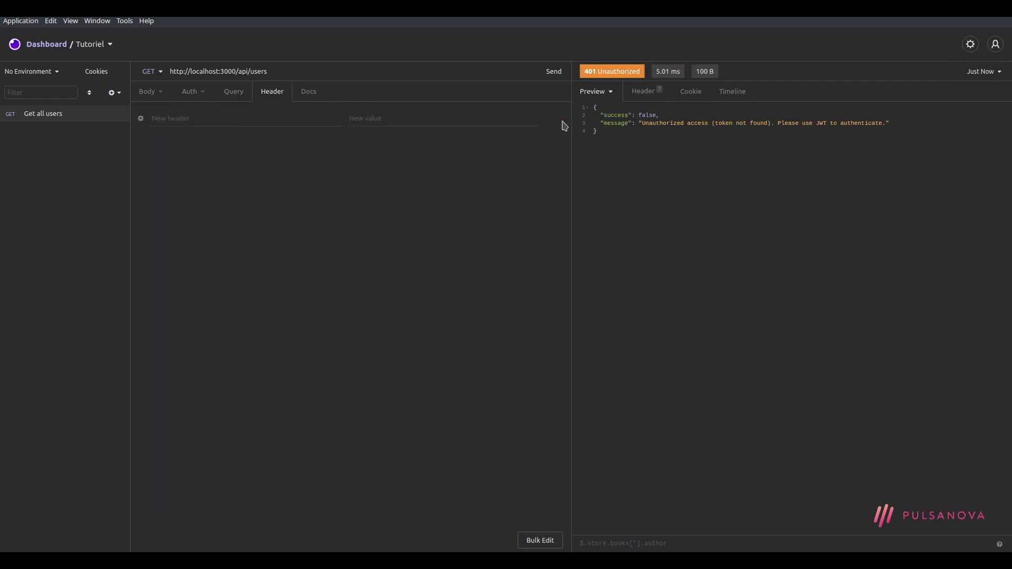
click(314, 98)
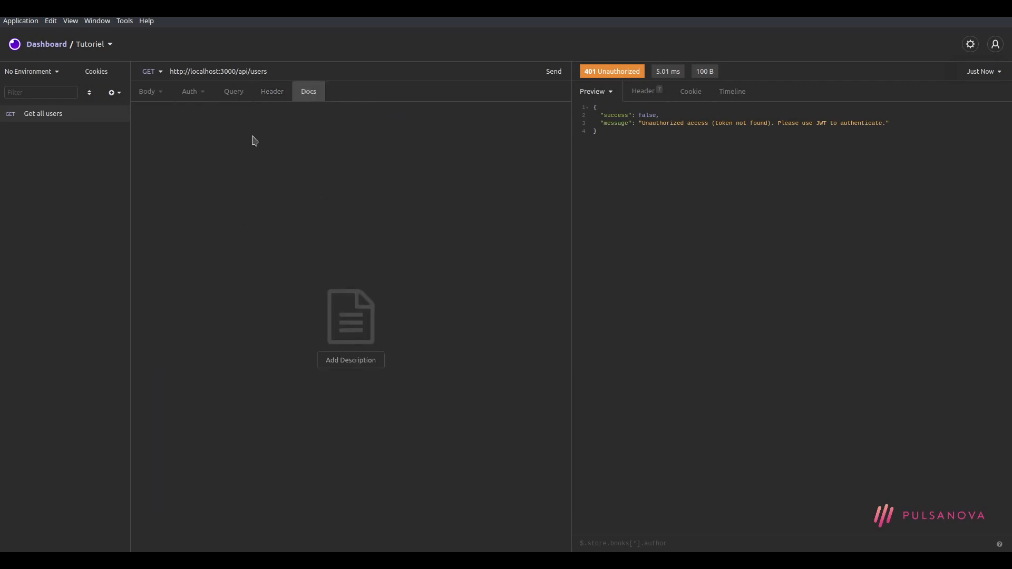
Describe Get all users as 'Récupération de la liste de tous les utilisateurs', then go back to Body
click(362, 366)
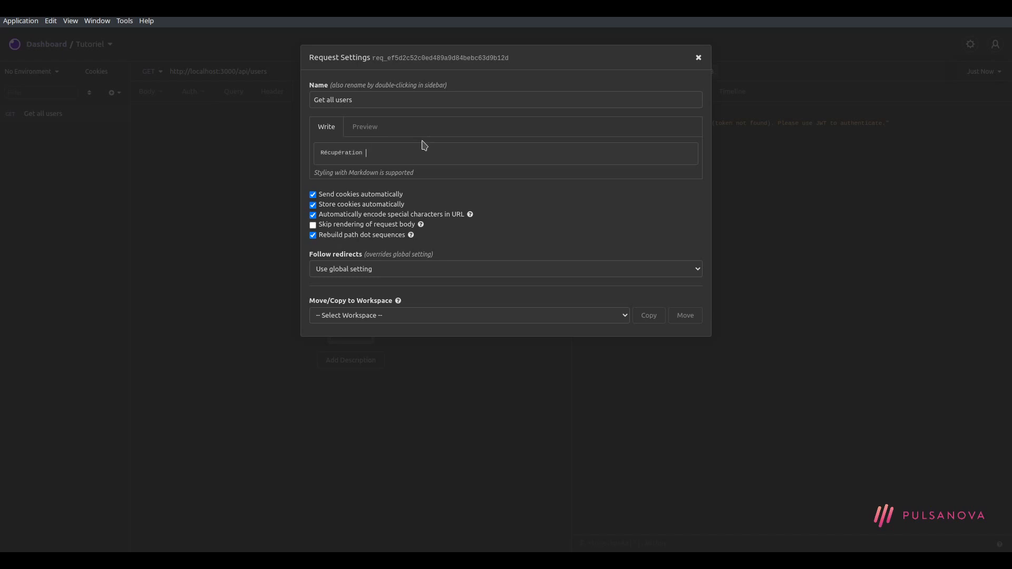
text(tous les utilisatzeurs)
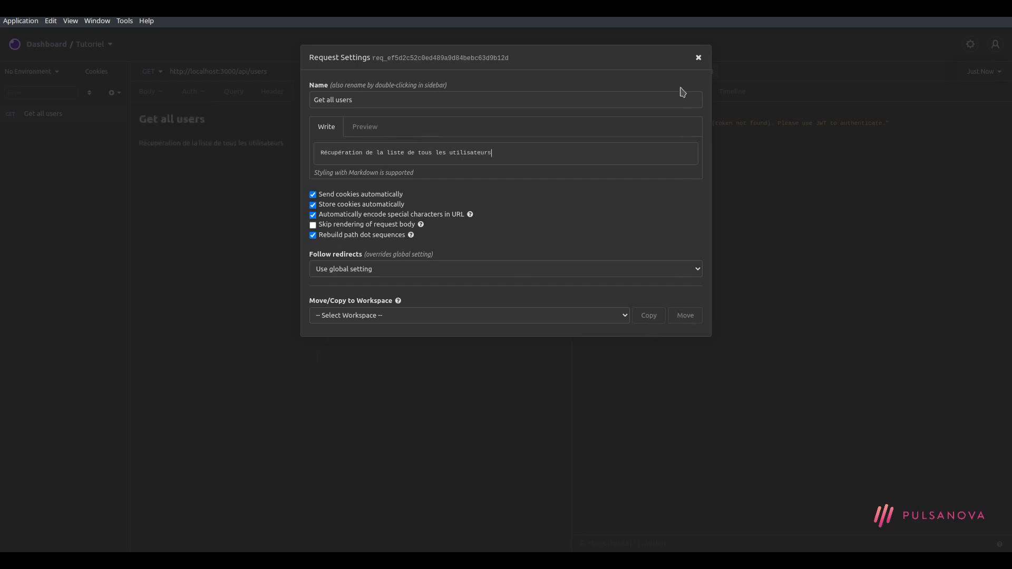
click(698, 57)
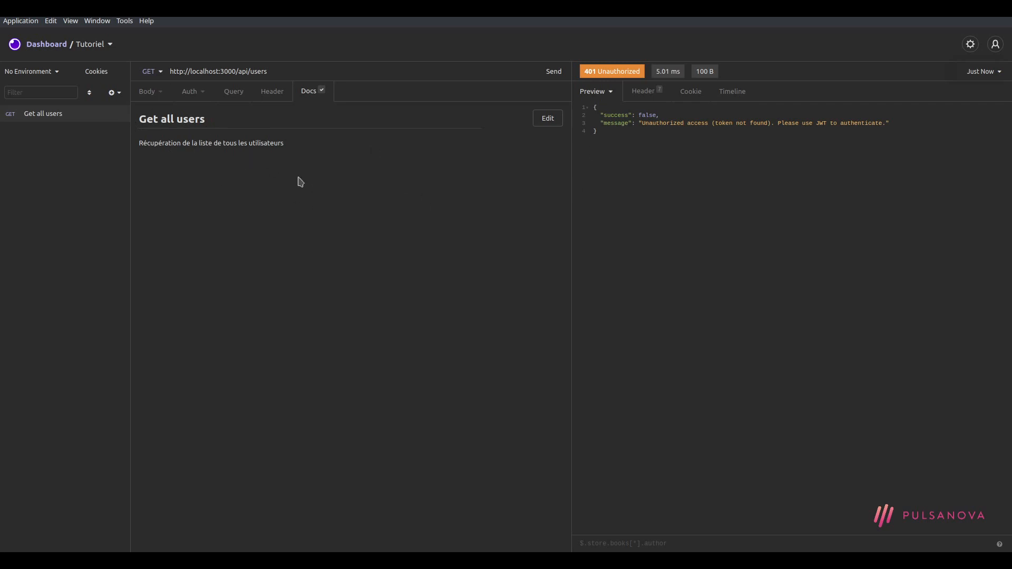
click(150, 92)
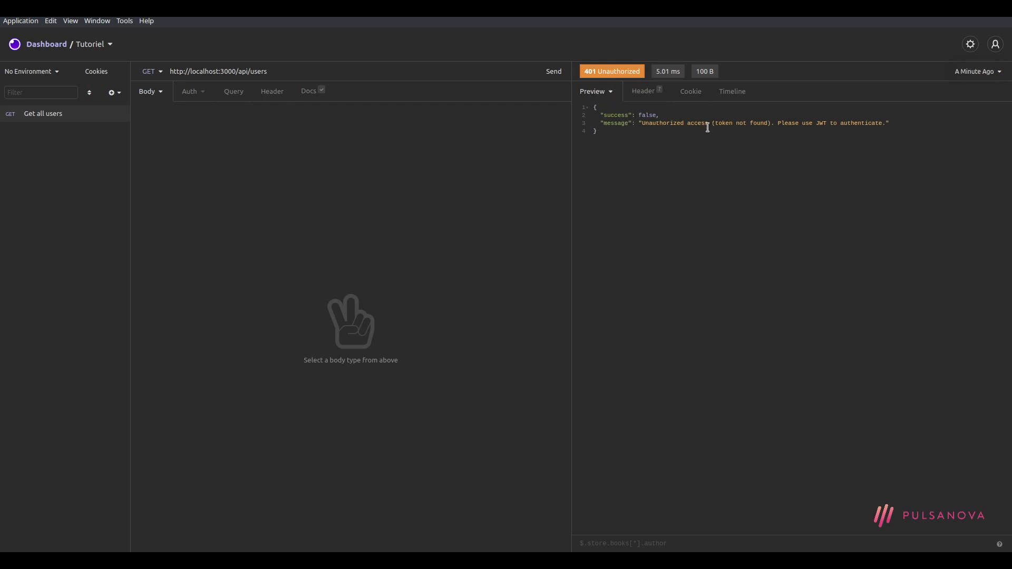
drag(690, 123, 734, 123)
Start a new request named 'Login' with the POST method and bring up the body-type list
click(754, 152)
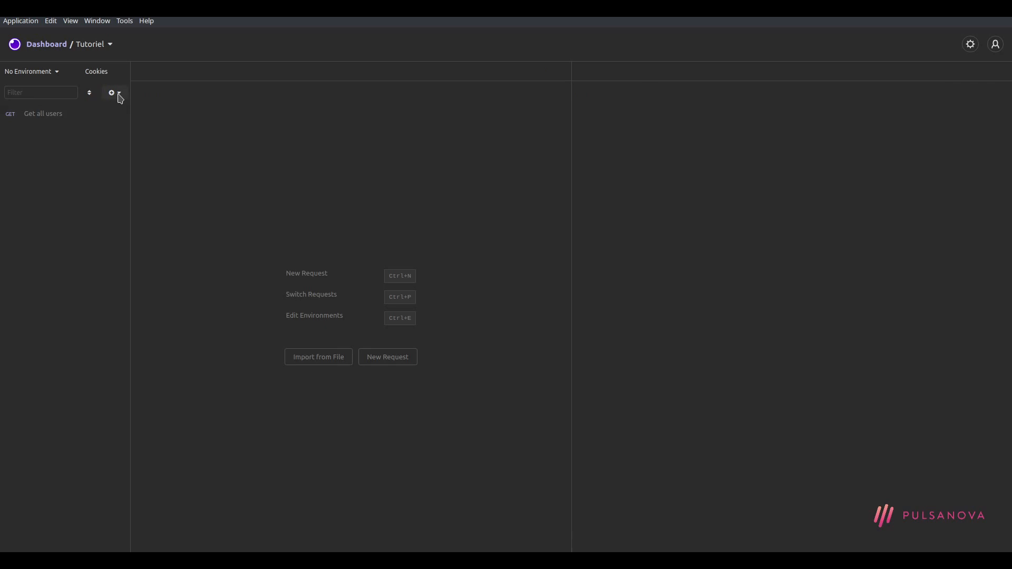
click(118, 95)
click(139, 115)
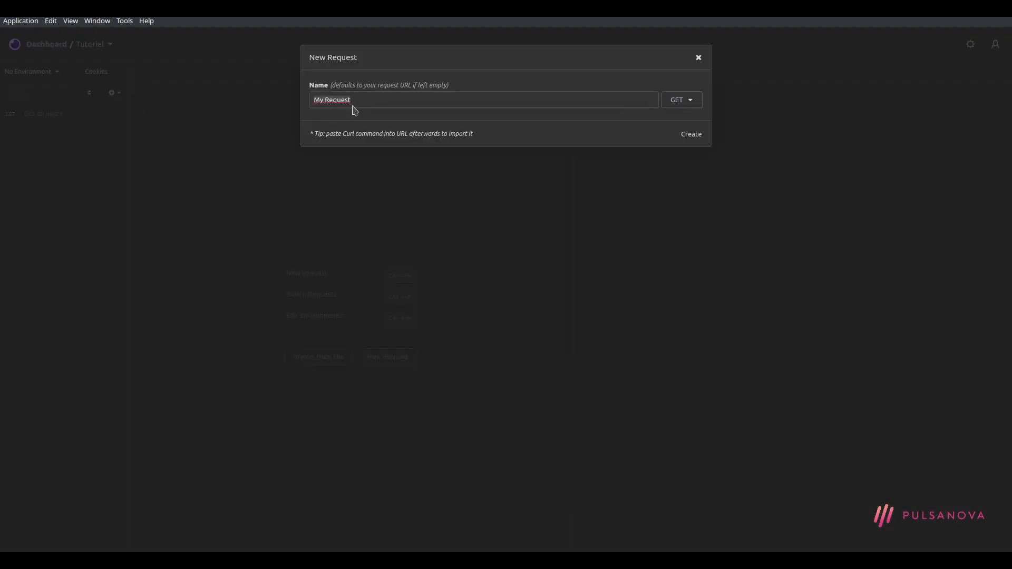
text(Login)
click(674, 103)
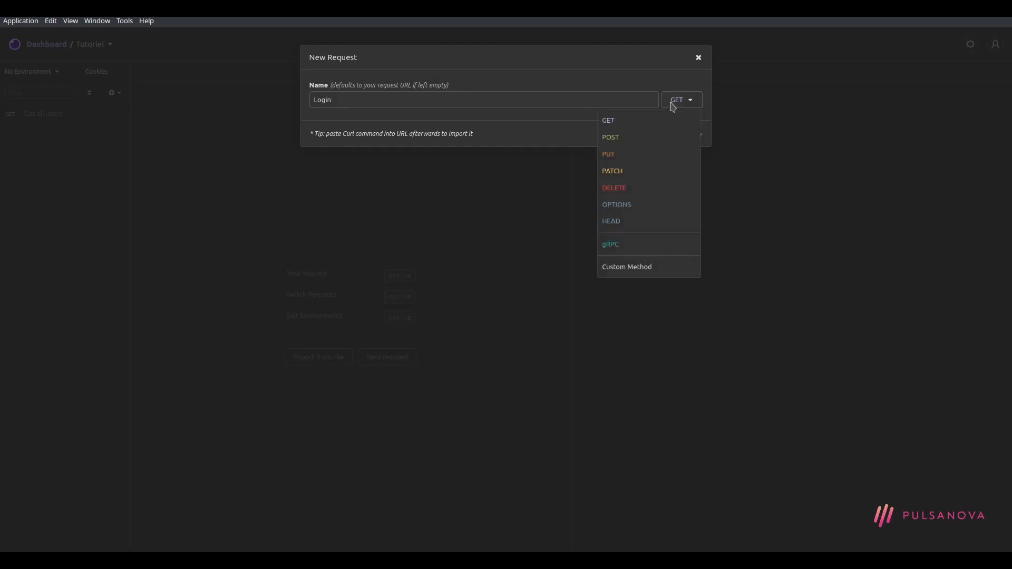
click(632, 142)
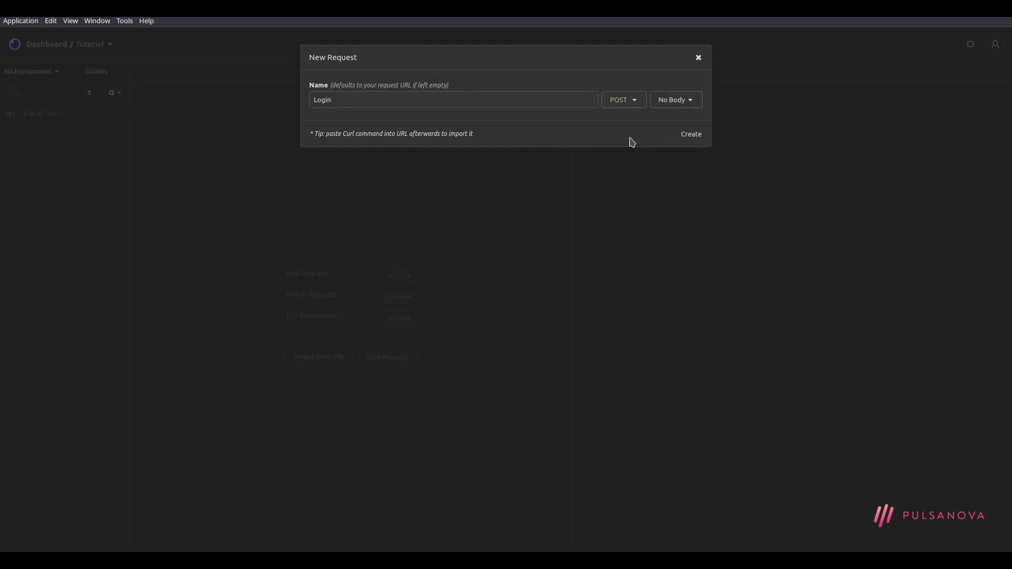
click(695, 103)
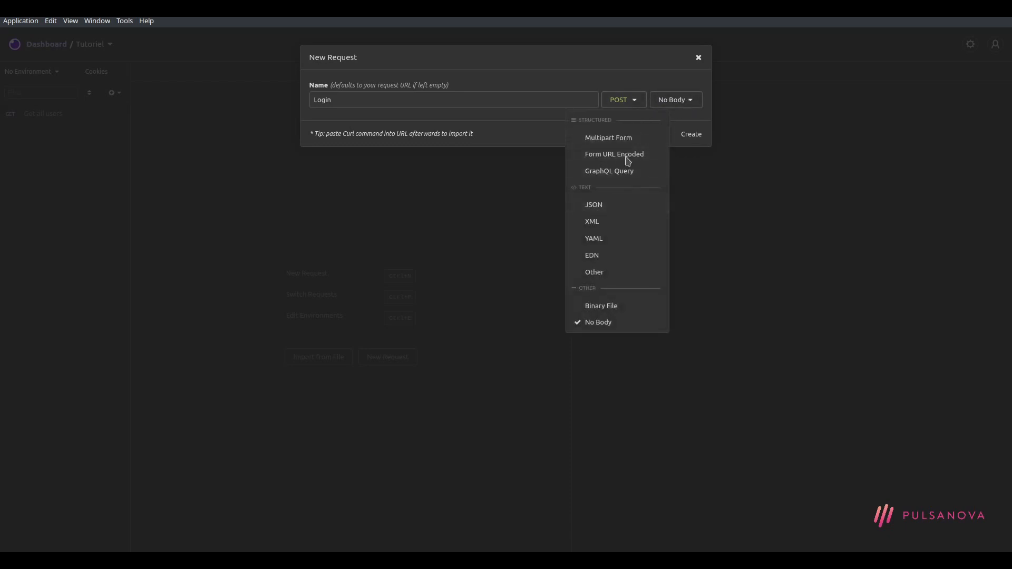
click(628, 204)
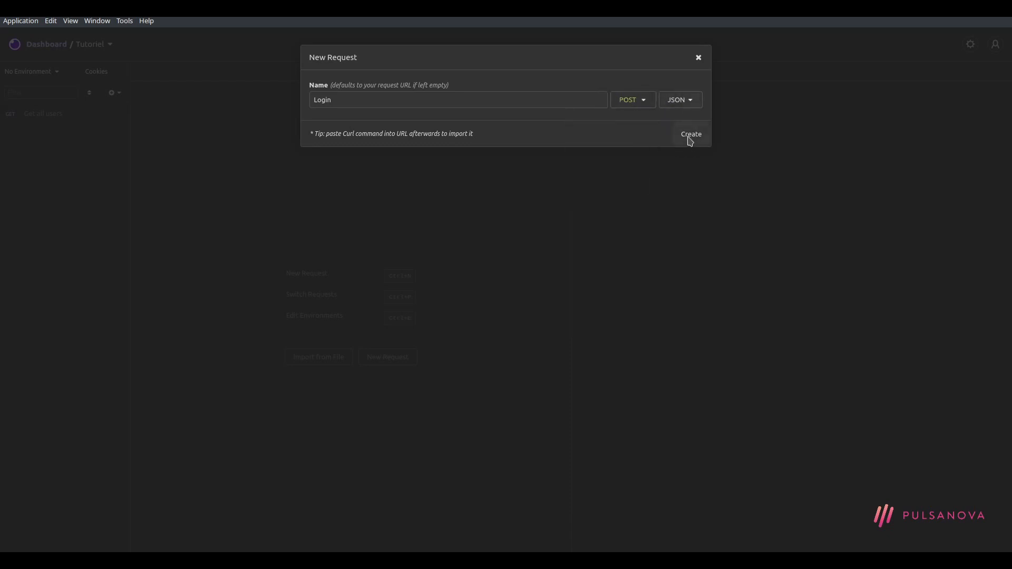
click(689, 137)
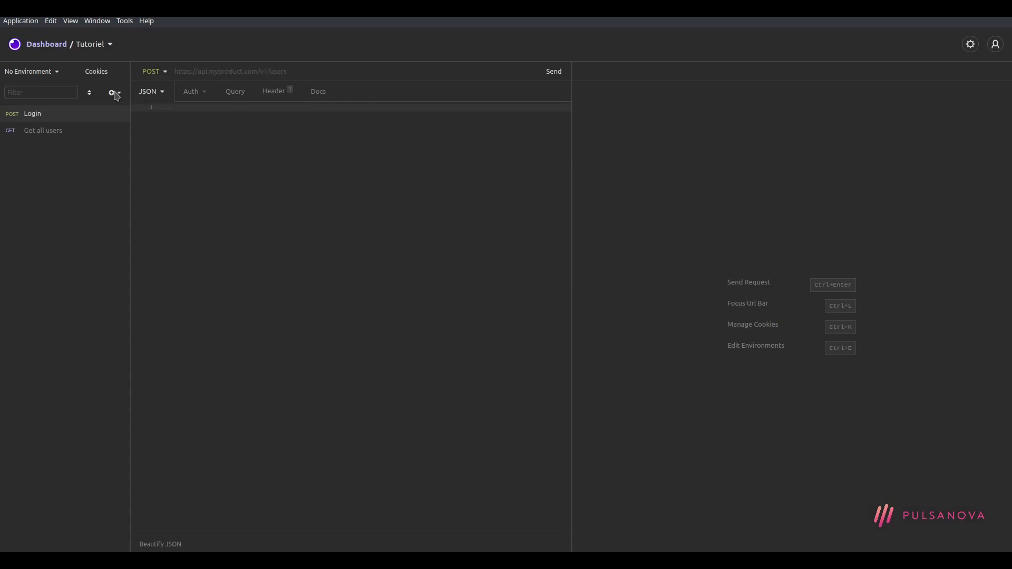
click(42, 133)
click(43, 115)
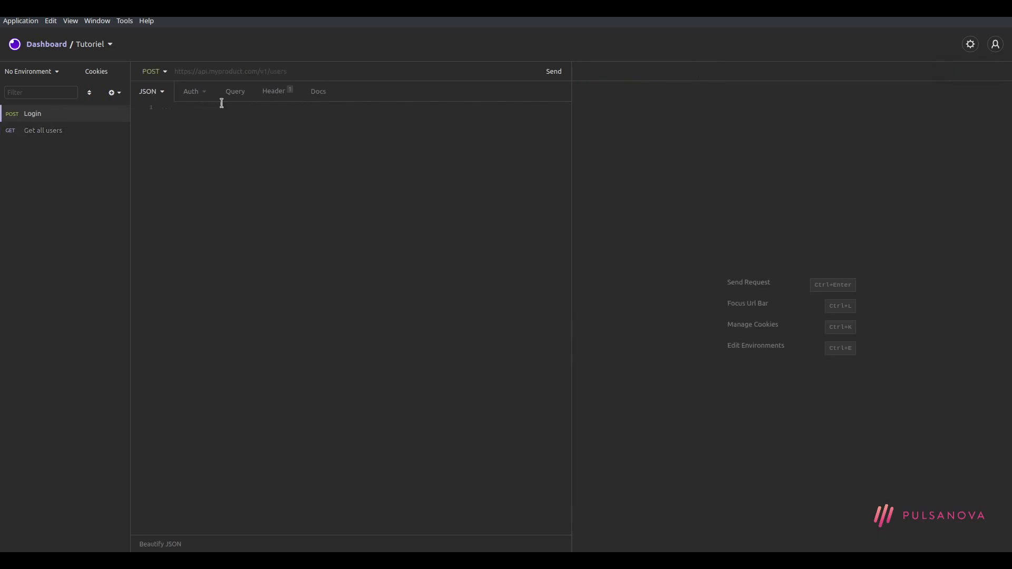
click(307, 72)
text(http://loc)
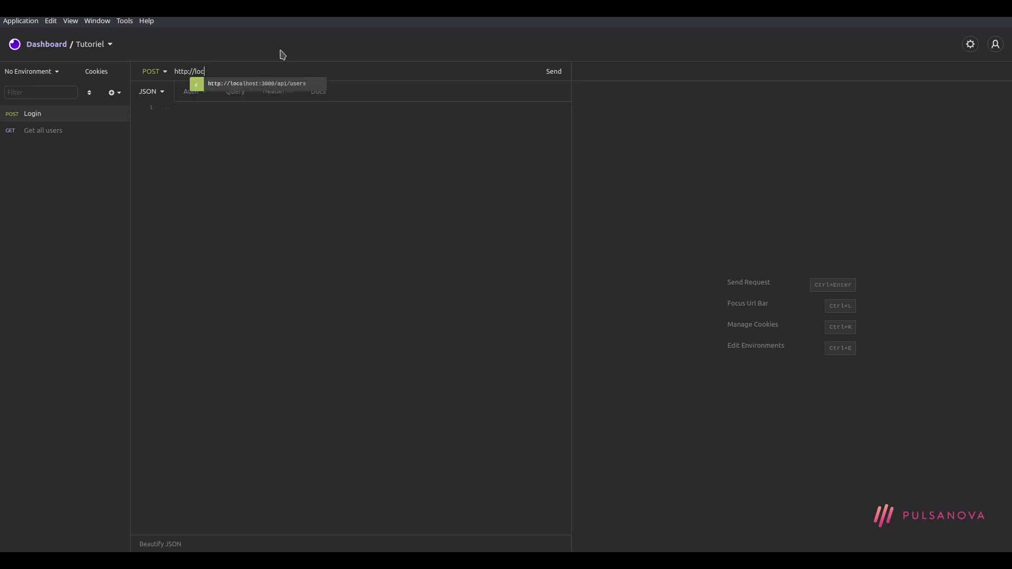
Fill the Login URL from the localhost suggestion and confirm JSON as its body type
click(294, 88)
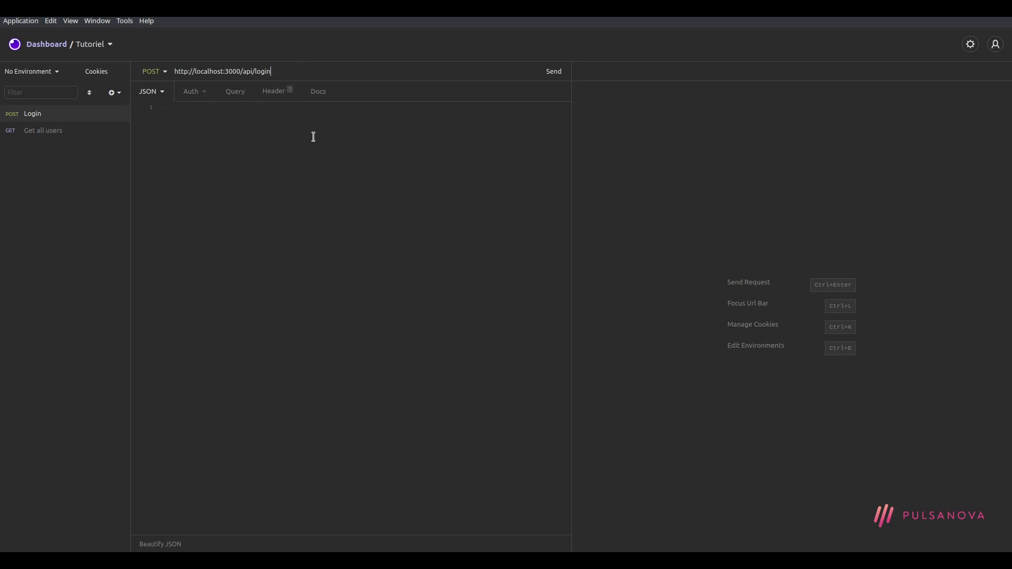
click(394, 115)
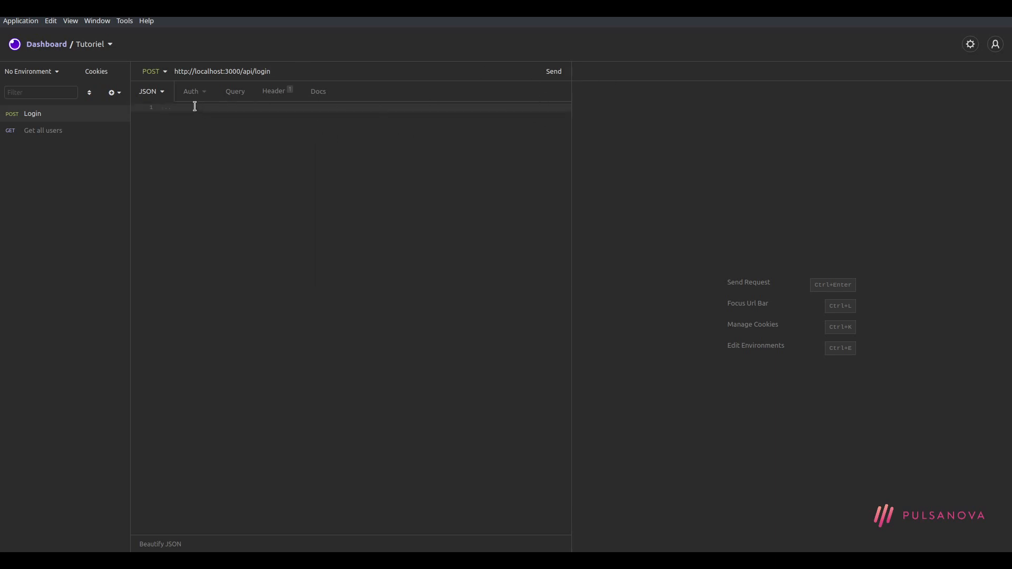
click(162, 93)
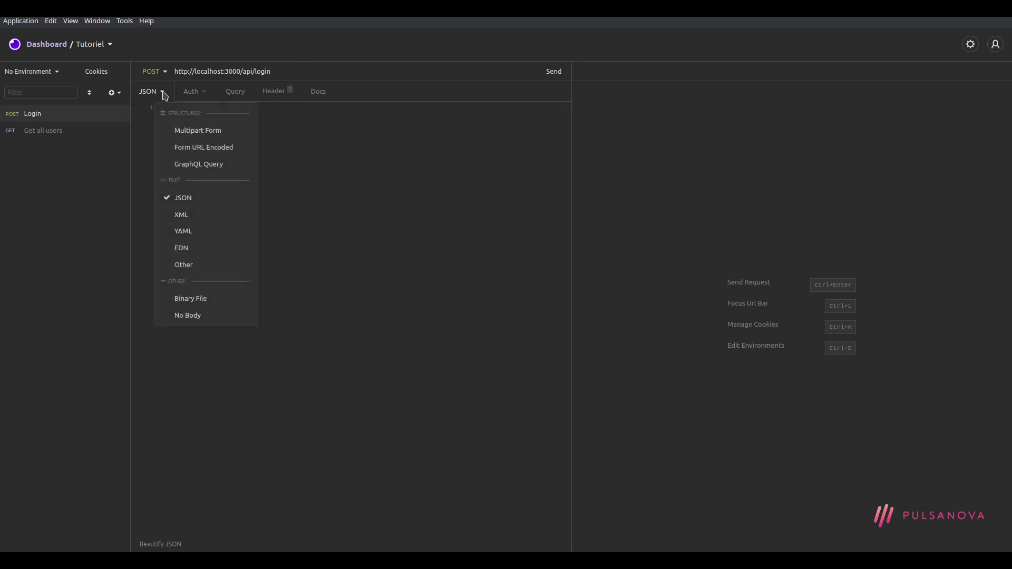
click(183, 197)
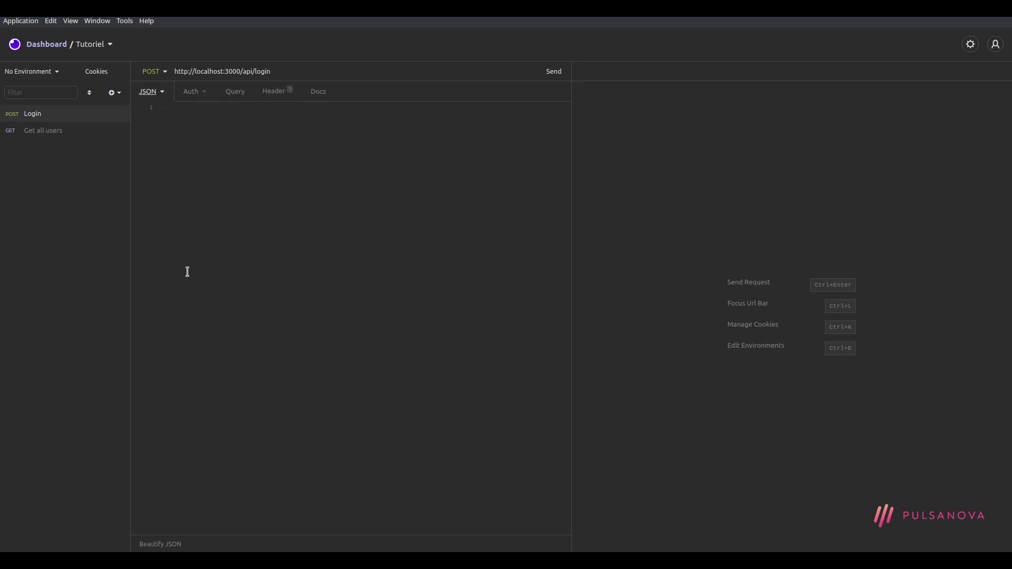
click(159, 94)
click(159, 94)
click(162, 97)
click(221, 113)
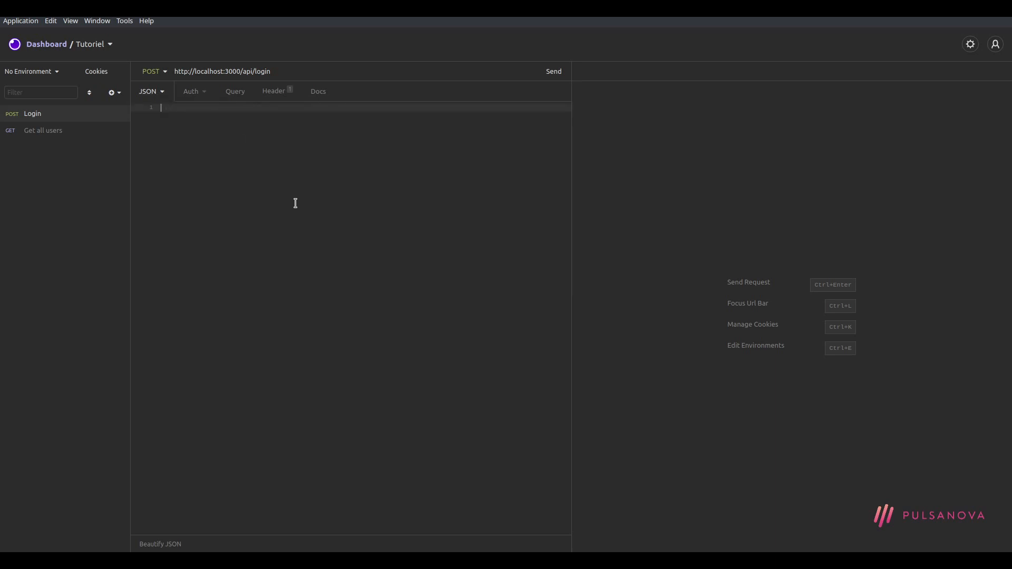
Write a JSON object with an "email" key holding a sample address and a "password" key
text({)
key(Return)
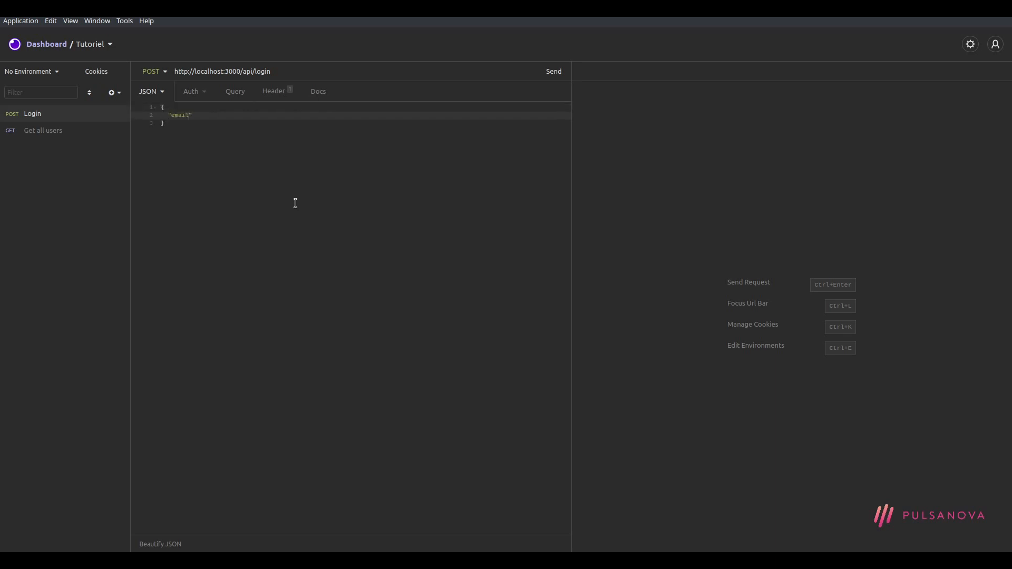
text("email": "",)
key(Return)
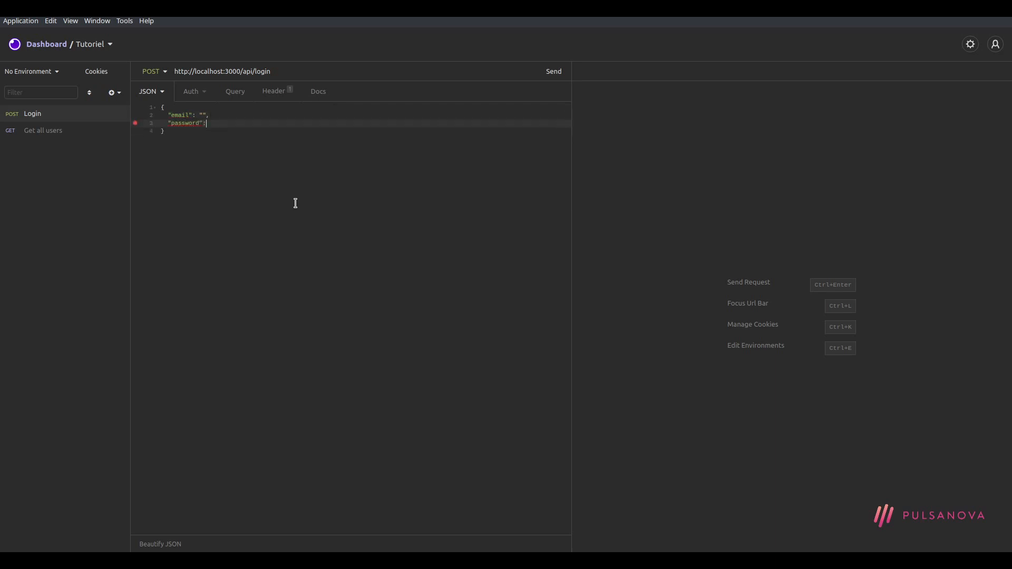
key(Up)
key(Left)
key(Left)
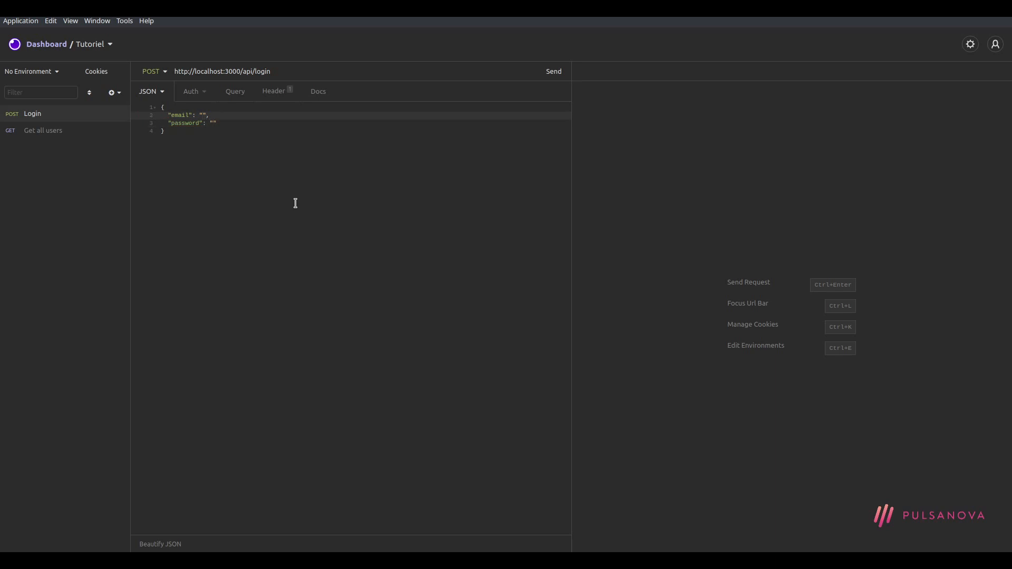
text(polo@adresse.mail)
key(Down)
key(Left)
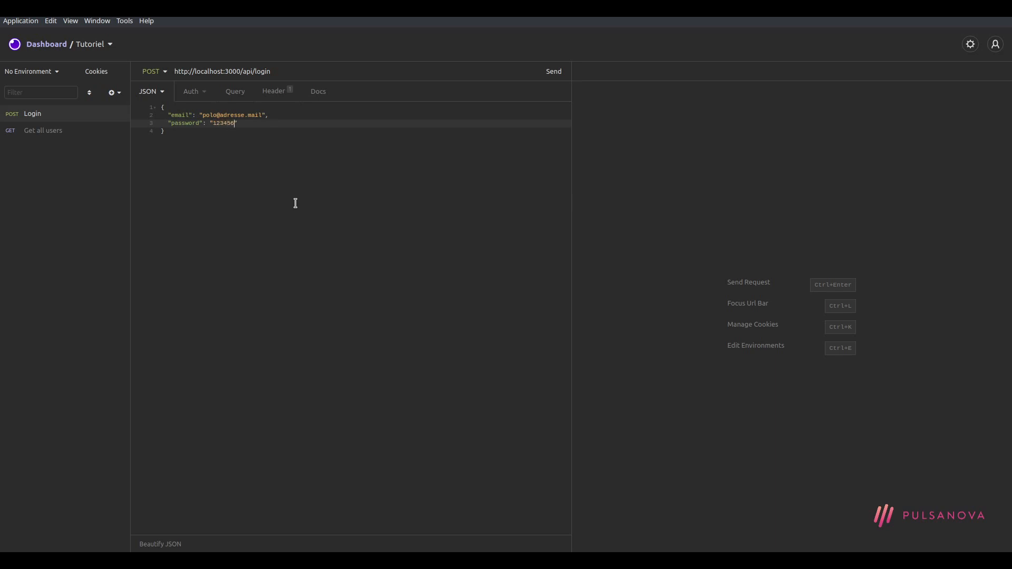
key(Down)
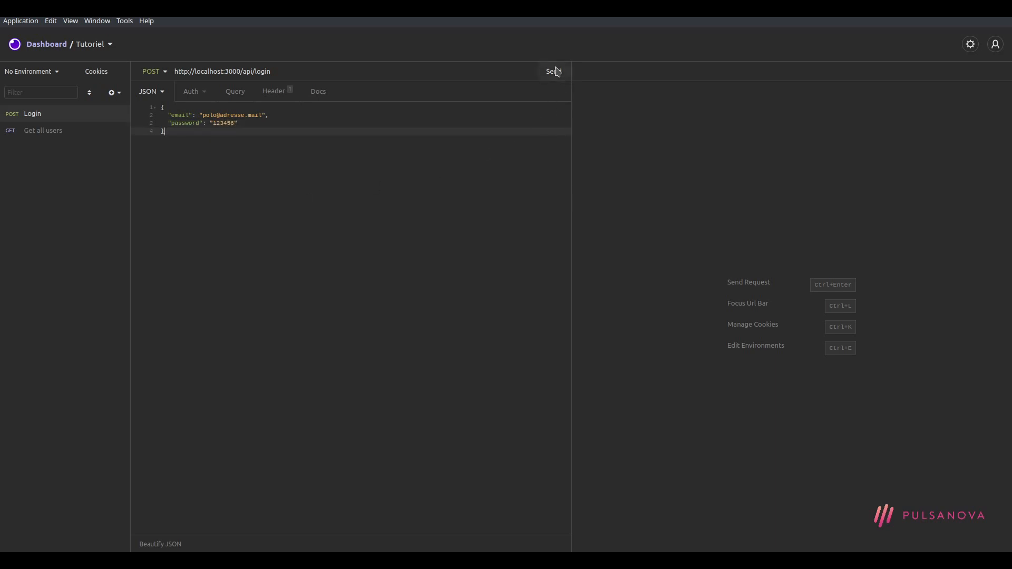
Send the login, fix the password value after the Wrong credentials error, and resend until 200 OK
click(554, 71)
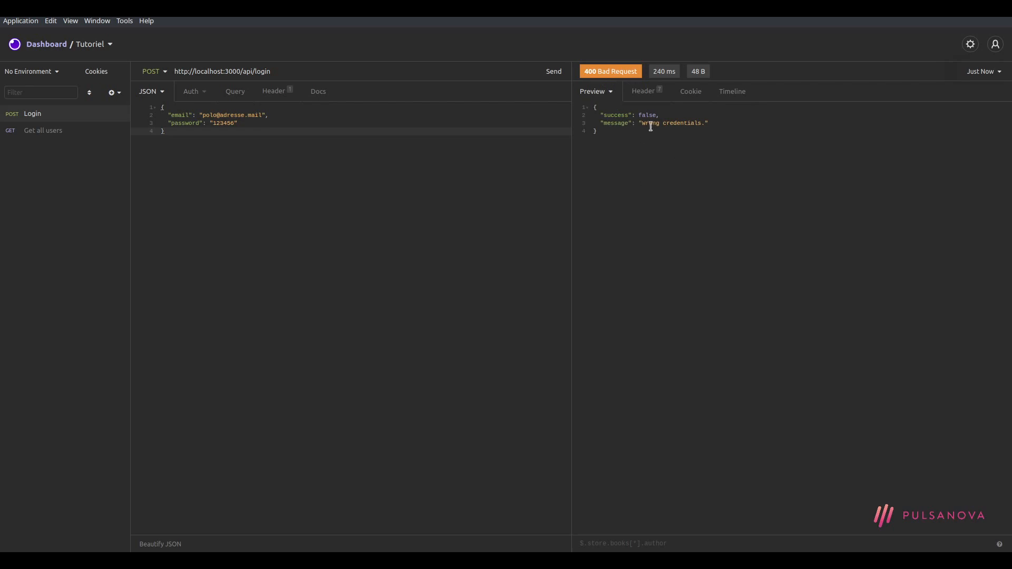
drag(640, 122, 700, 123)
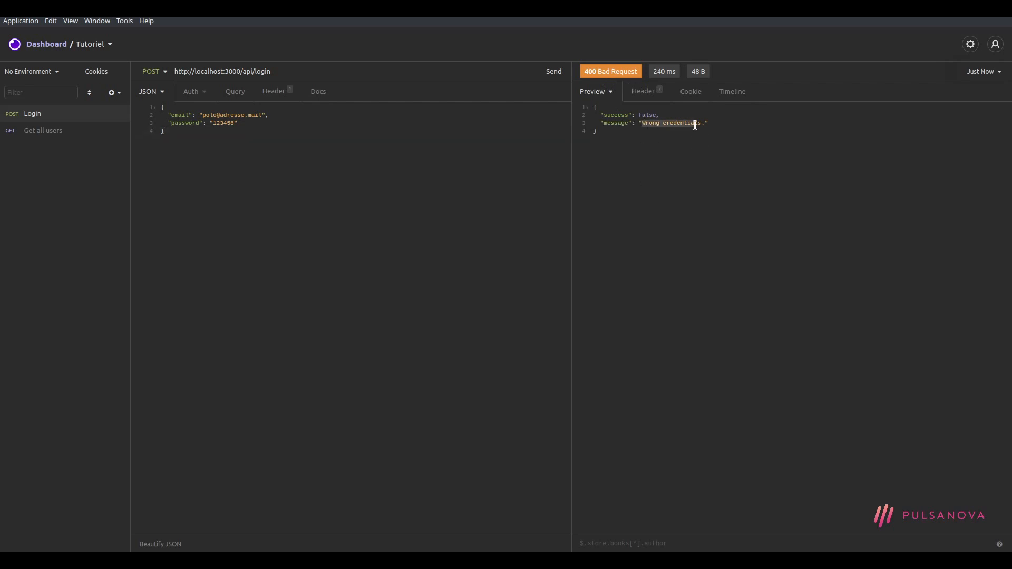
double_click(222, 123)
text(65432)
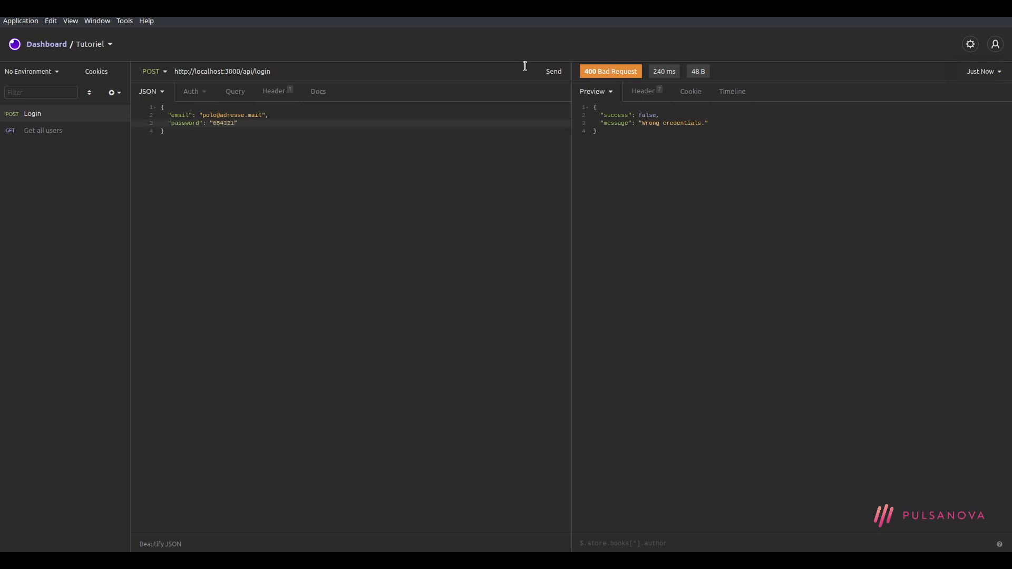
click(548, 73)
double_click(223, 124)
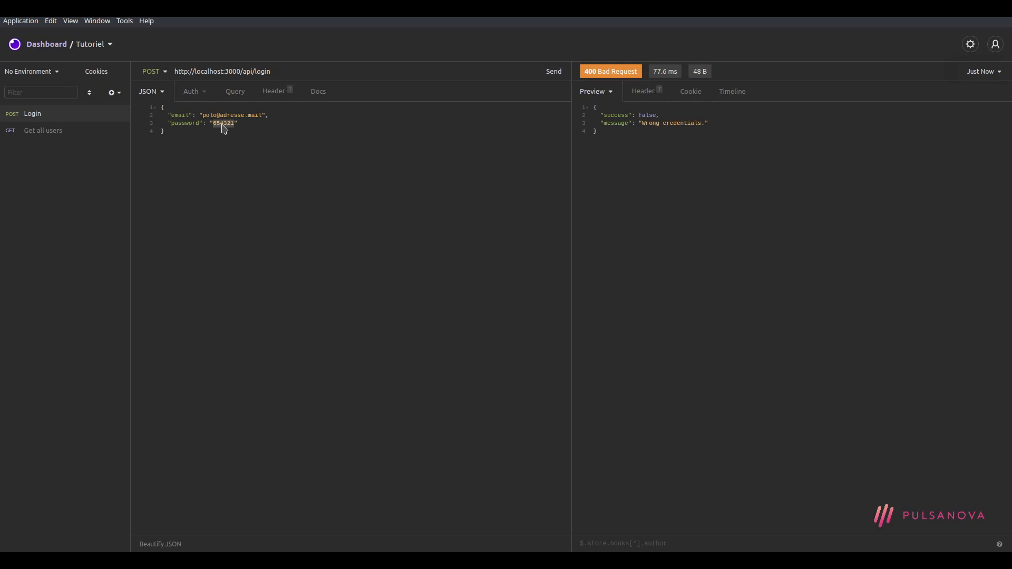
text(321)
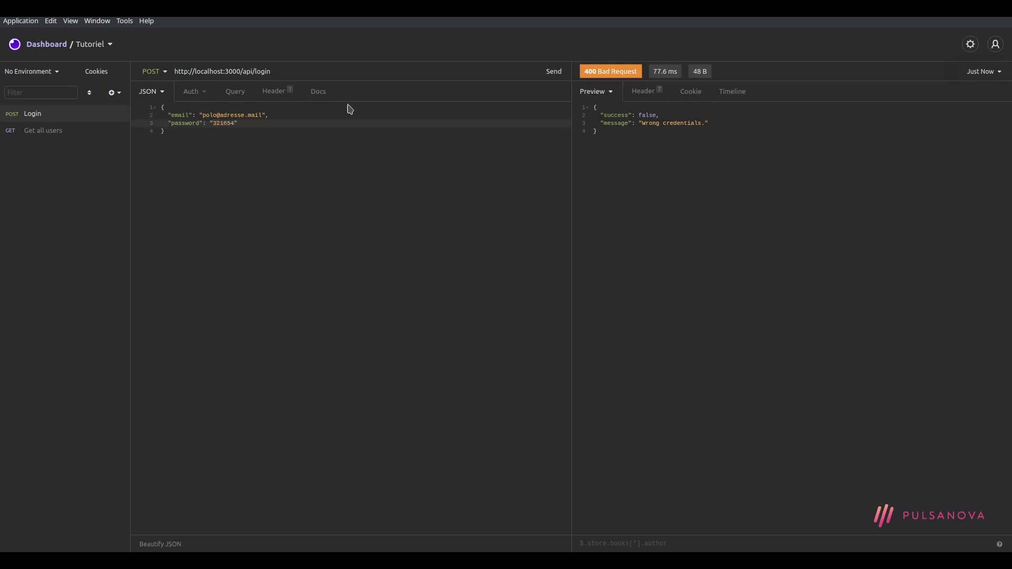
click(557, 75)
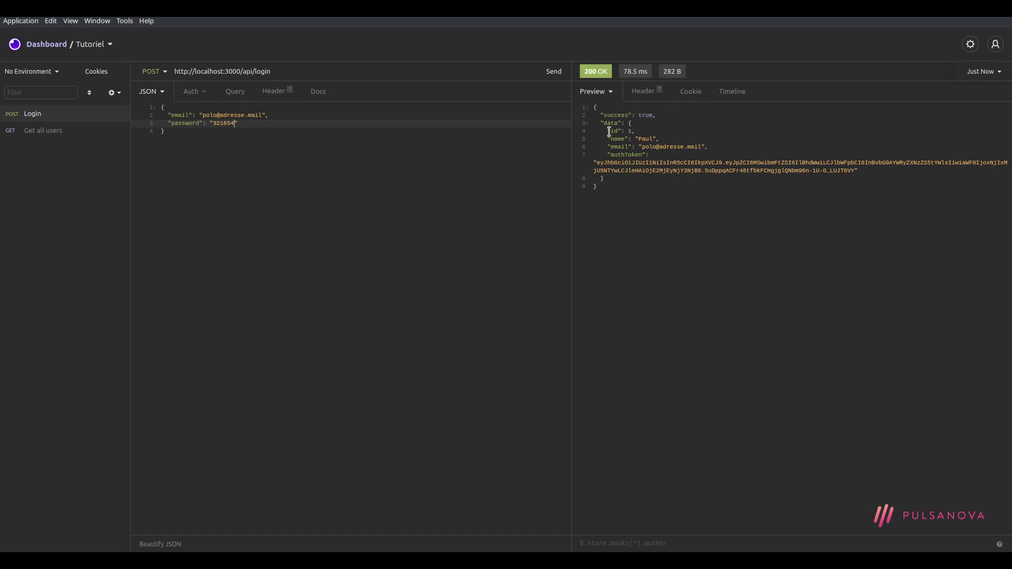
Select the JWT authToken string in the Login response preview for copying
drag(606, 131, 716, 247)
click(725, 260)
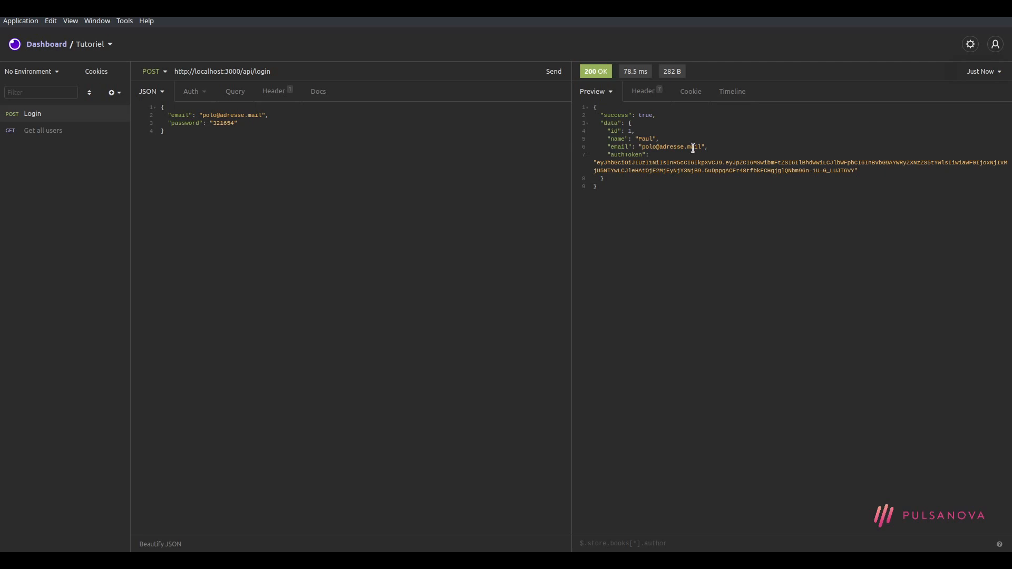
double_click(615, 154)
click(624, 163)
drag(597, 165, 855, 167)
click(40, 132)
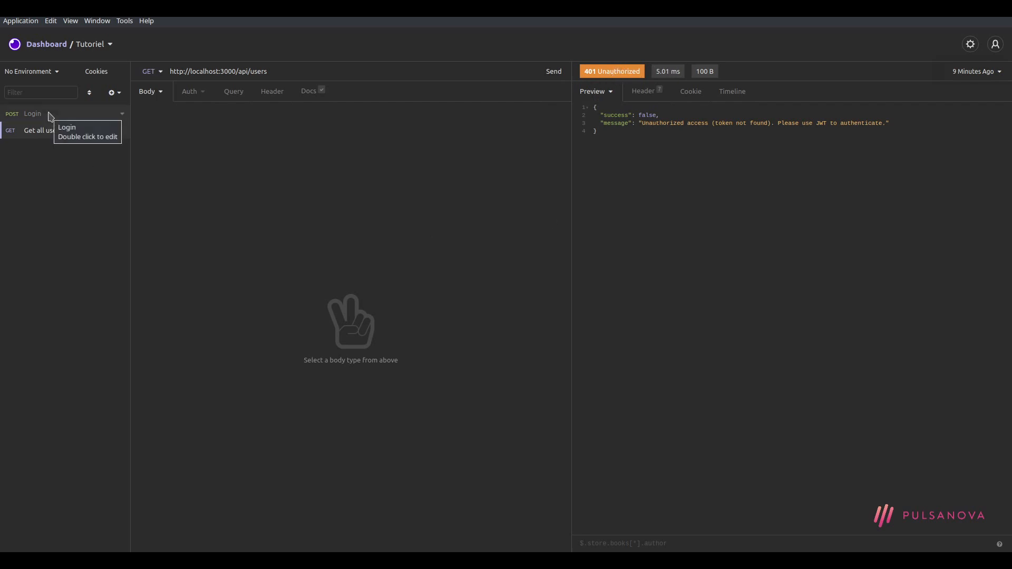
click(29, 117)
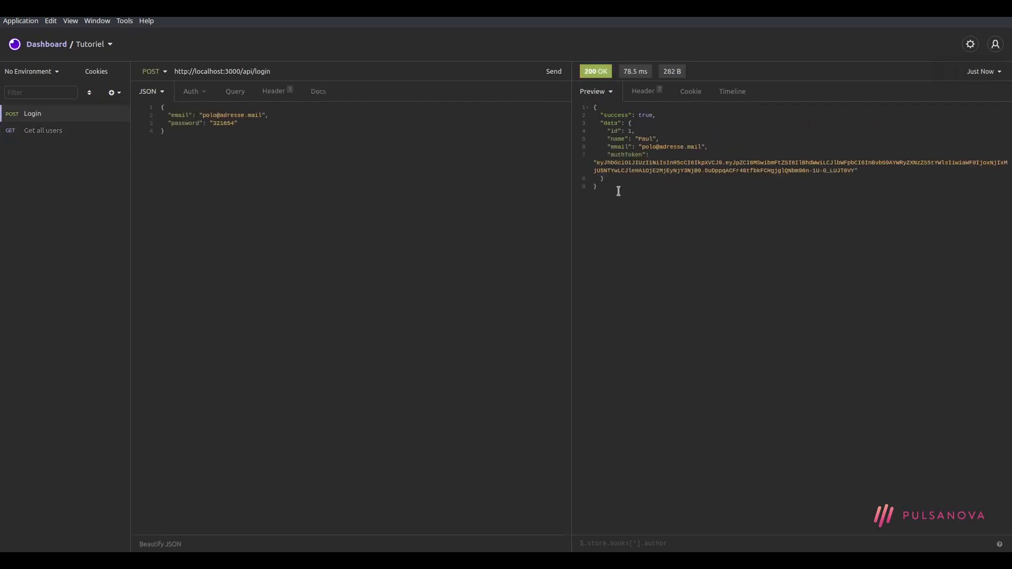
drag(595, 163, 855, 170)
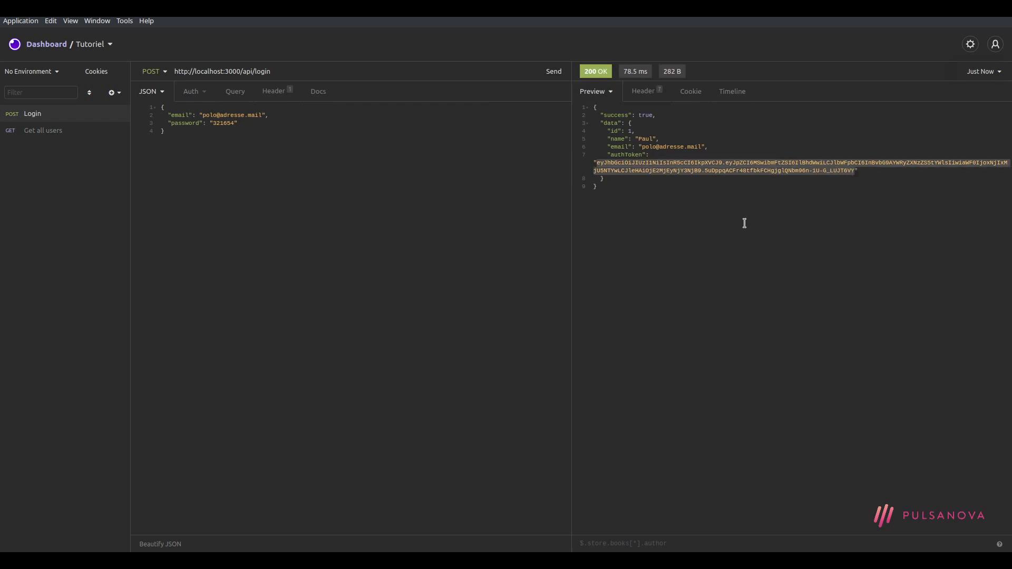
click(580, 213)
Set Get all users' authentication to Bearer Token and paste the login JWT as the token
click(33, 132)
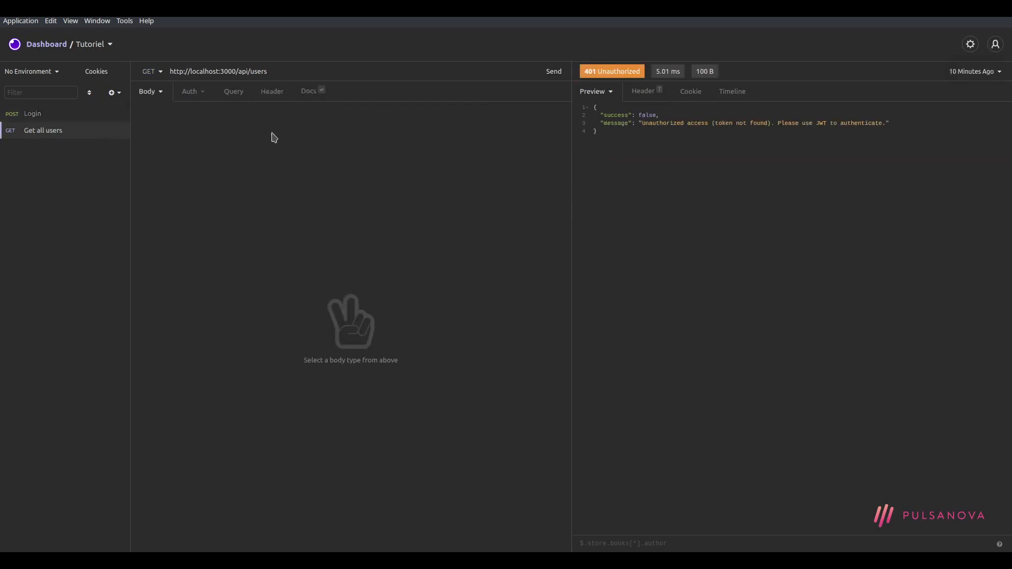
click(193, 92)
click(235, 94)
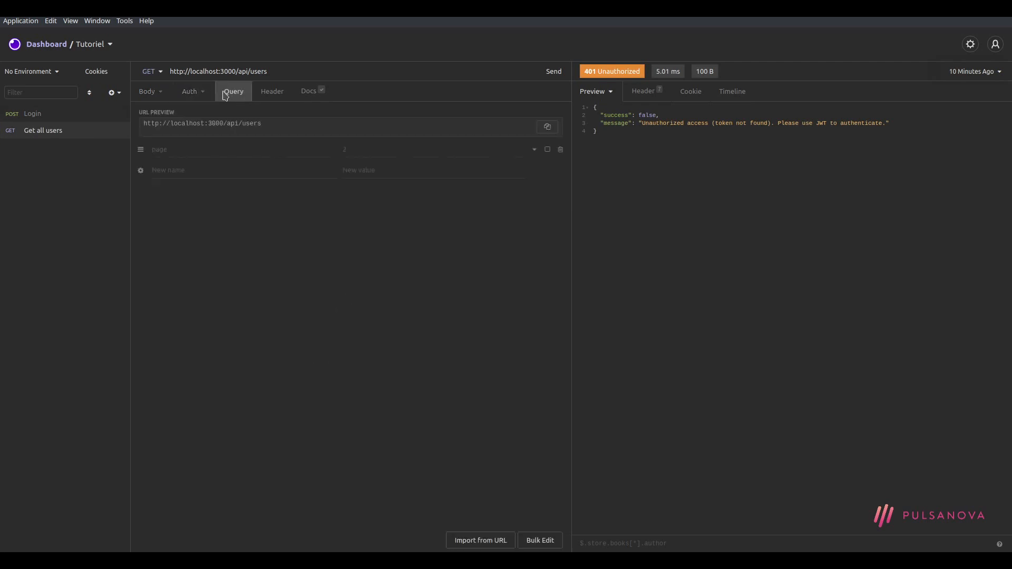
click(190, 93)
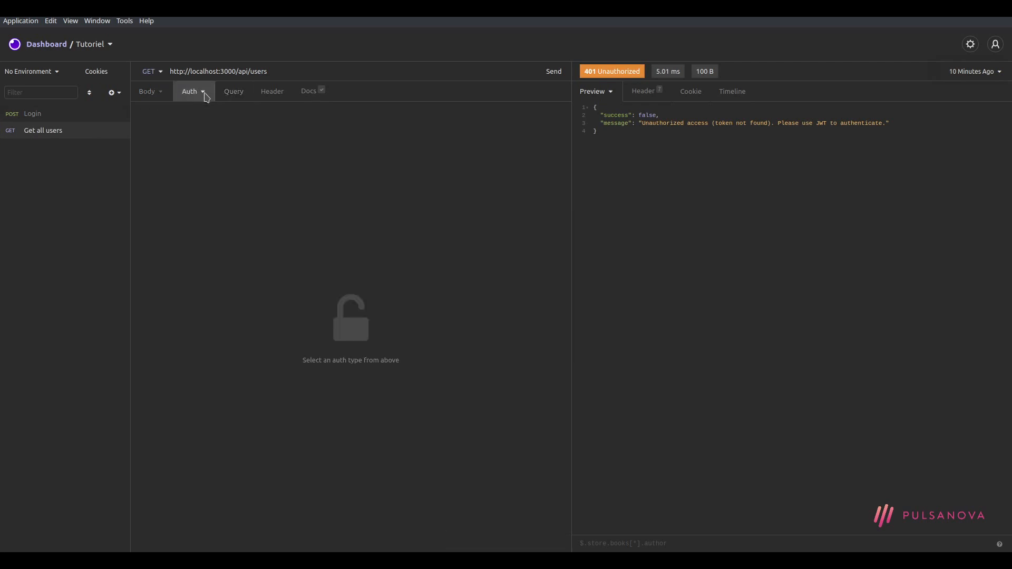
click(203, 93)
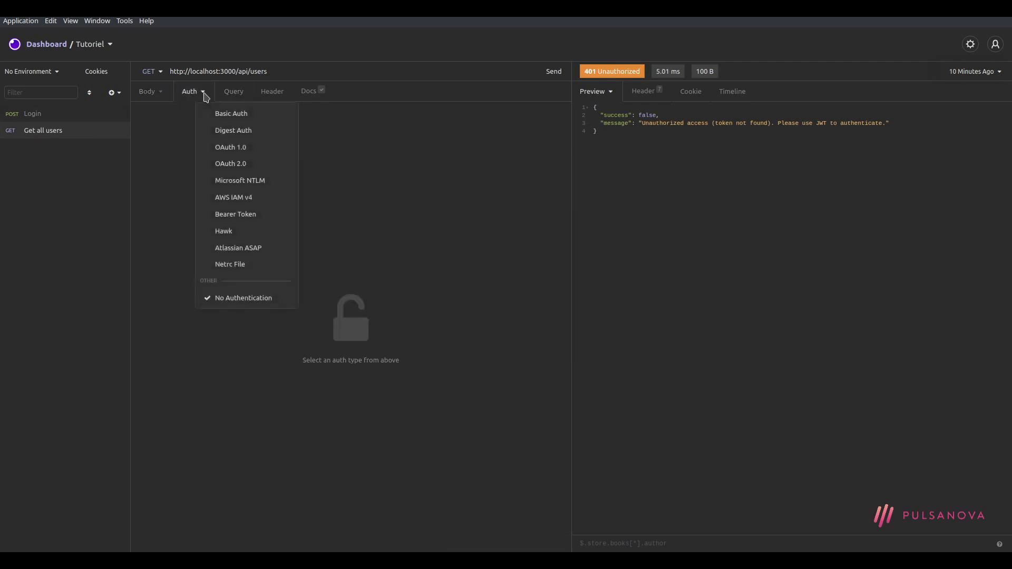
click(259, 216)
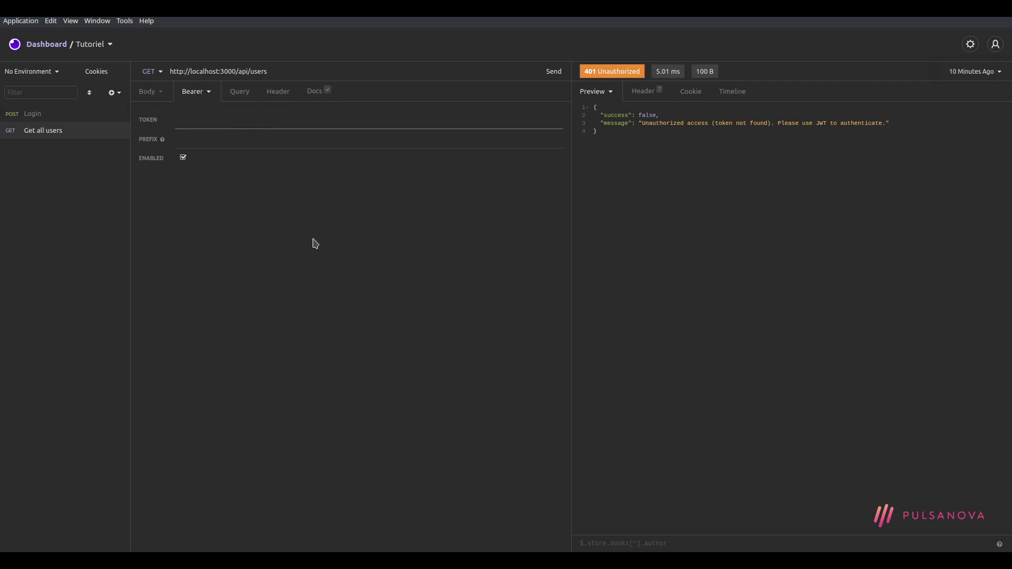
key(ctrl+v)
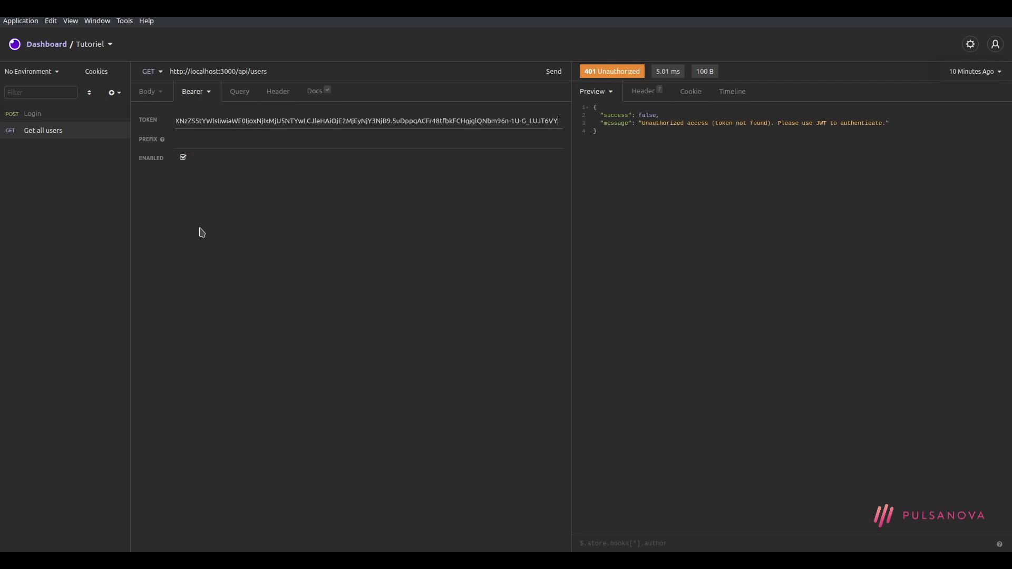
click(44, 113)
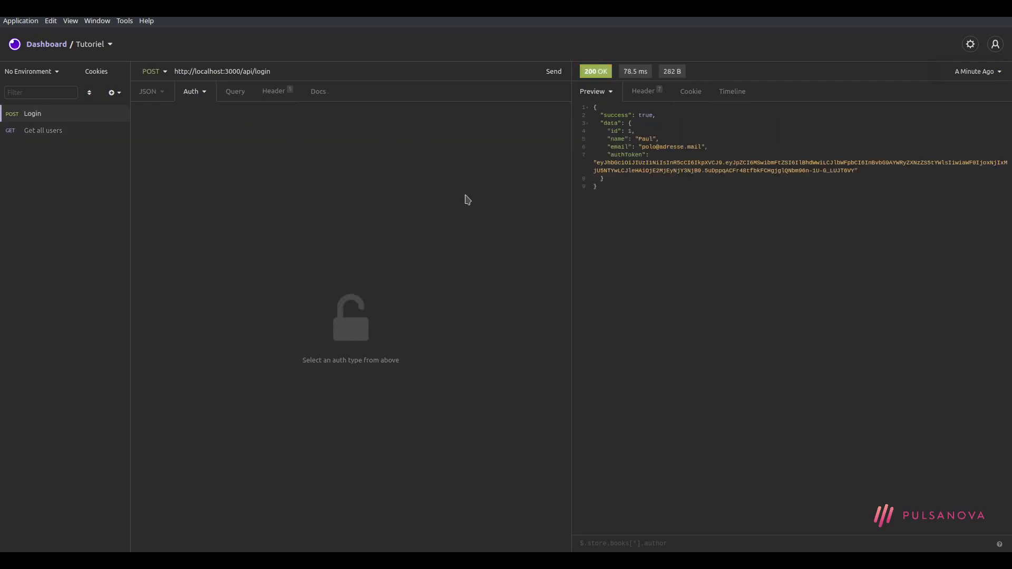
click(30, 133)
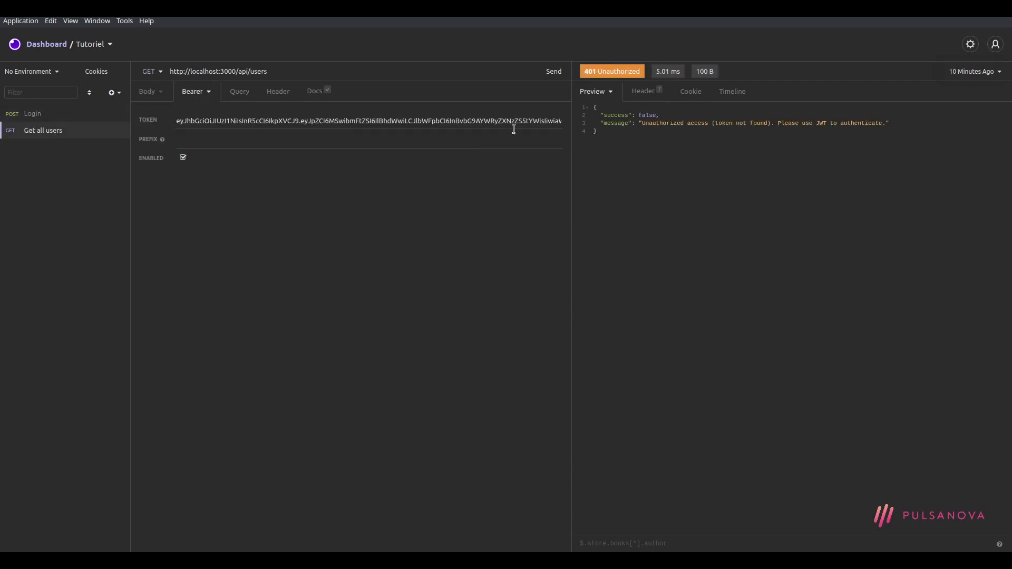
Send Get all users, review the 200 OK list of two users, and compare its URL with Login's
click(552, 74)
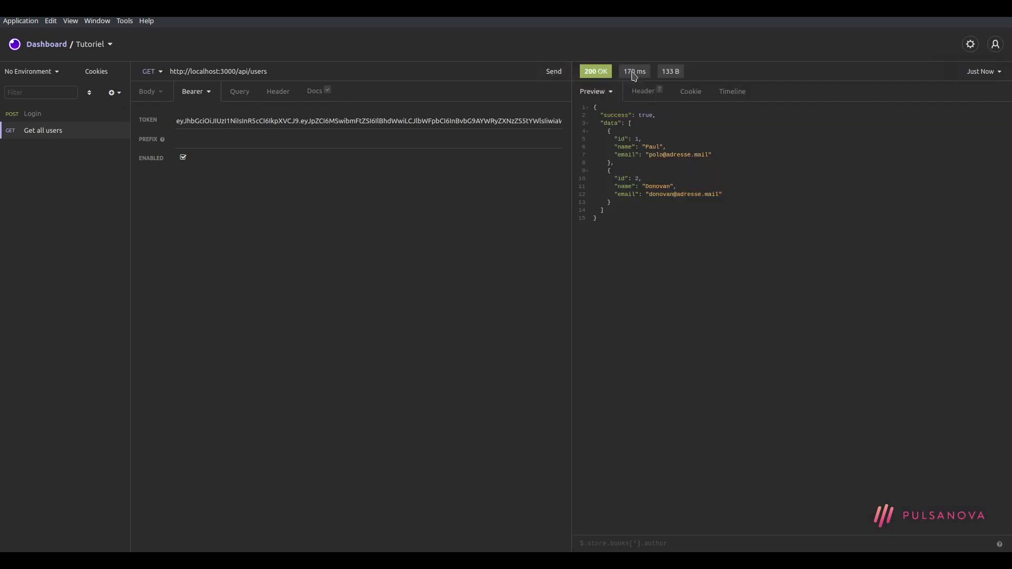
drag(657, 211, 700, 123)
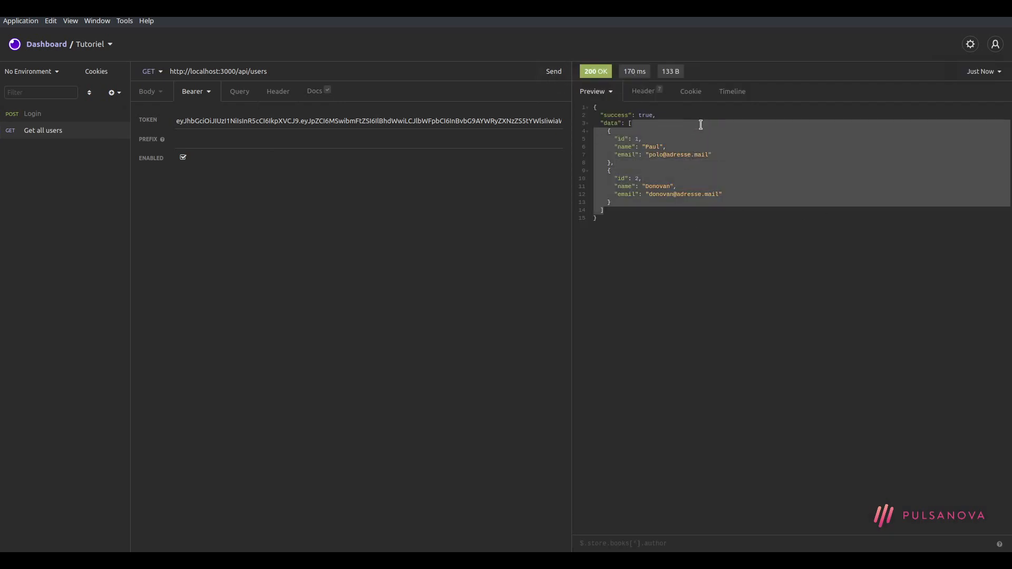
click(703, 108)
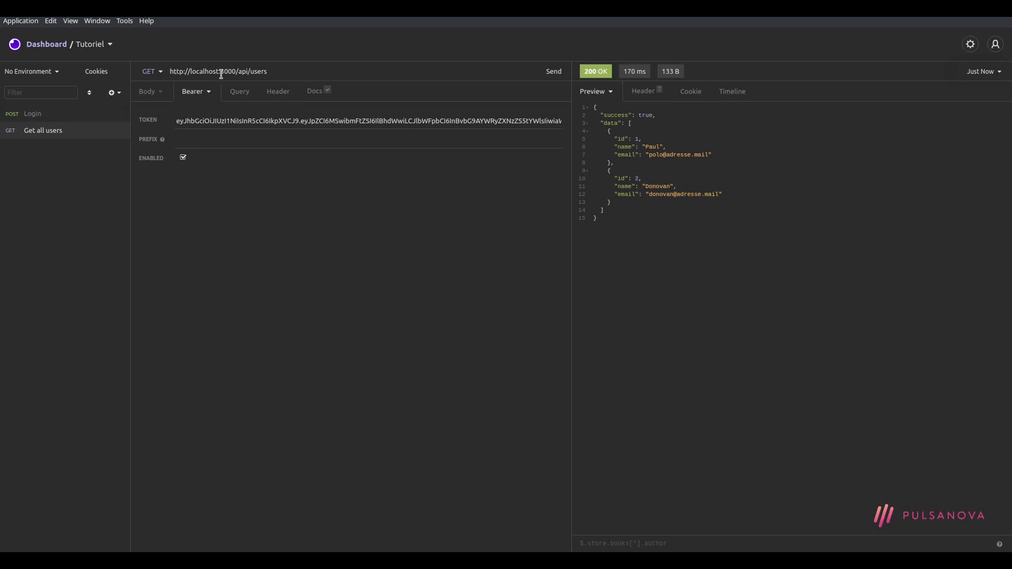
drag(248, 73, 153, 73)
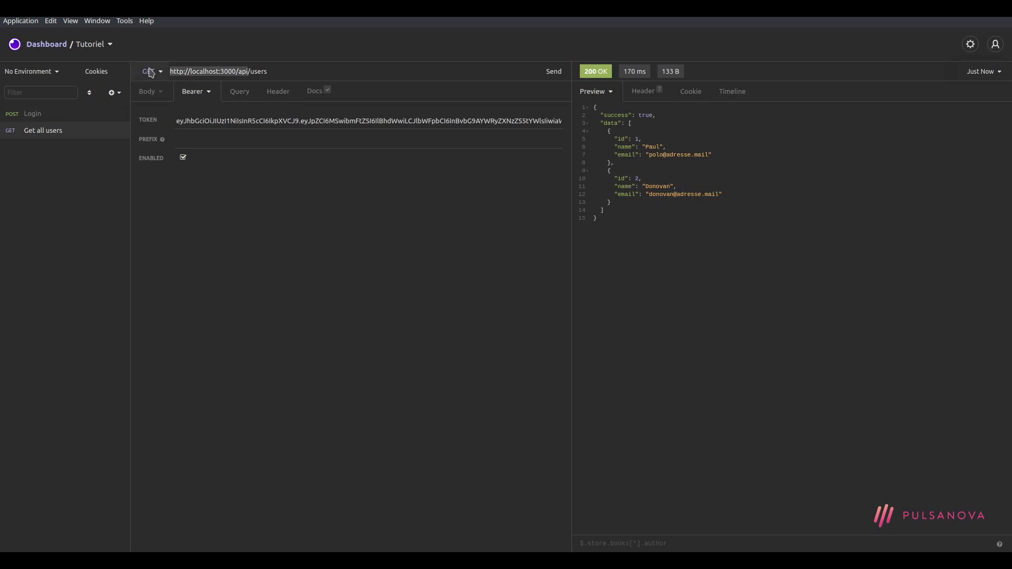
click(245, 256)
click(38, 117)
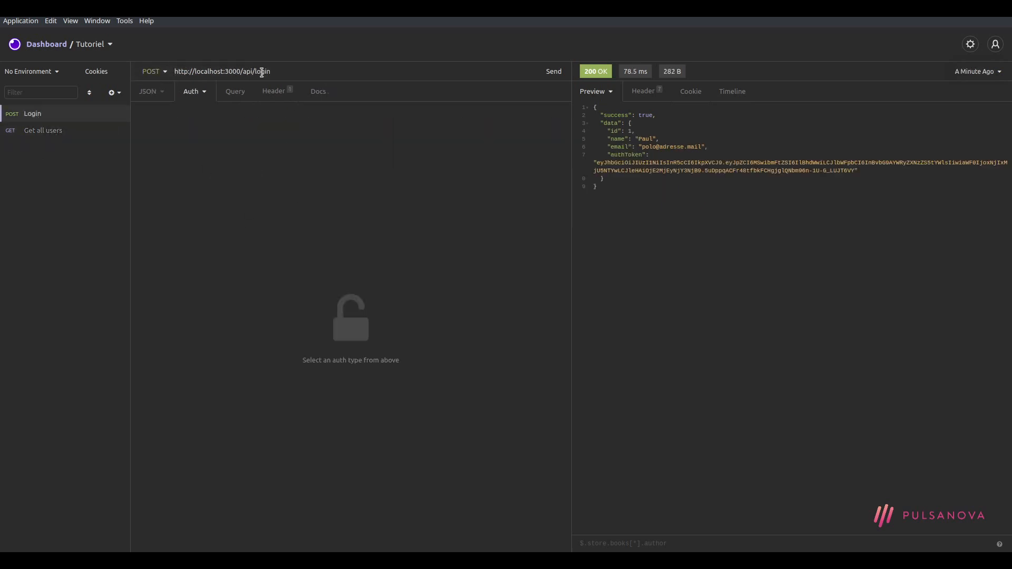
drag(255, 72, 276, 73)
click(63, 130)
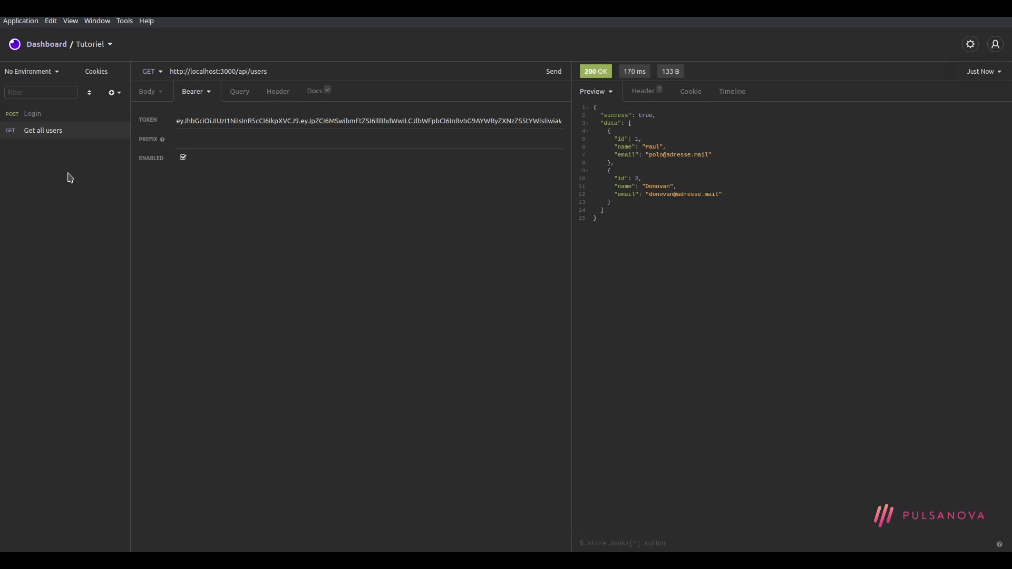
Inspect the pasted Bearer token and highlight the shared base URL ending in api/
double_click(279, 121)
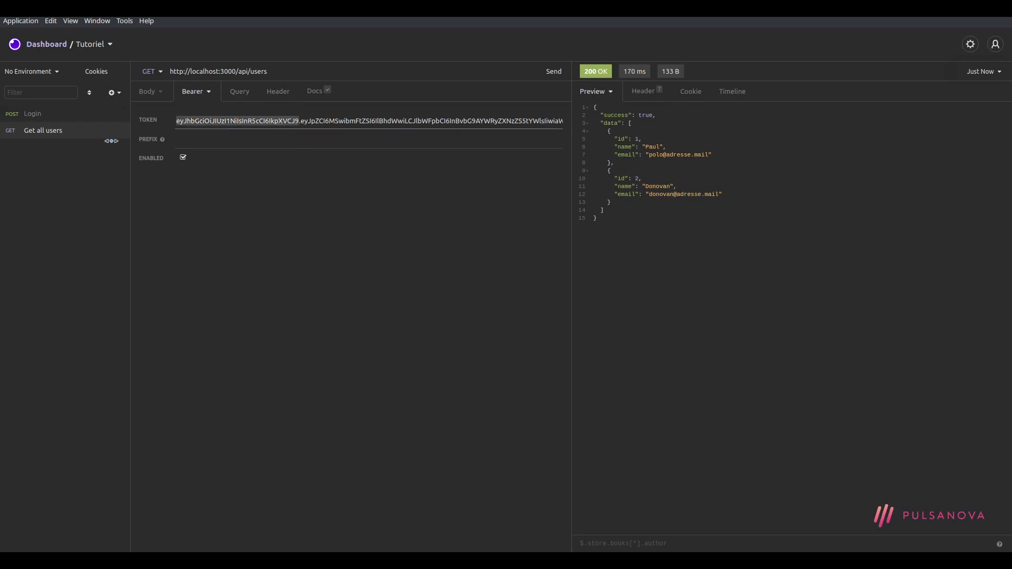
click(302, 122)
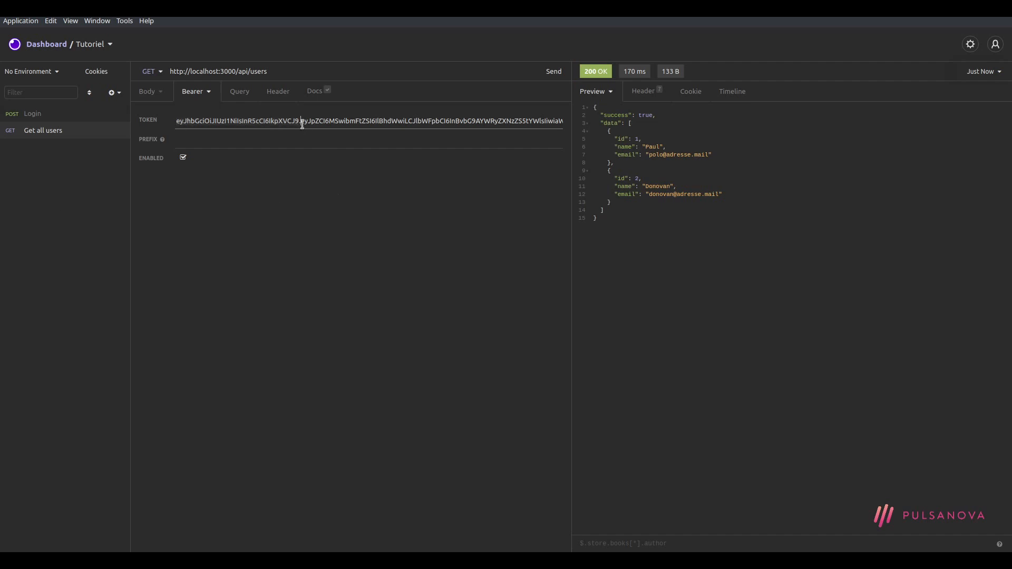
triple_click(302, 124)
click(387, 224)
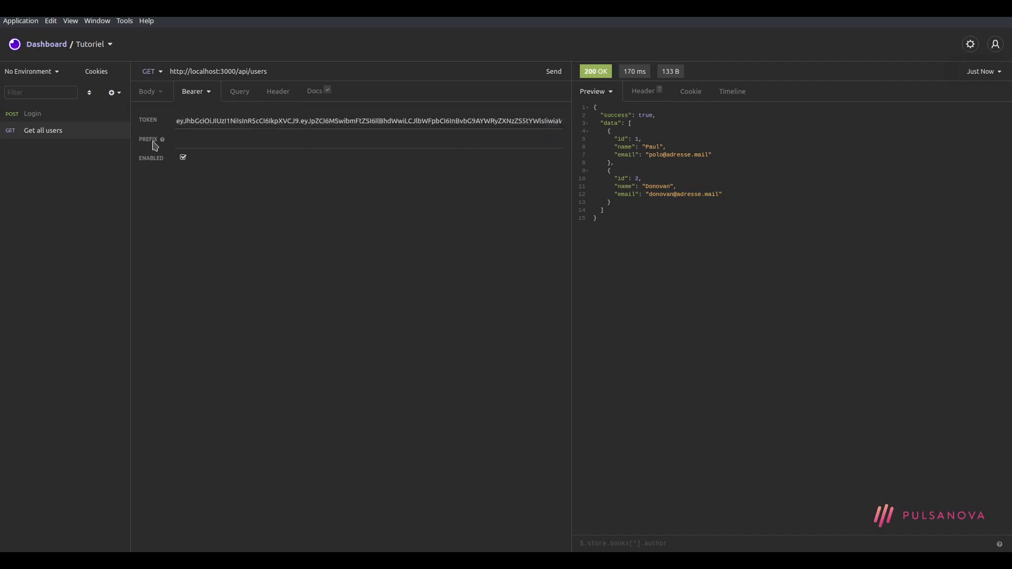
click(42, 117)
click(41, 132)
drag(171, 71, 247, 72)
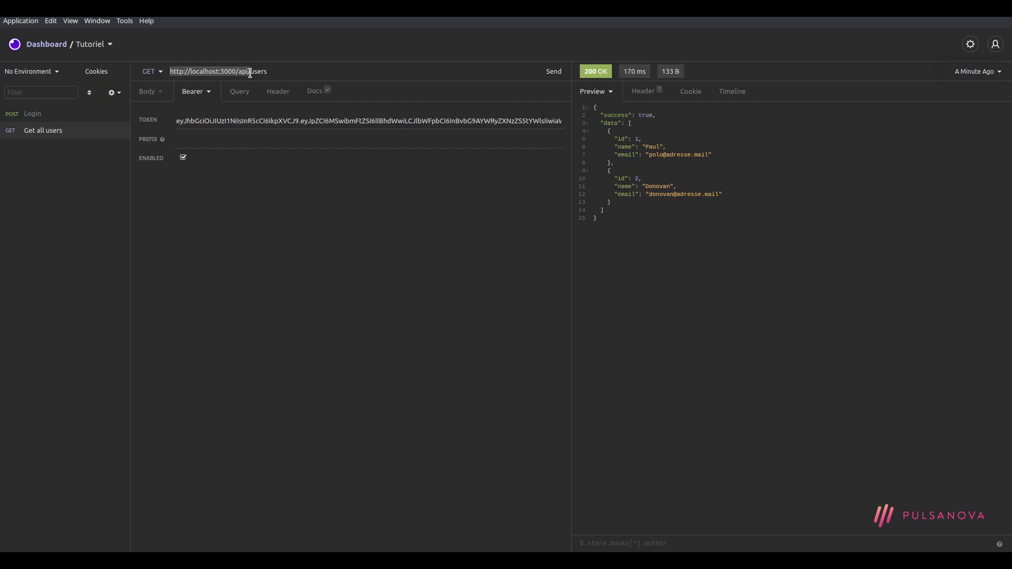
drag(172, 73, 255, 71)
click(198, 204)
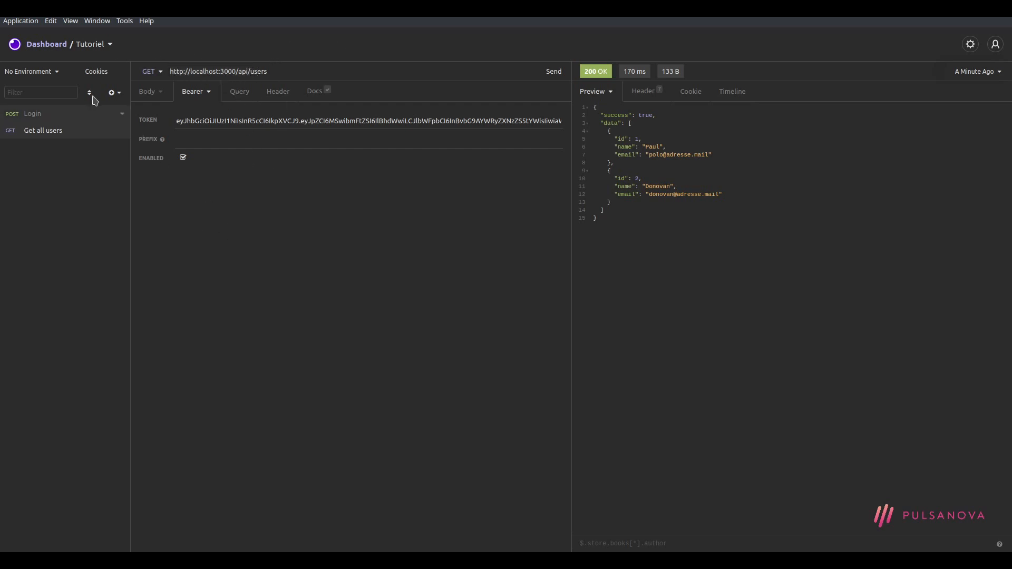
Open Manage Environments from the No Environment dropdown
click(58, 77)
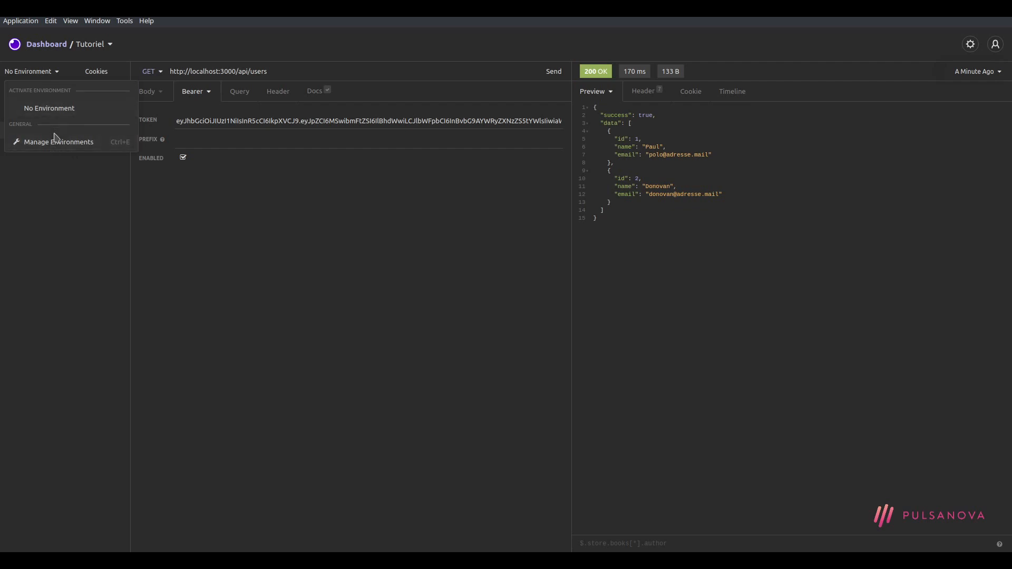
click(54, 142)
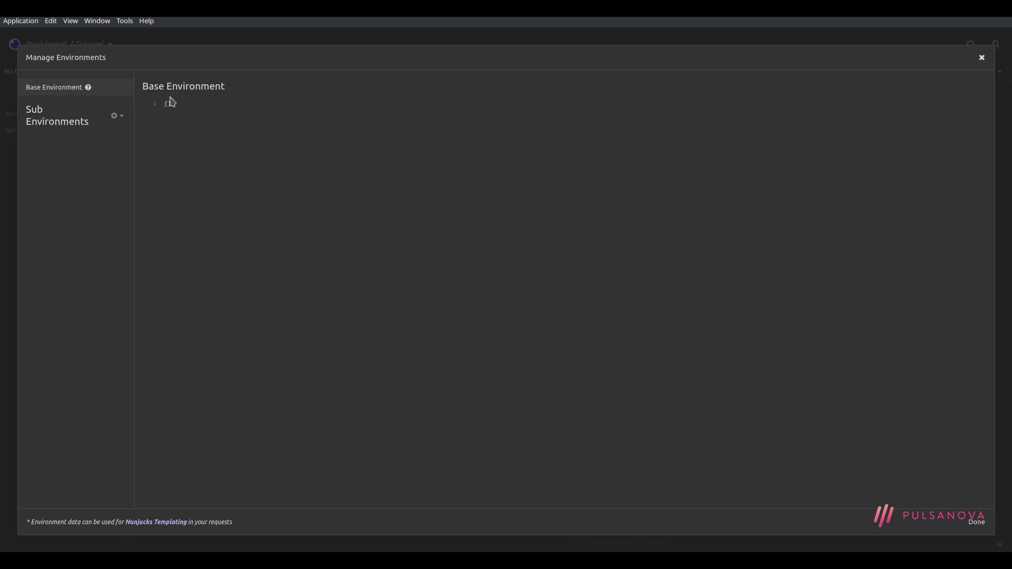
click(167, 103)
text(")
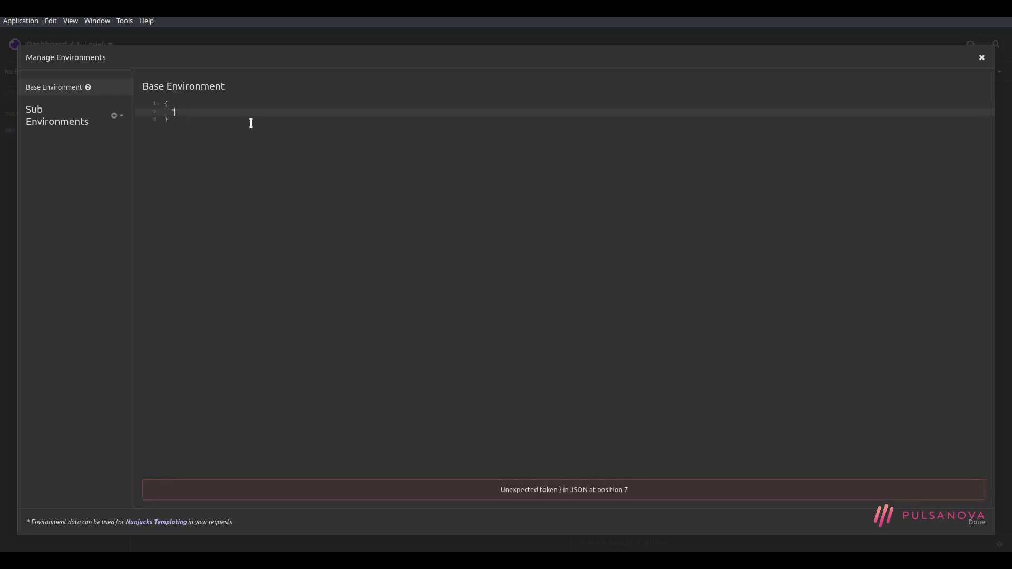
text(base)
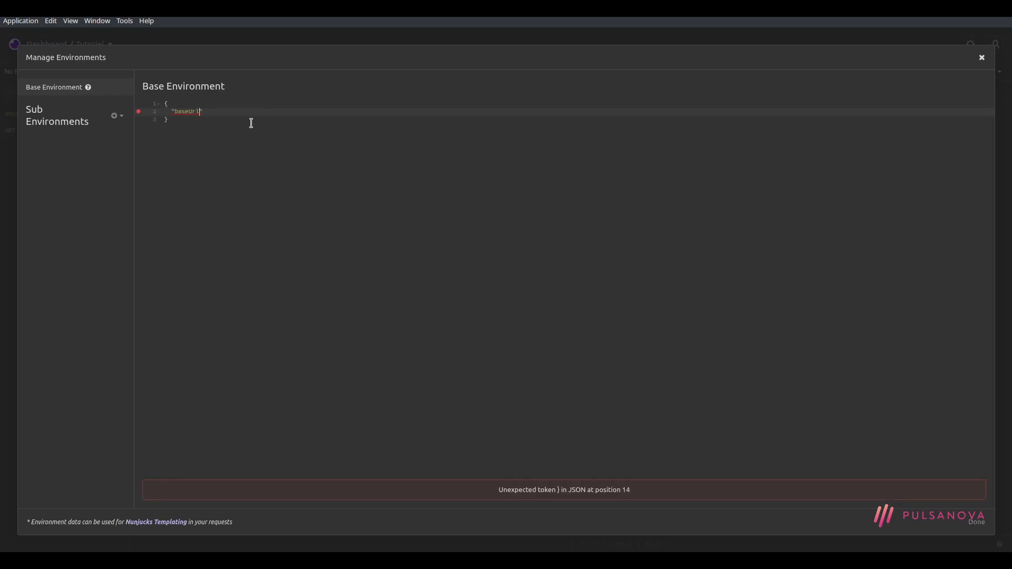
text(Url)
key(ctrl+BackSpace)
text(api)
key(BackSpace)
mouse_move(138, 112)
text(")
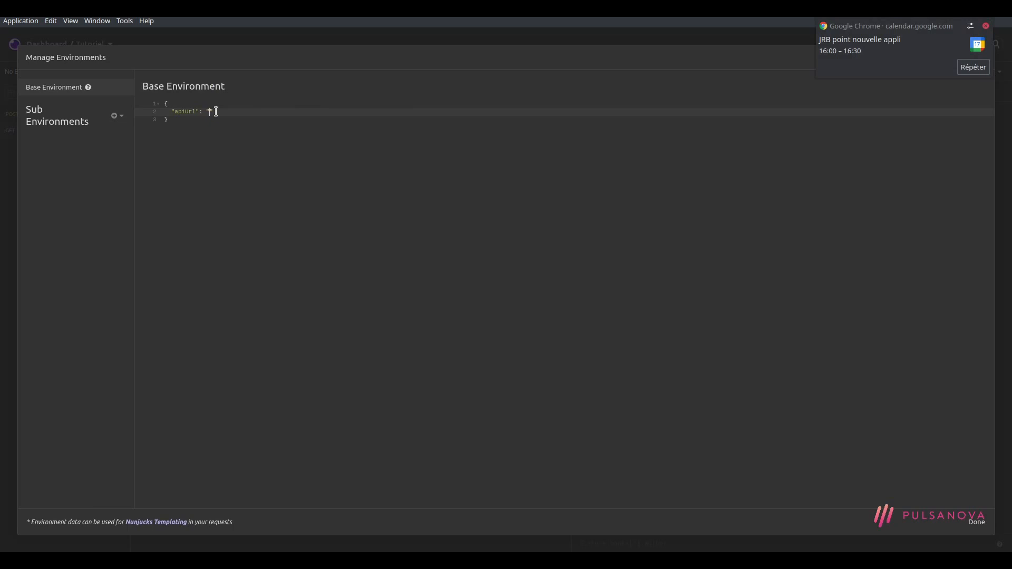
click(985, 26)
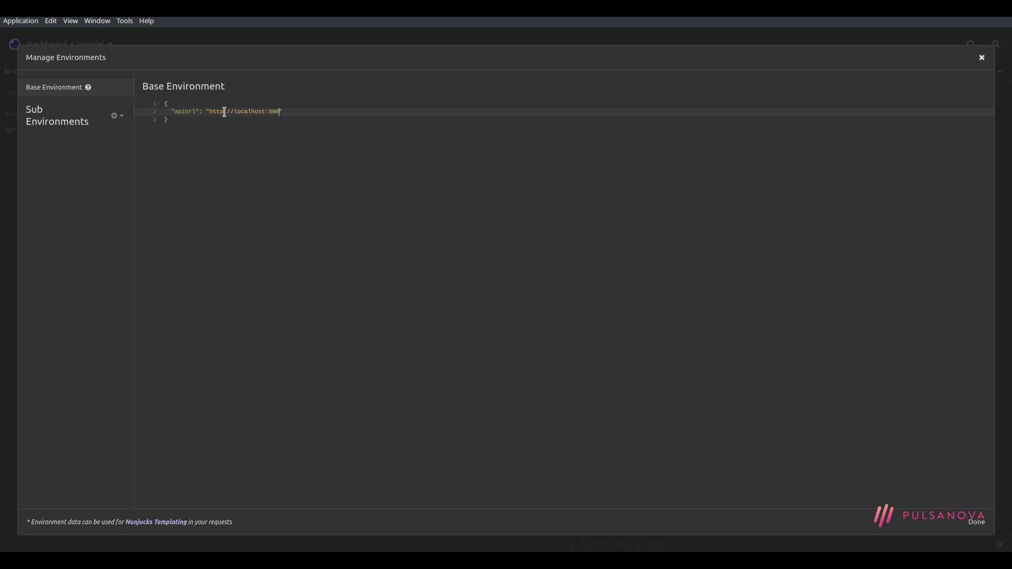
text(api/)
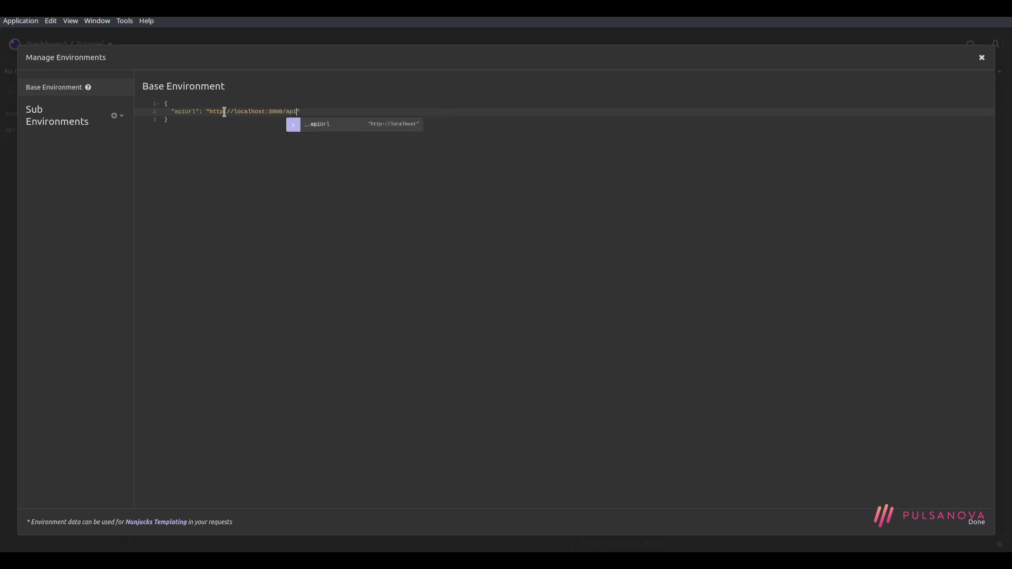
key(BackSpace)
click(350, 140)
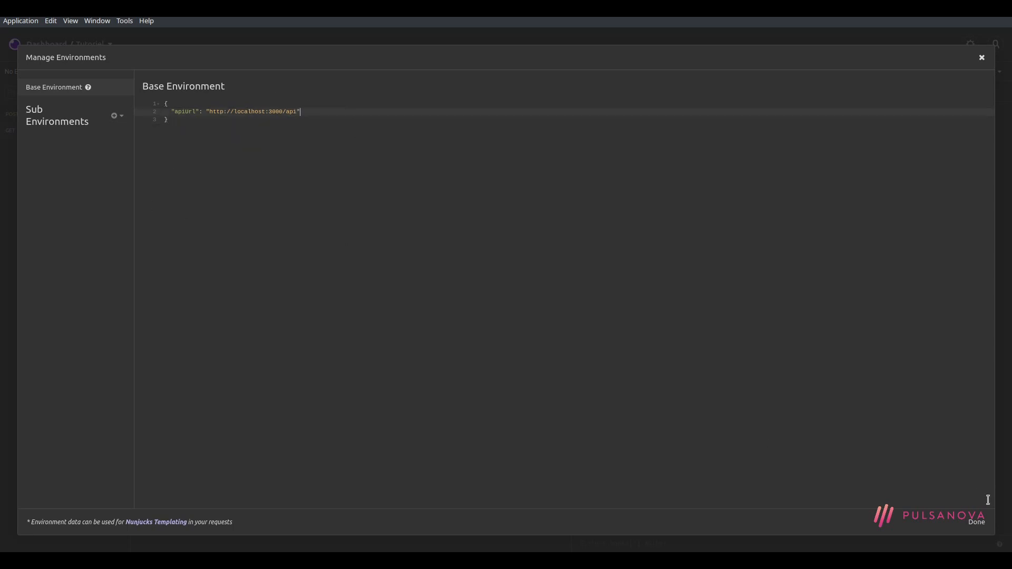
click(974, 522)
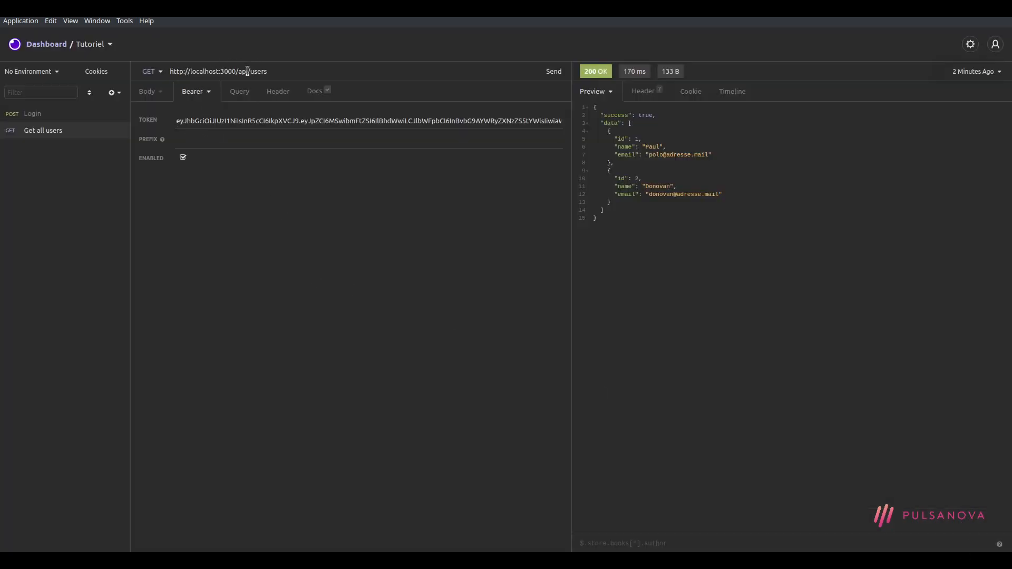
Replace the hard-coded base address with the _.apiUrl variable before /users and resend the request
drag(249, 71, 169, 72)
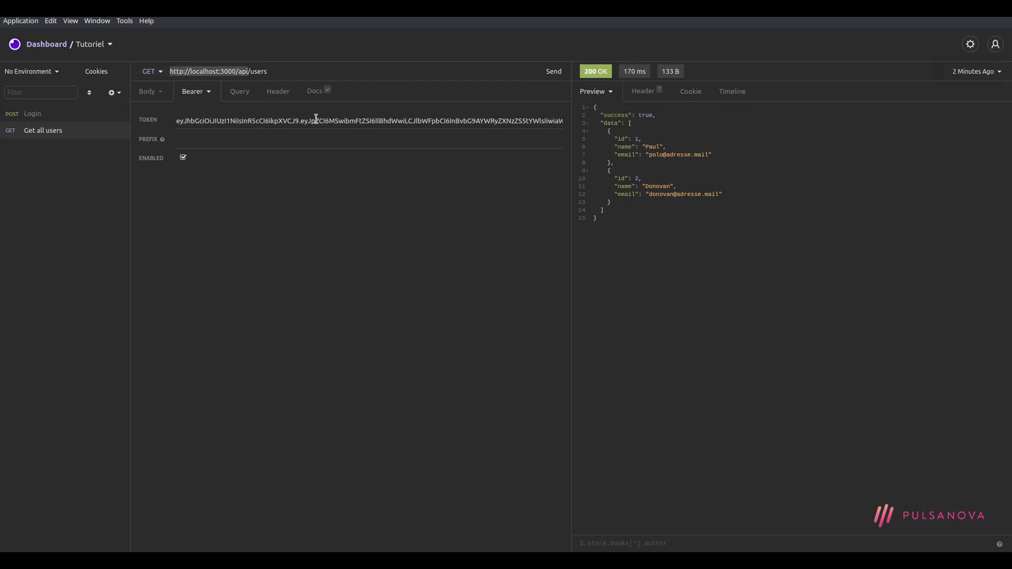
key(BackSpace)
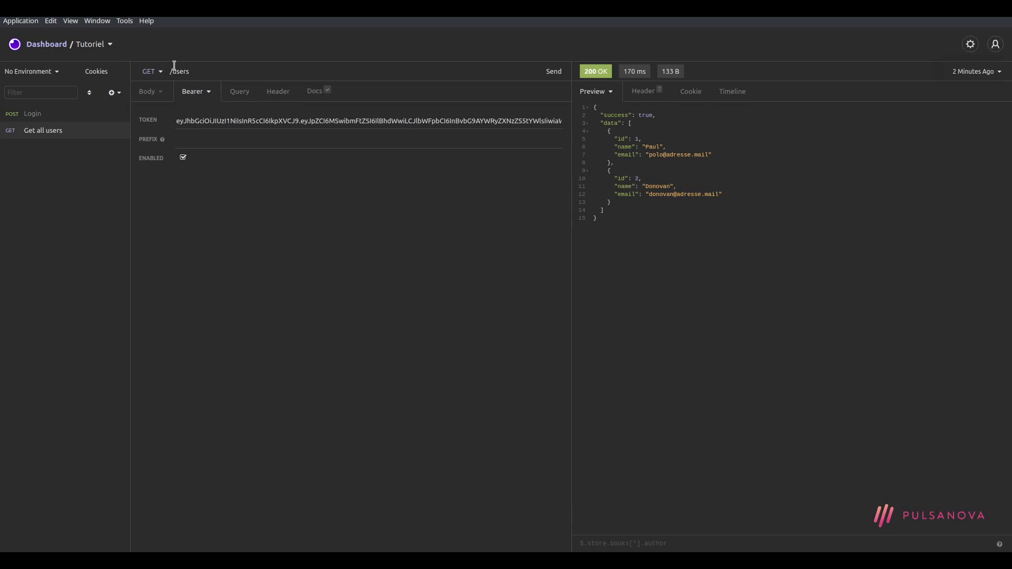
key(ctrl+space)
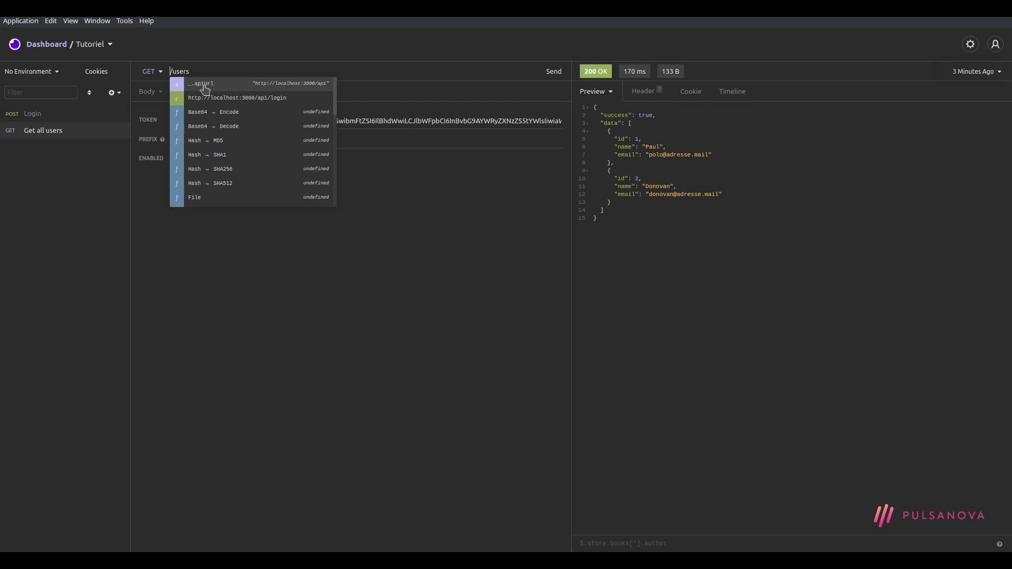
click(205, 85)
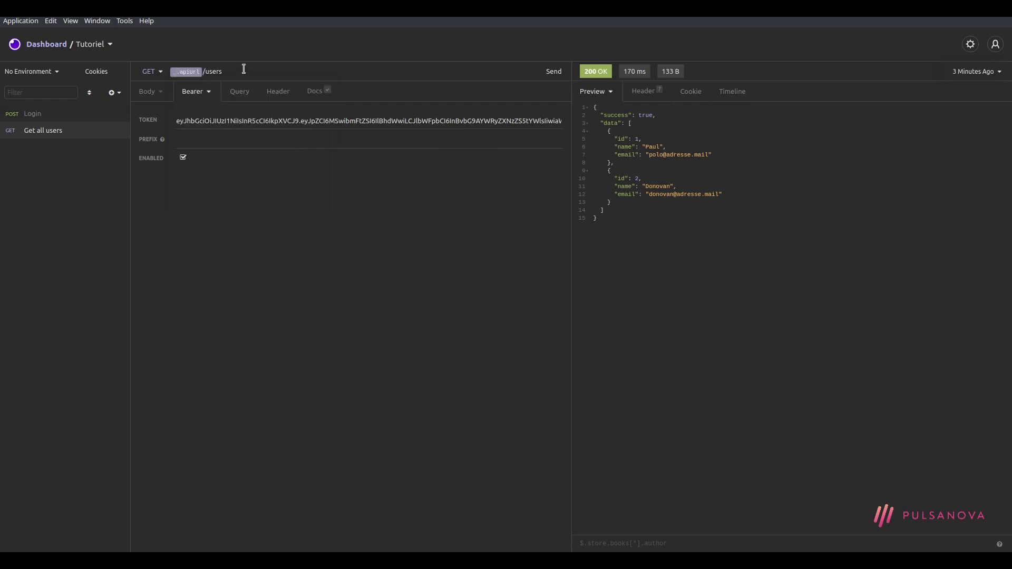
click(553, 72)
Replace the Login request's hard-coded base address with the apiUrl variable, keeping /login
click(49, 115)
drag(252, 71, 174, 72)
key(BackSpace)
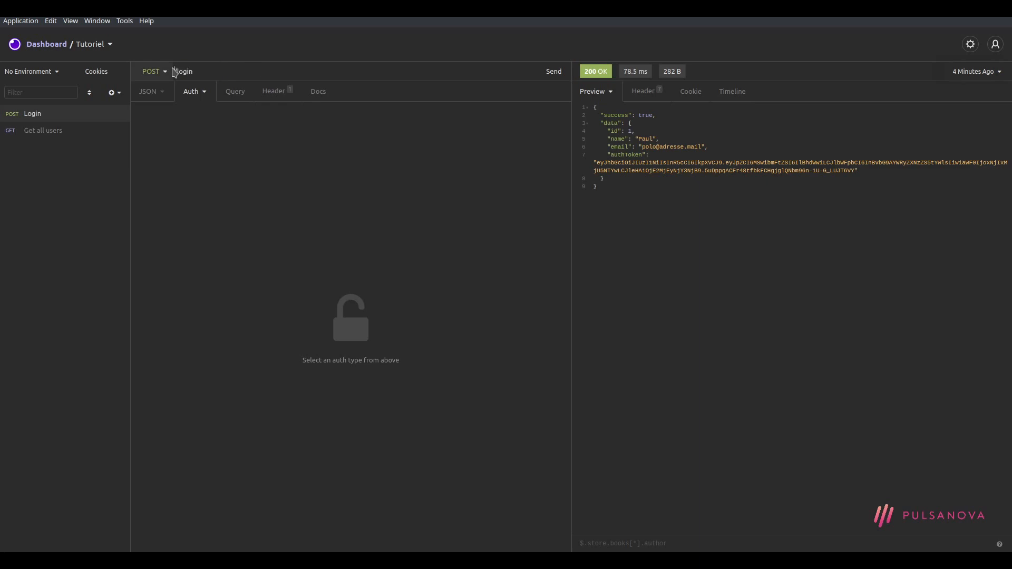
key(ctrl+space)
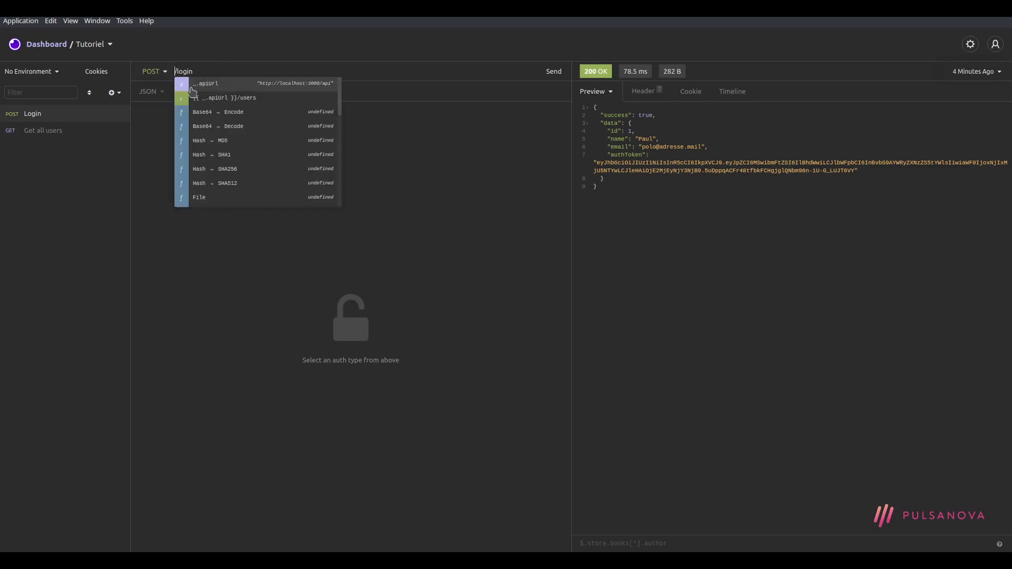
click(200, 86)
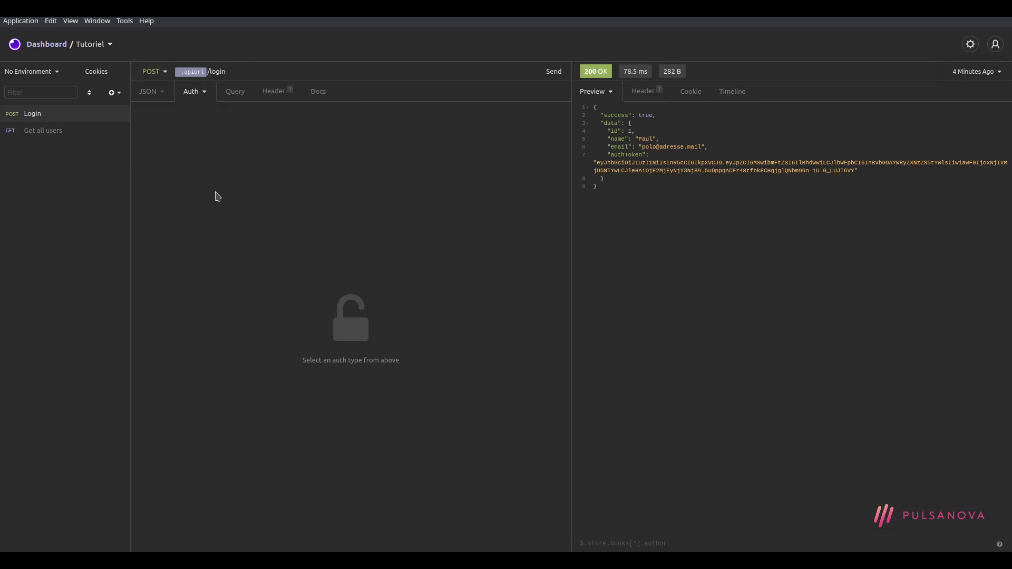
click(113, 94)
Create a new GET request named 'Get one user'
click(142, 116)
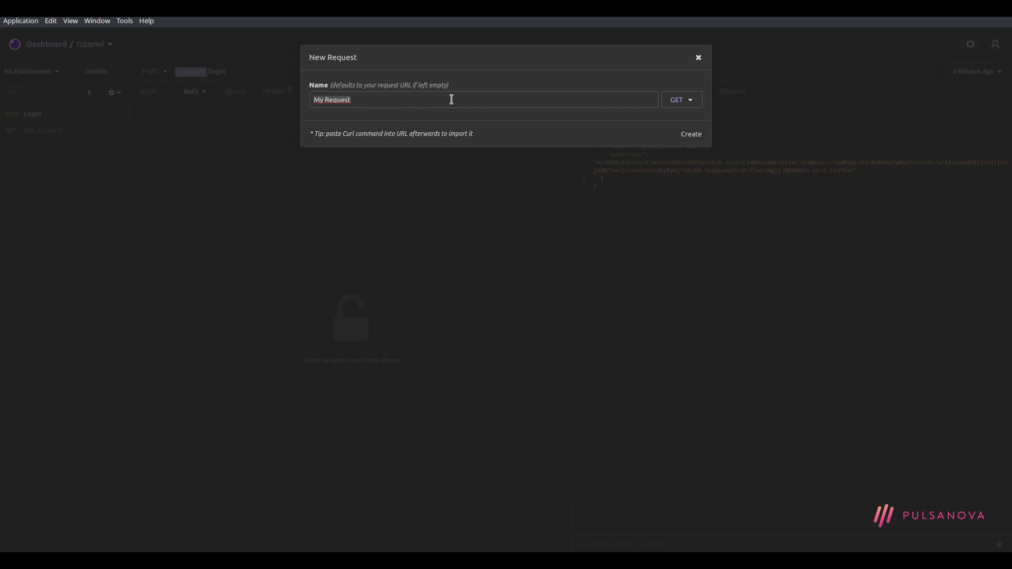
text(Get one user)
click(692, 135)
drag(73, 114, 84, 132)
Create a 'Users' folder and move Get one user and Get all users into it
right_click(64, 179)
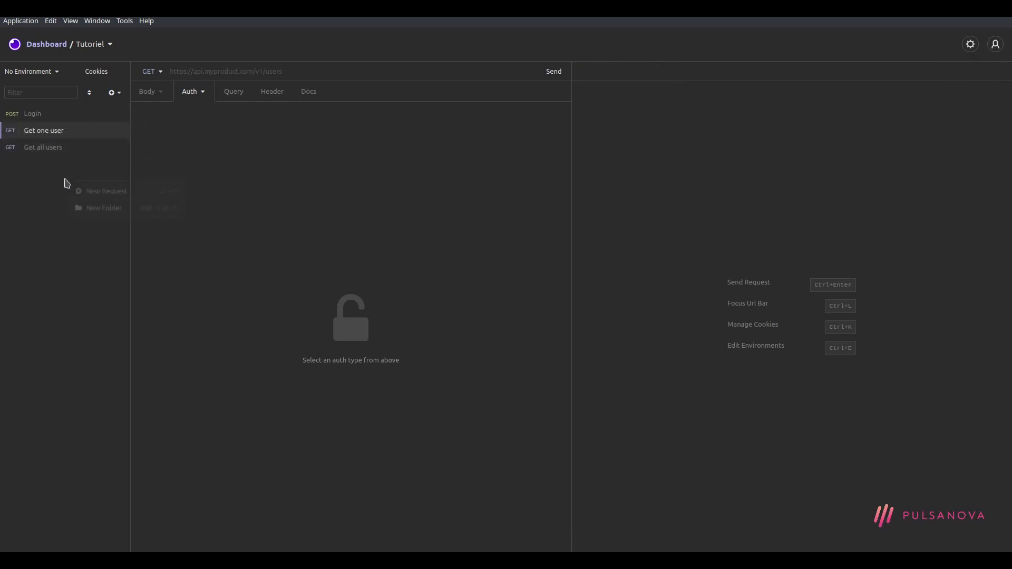
click(122, 208)
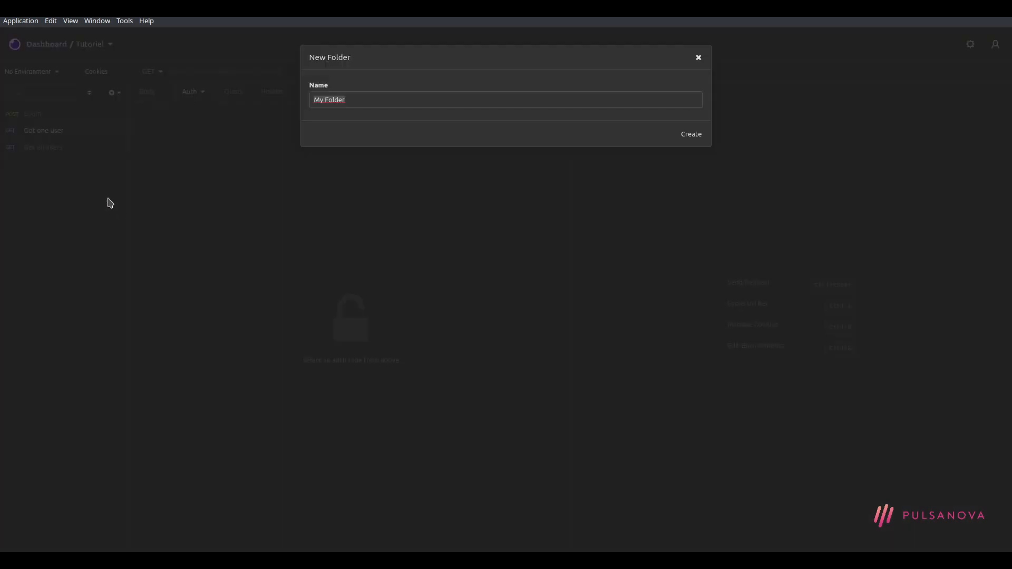
text(Users)
key(Return)
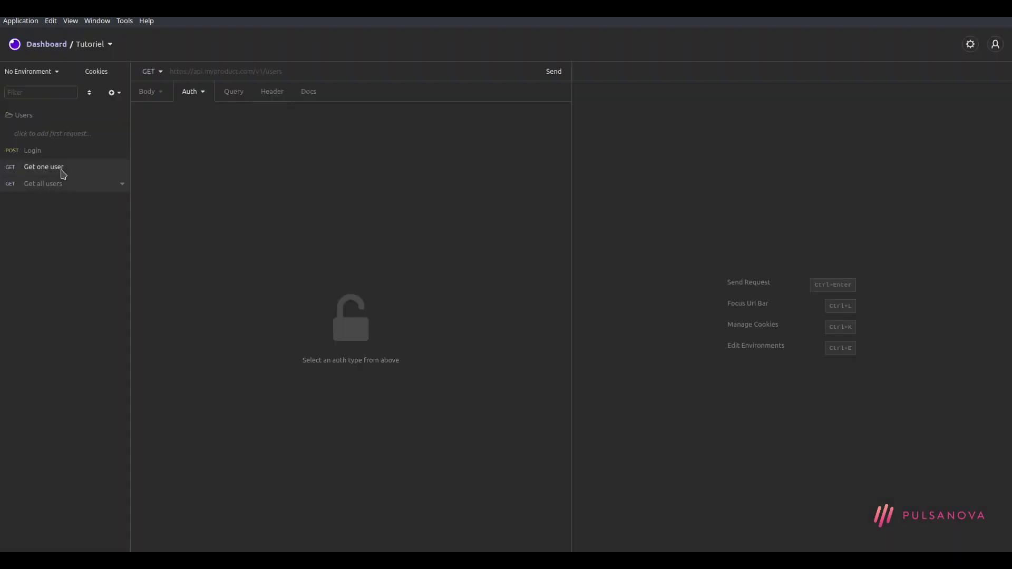
drag(60, 170, 74, 136)
click(61, 153)
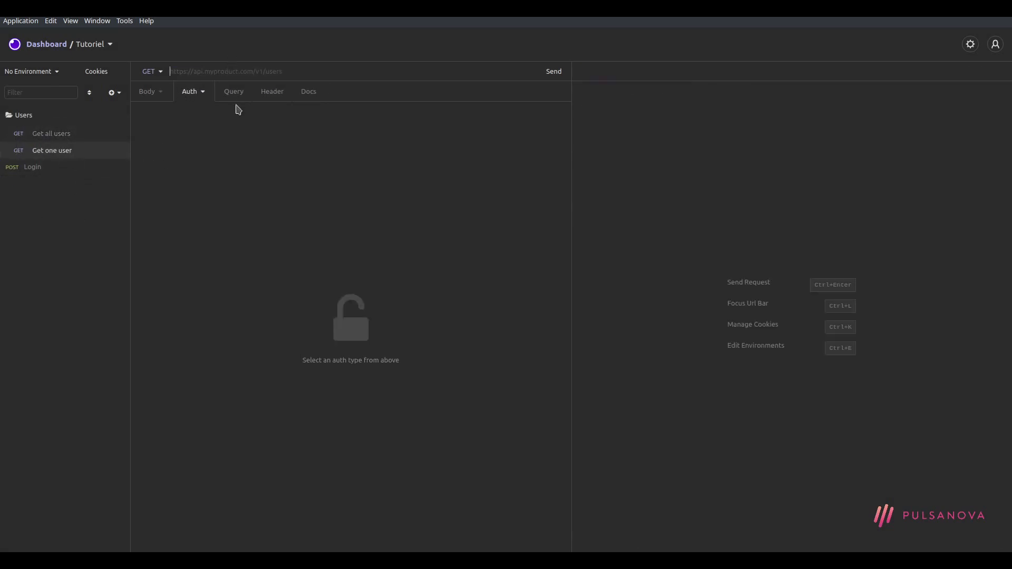
Set Get one user's URL to apiUrl plus /users/1 and send it, getting 401 Unauthorized
key(ctrl+space)
key(Return)
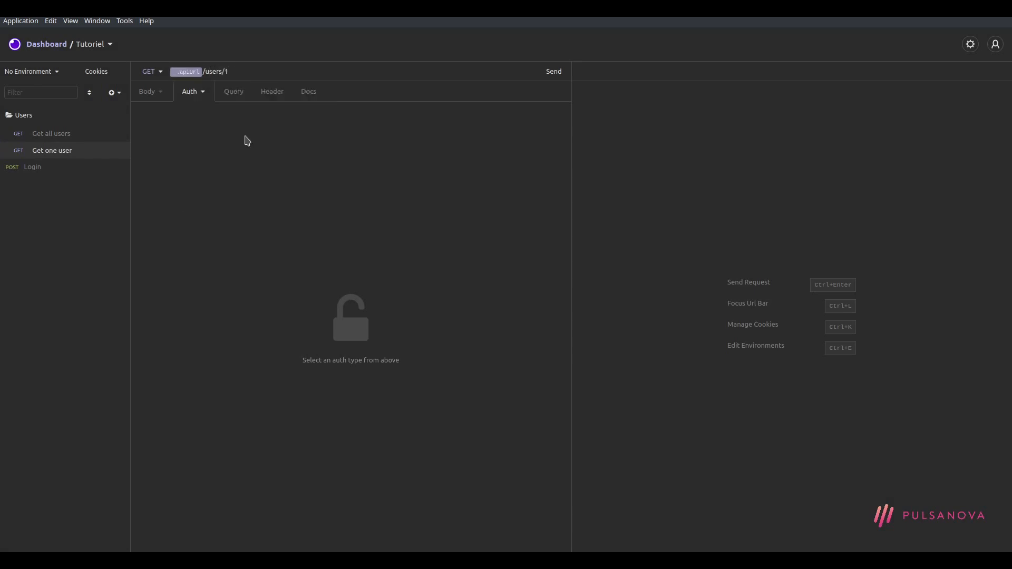
click(554, 71)
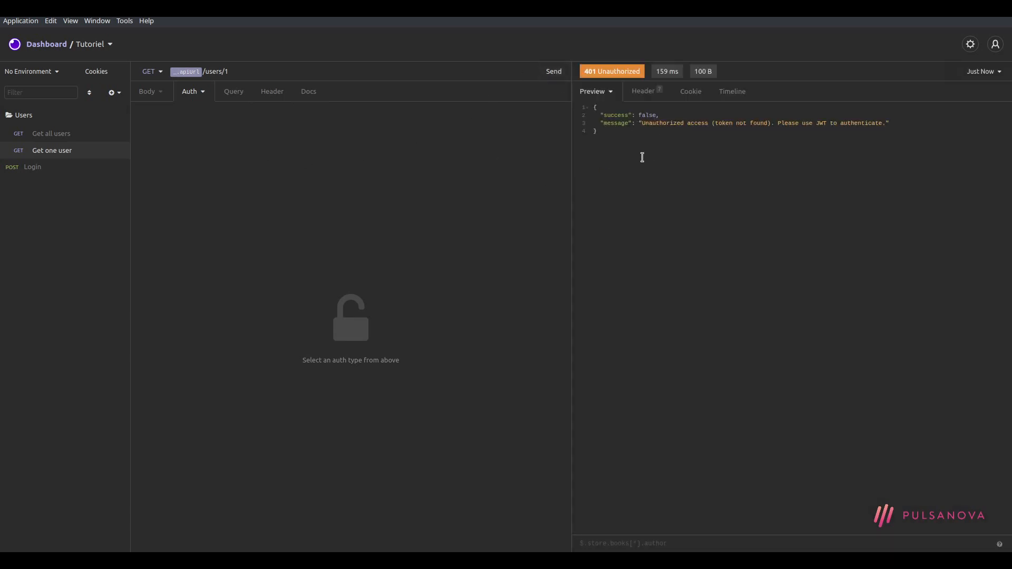
click(202, 91)
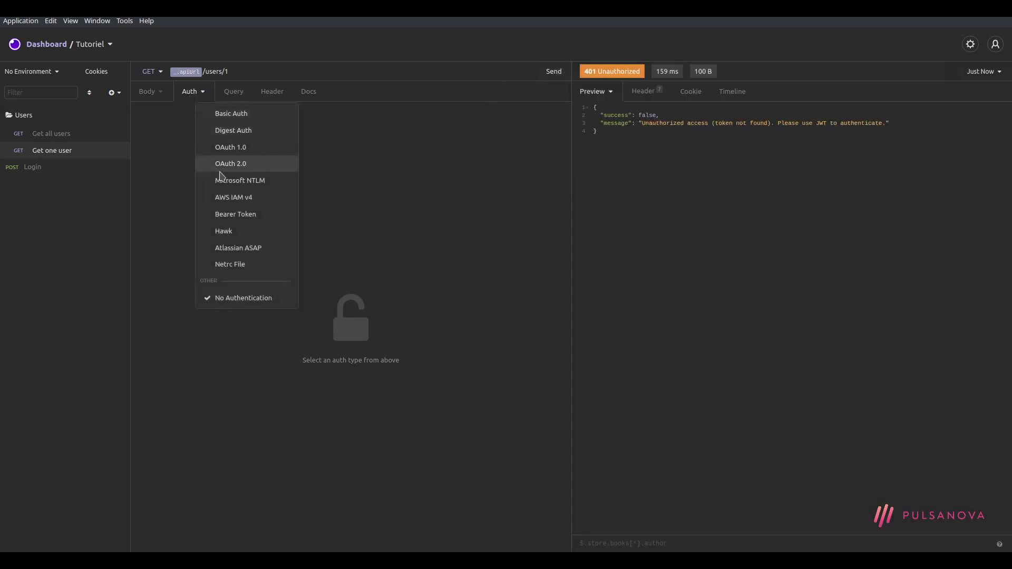
Give Get one user Bearer Token auth using the Login response's authToken JWT, and resend for 200 OK
click(261, 214)
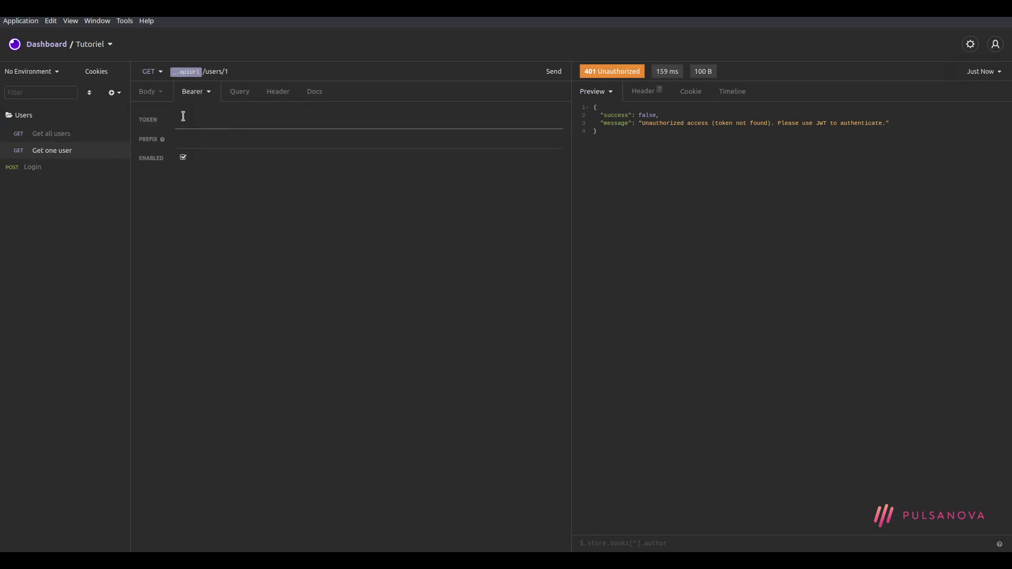
click(48, 167)
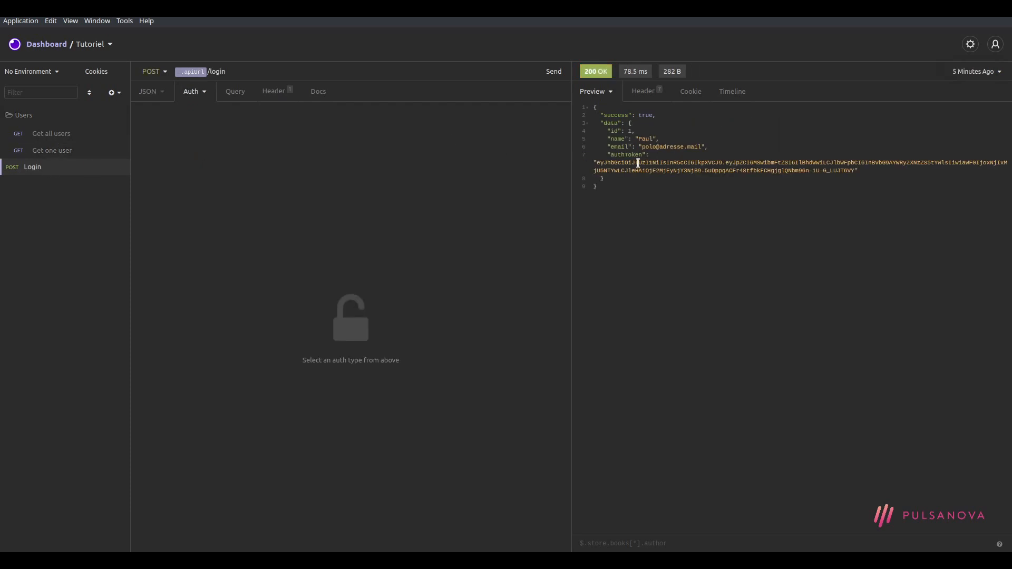
drag(601, 164, 854, 170)
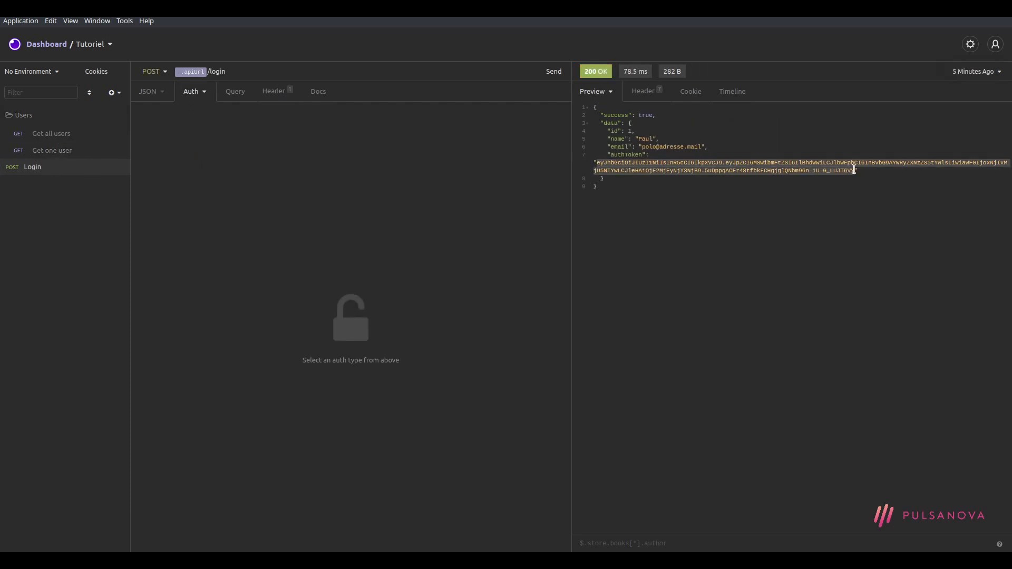
click(51, 152)
click(201, 120)
key(ctrl+v)
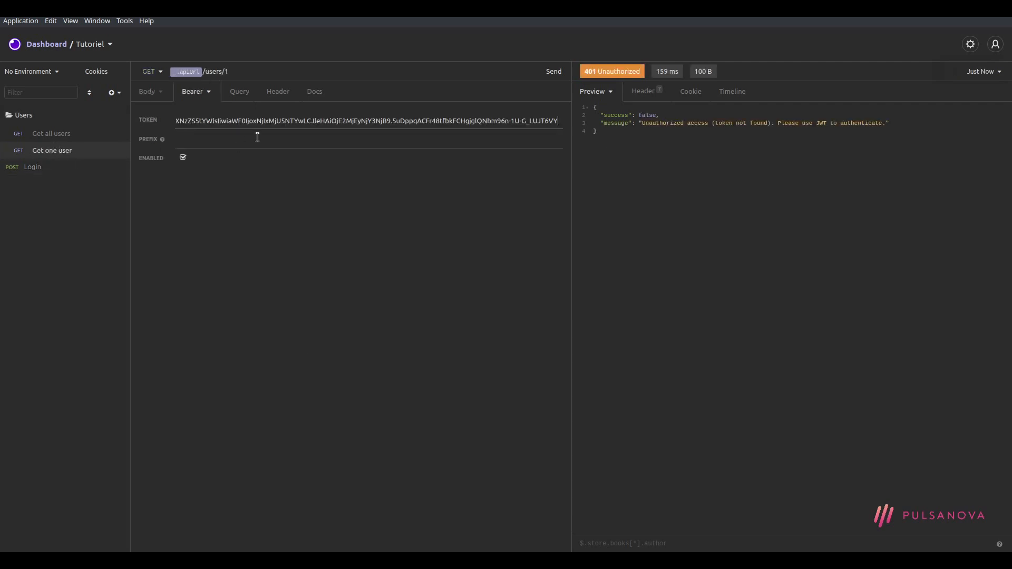
click(558, 71)
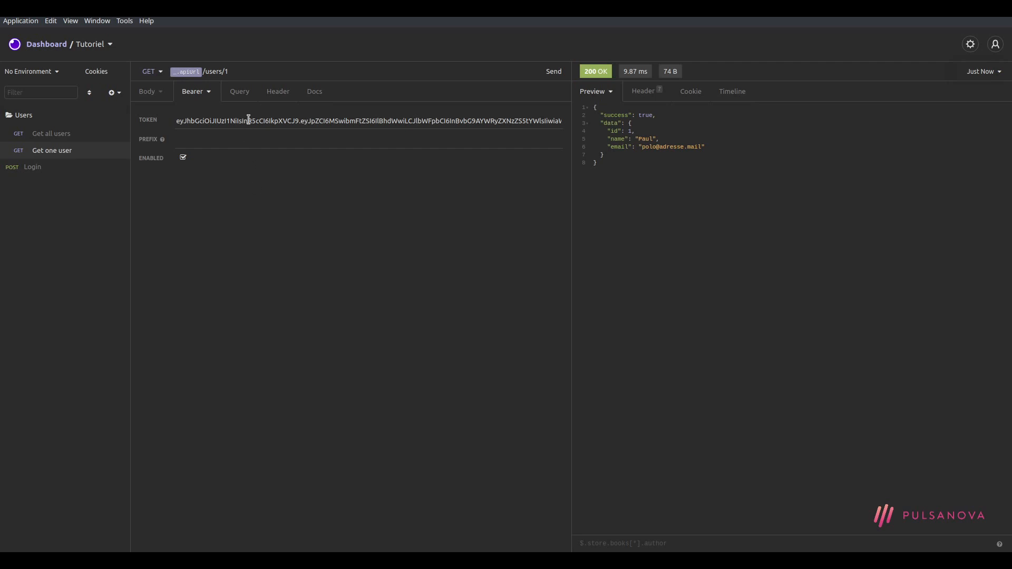
double_click(248, 121)
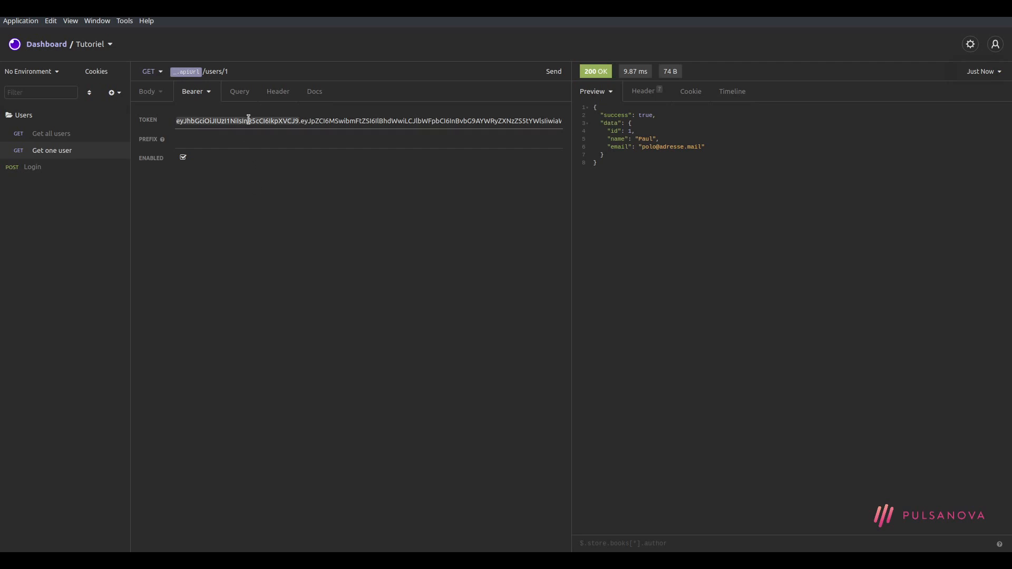
key(End)
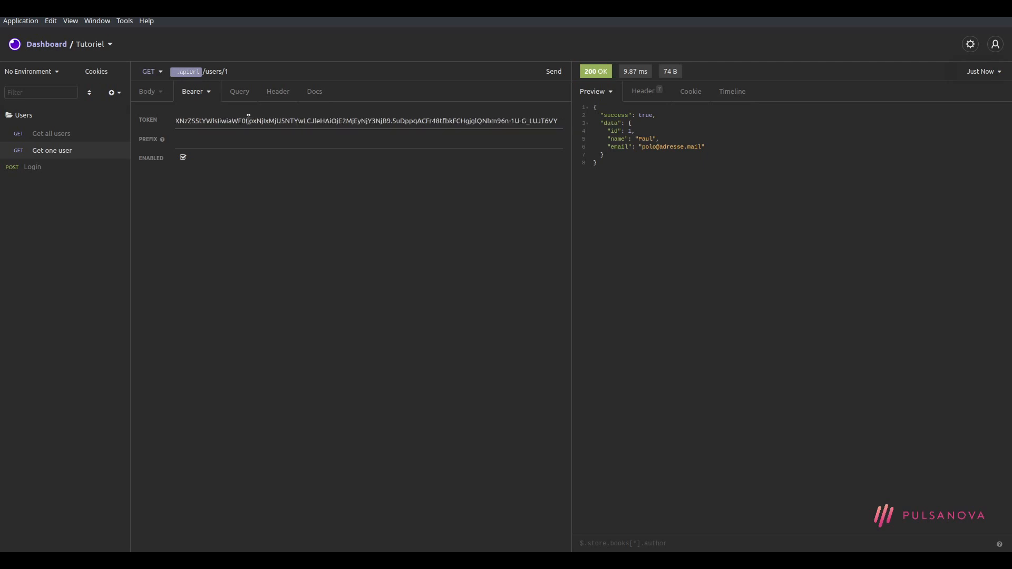
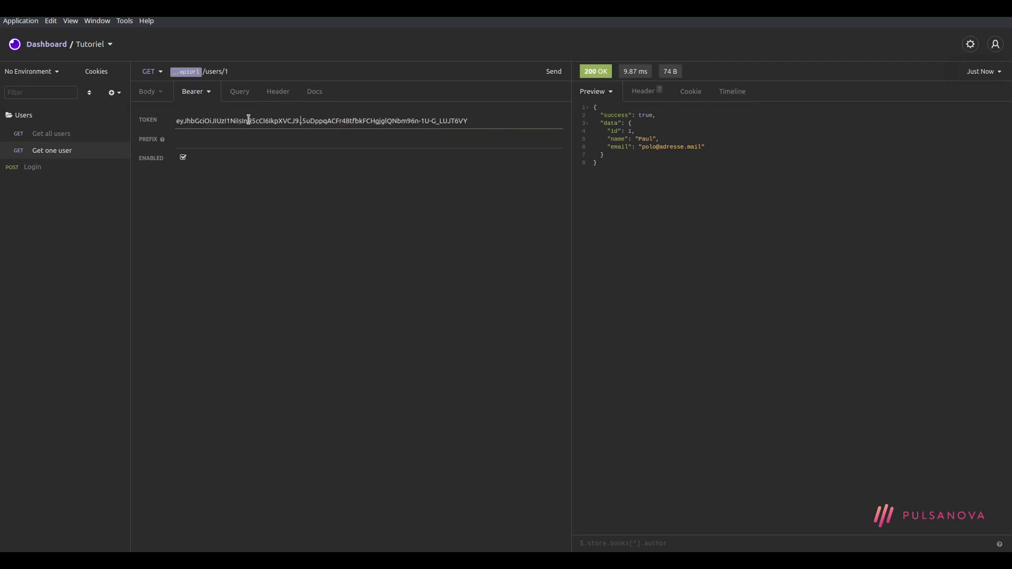
Clear the hard-coded bearer token from Get one user's TOKEN field
key(shift+End)
key(BackSpace)
key(shift+Home)
key(BackSpace)
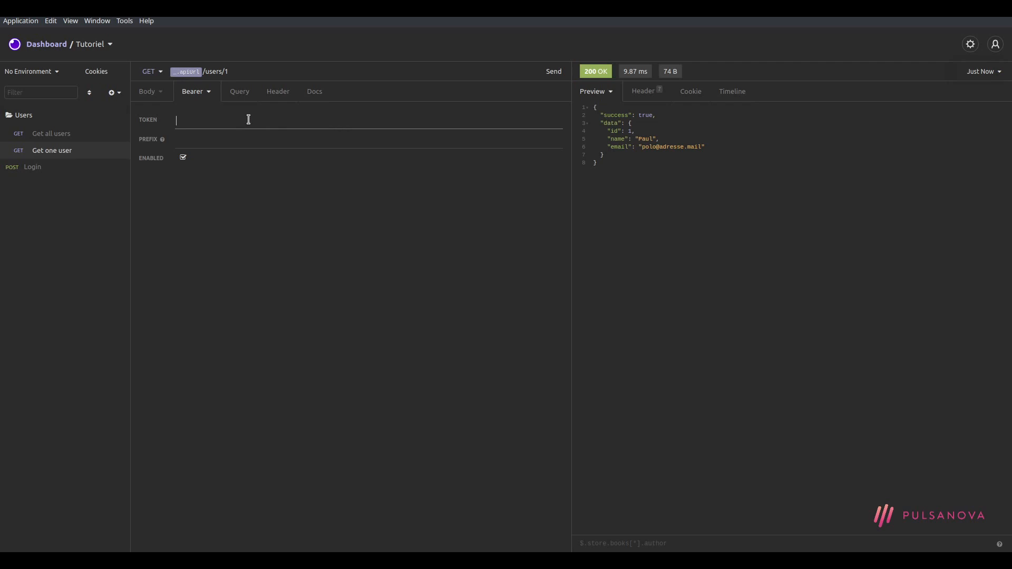
Insert a Response → Body Attribute tag as the token and open its Edit Tag settings
key(ctrl+space)
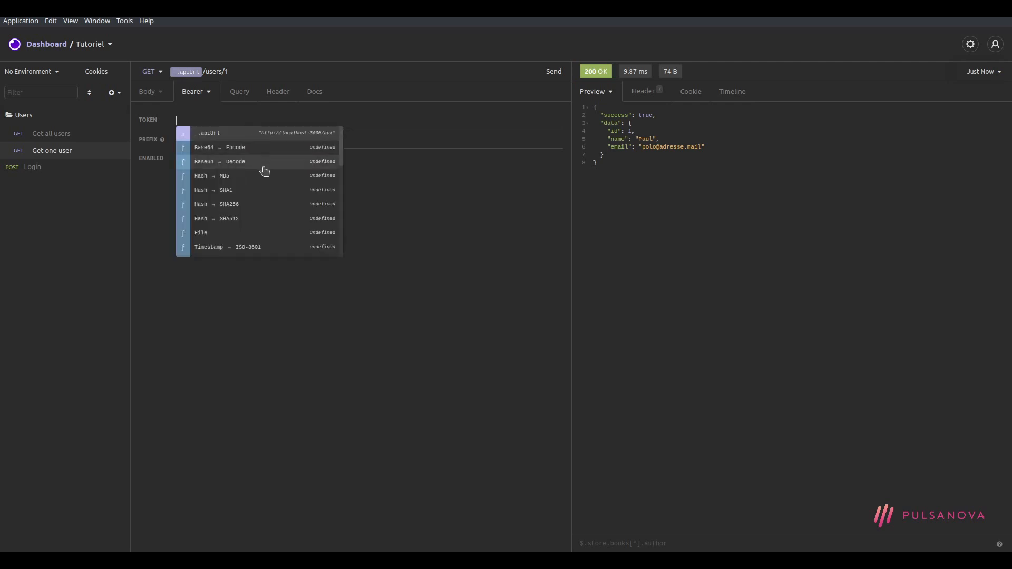
scroll(264, 174, down, 5)
scroll(266, 149, down, 4)
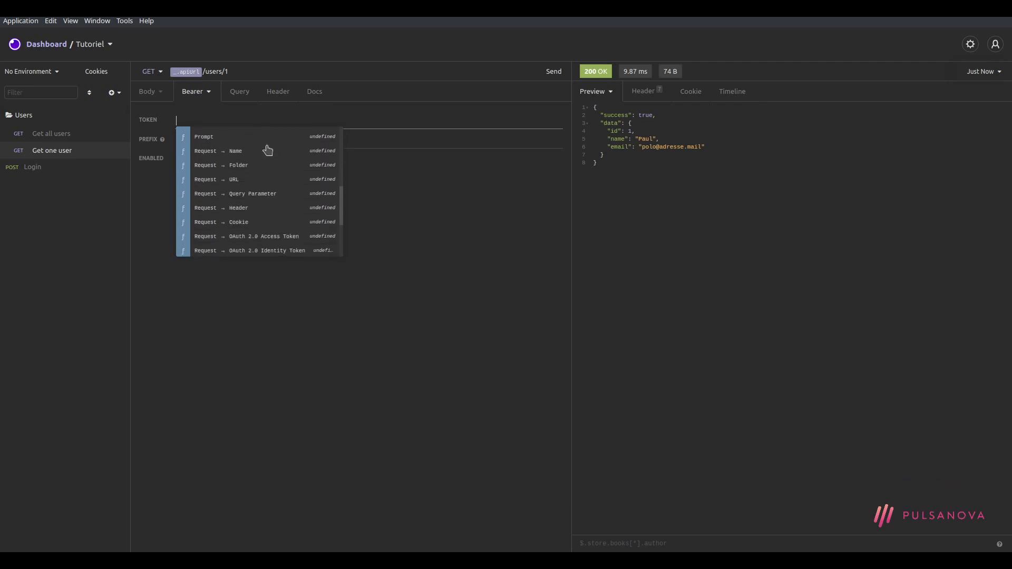
scroll(289, 174, down, 5)
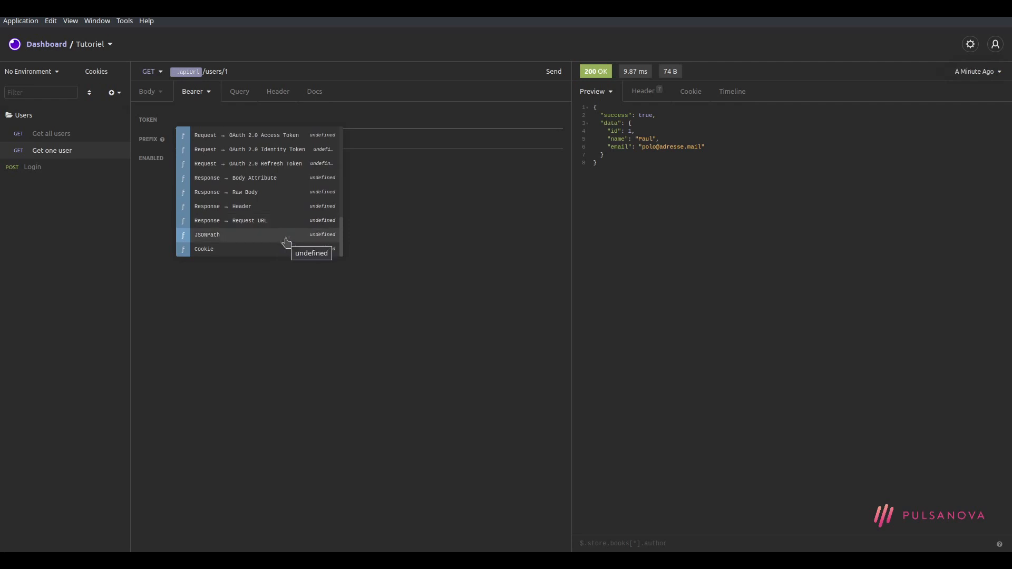
scroll(287, 243, up, 3)
scroll(289, 243, down, 3)
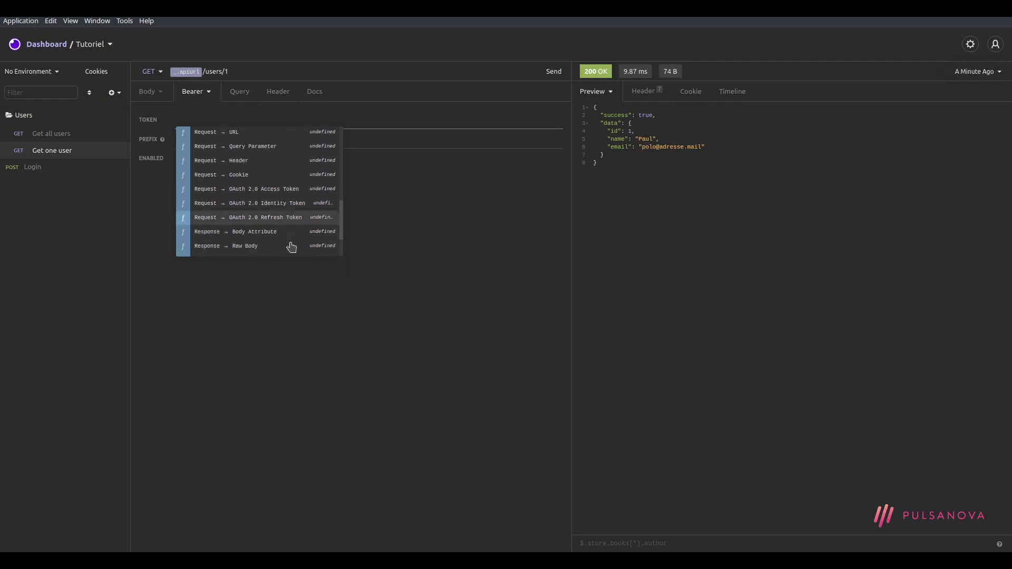
scroll(287, 216, up, 3)
scroll(289, 235, down, 3)
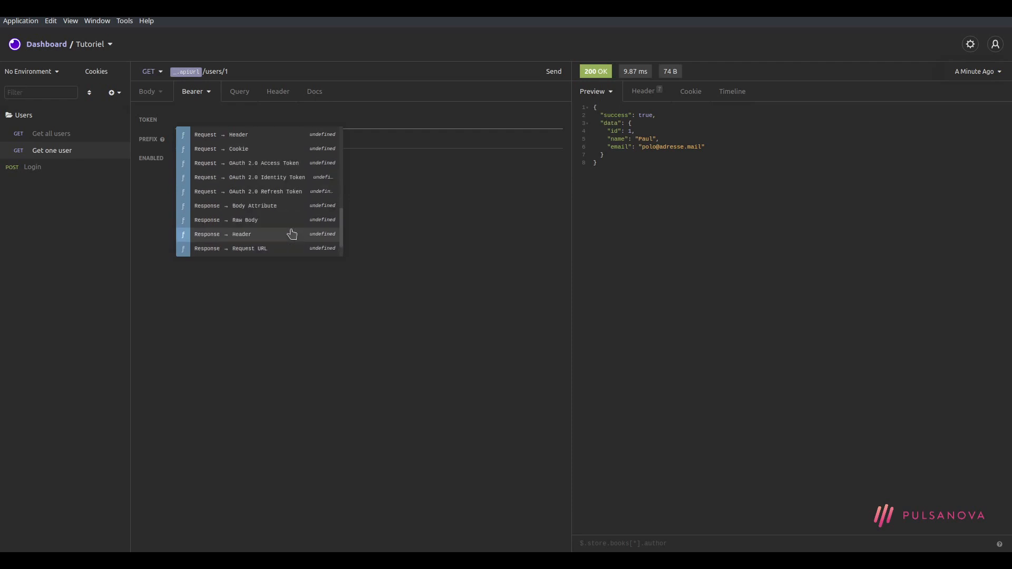
click(278, 210)
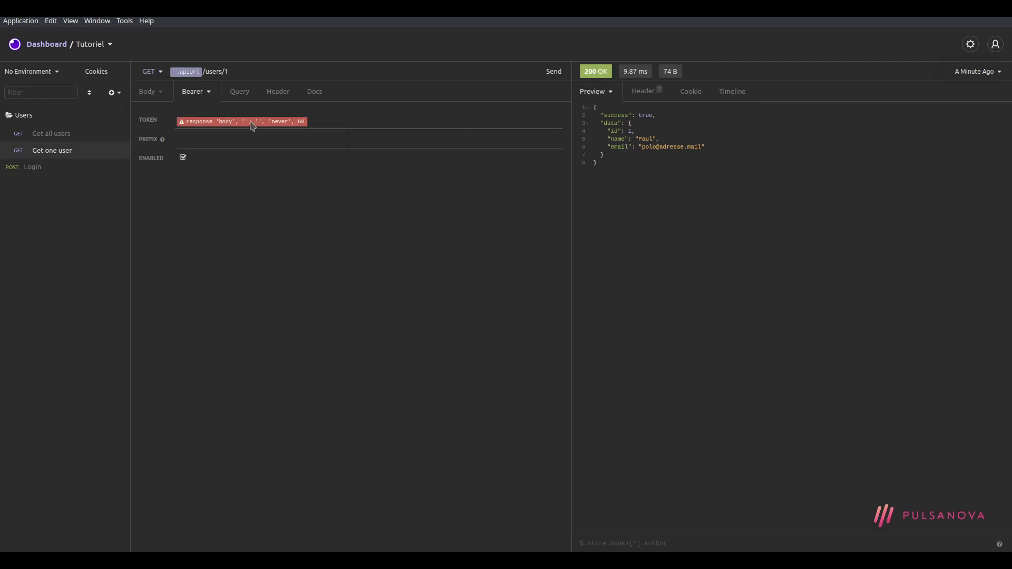
click(253, 122)
key(Escape)
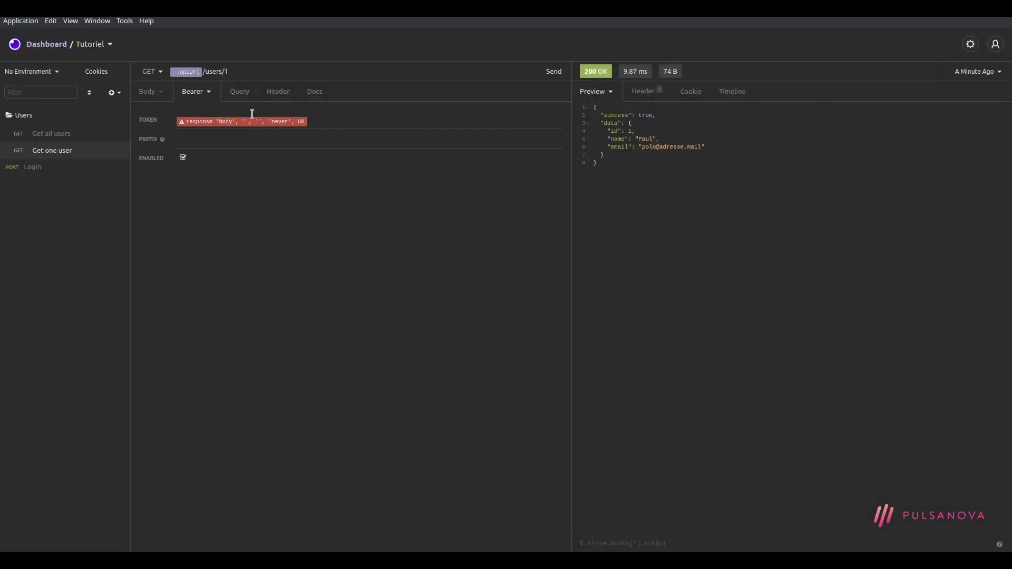
click(251, 123)
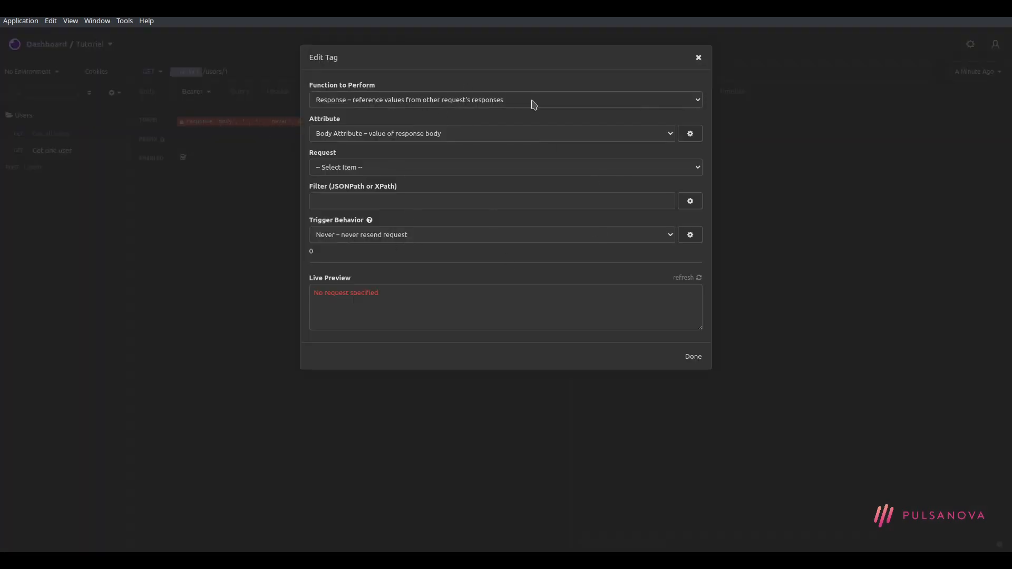
Keep Function 'Response' and Attribute 'Body Attribute', and set the Request to POST Login
click(566, 104)
click(525, 99)
click(524, 99)
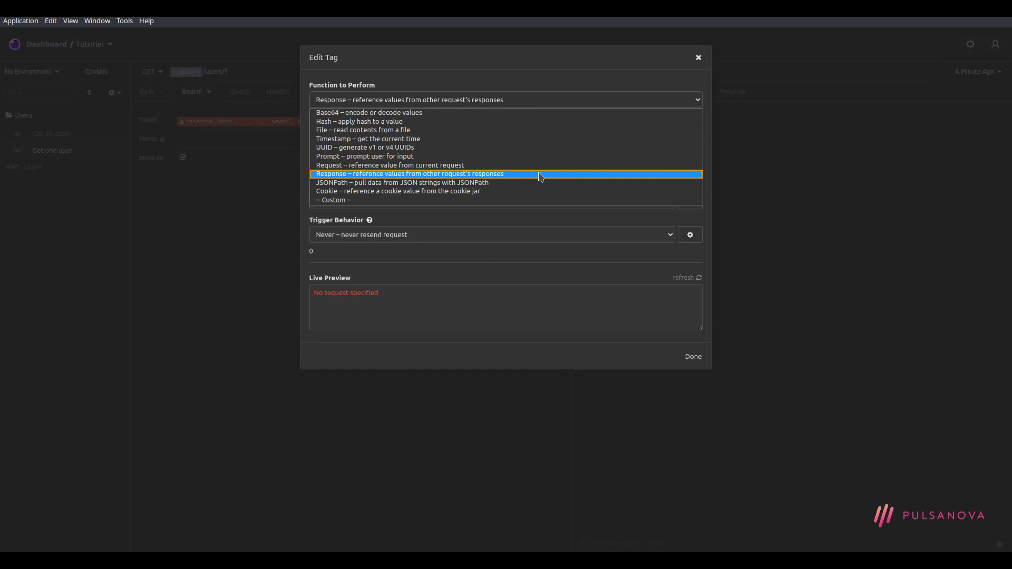
click(428, 99)
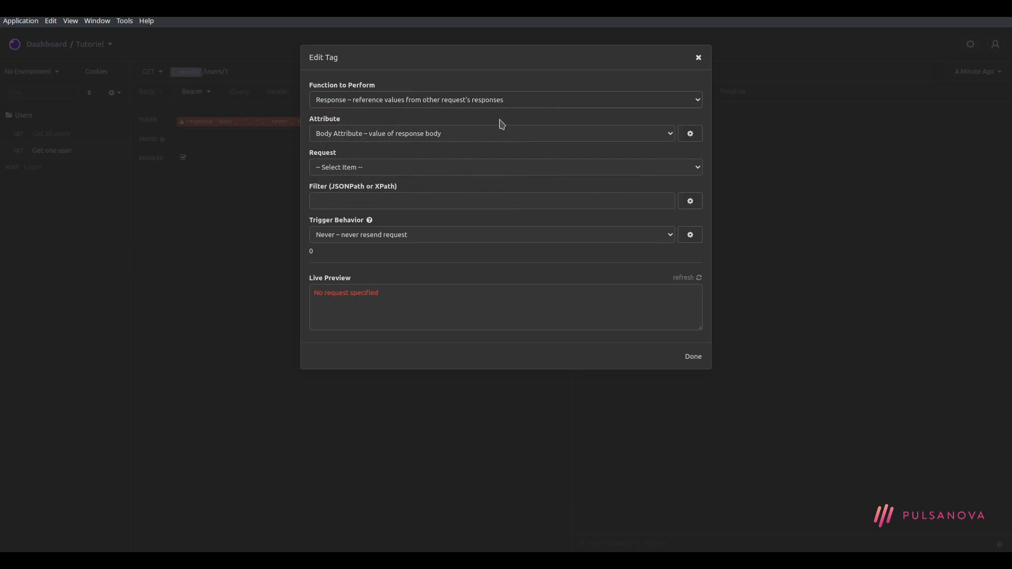
click(477, 134)
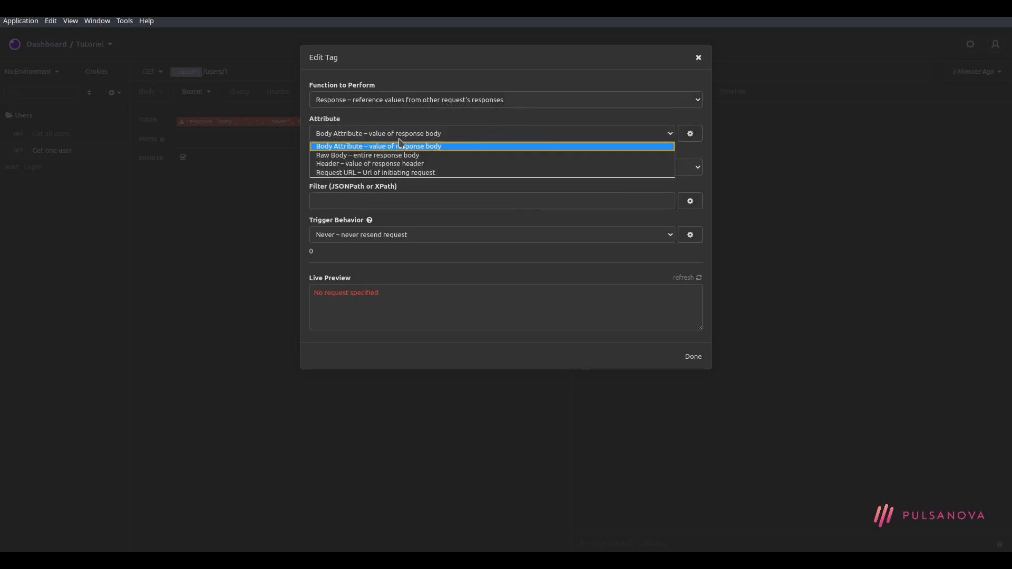
click(428, 148)
click(423, 169)
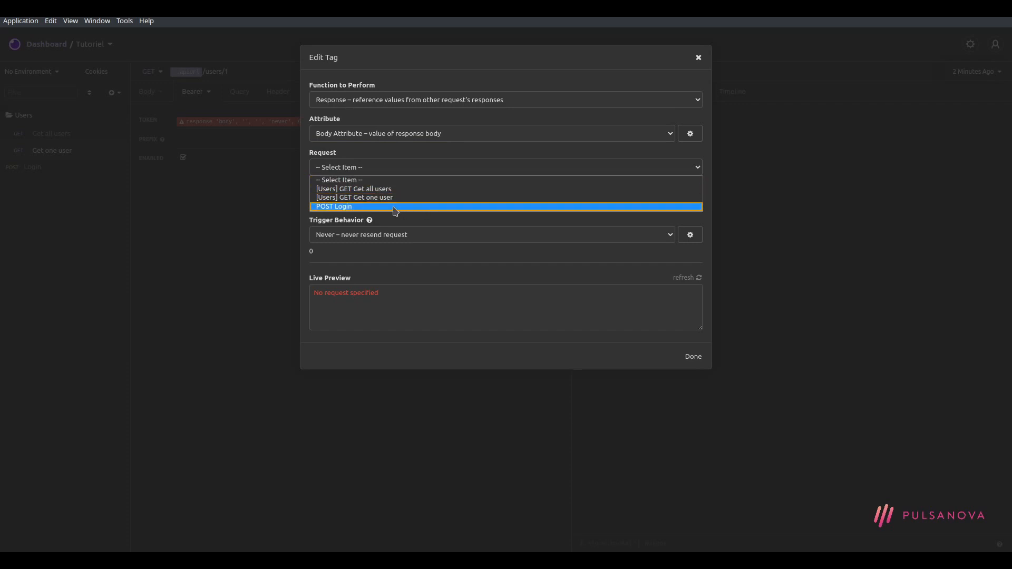
click(395, 207)
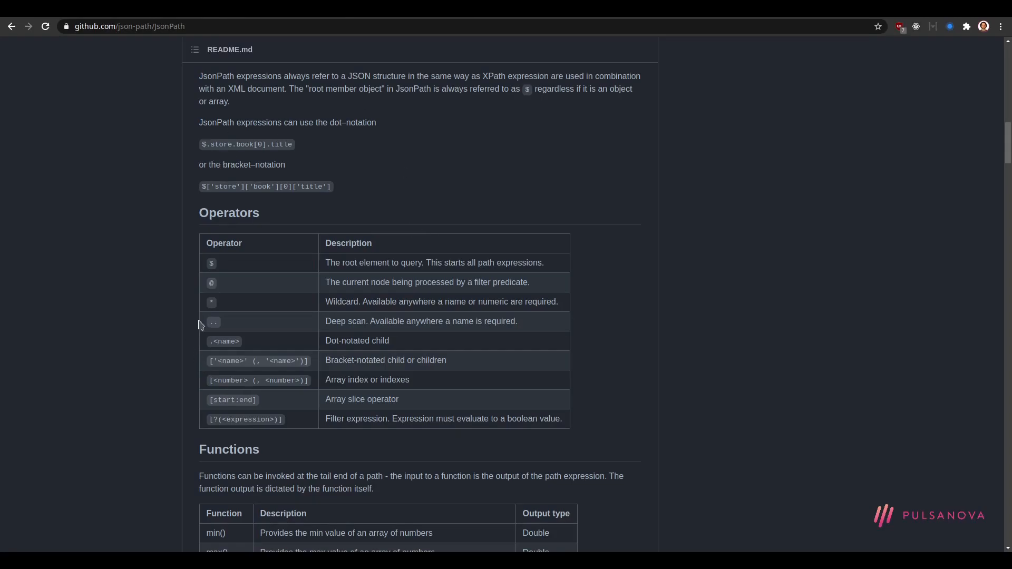
Look over the example JSONPath expression in the JsonPath docs, then return to Insomnia
drag(204, 143, 295, 145)
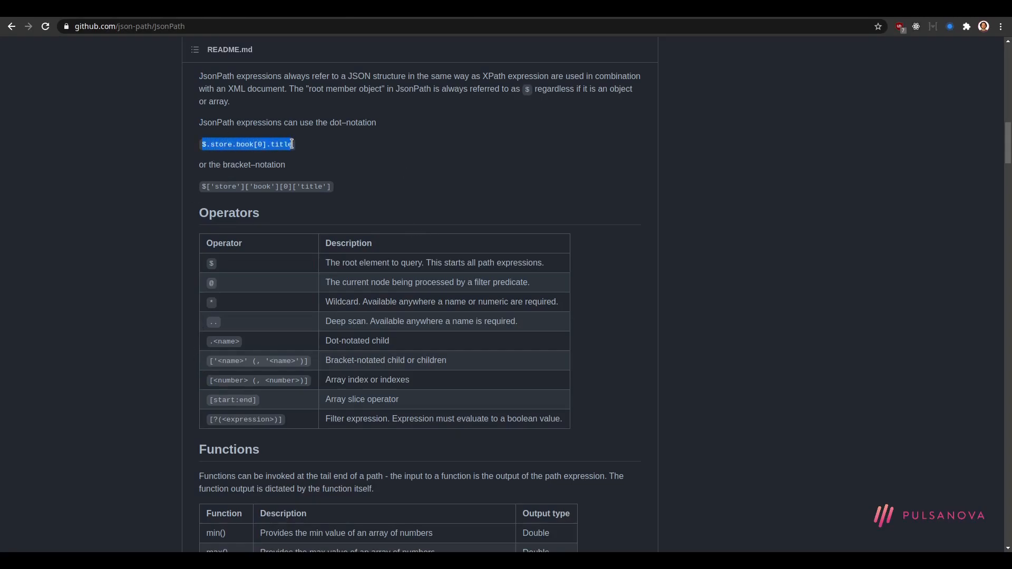
click(301, 153)
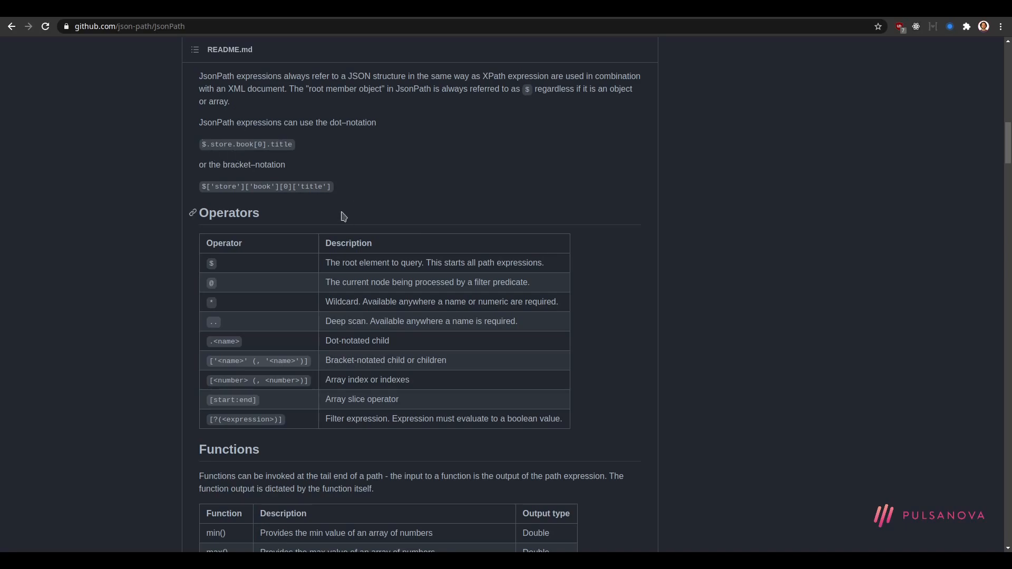
key(ctrl+alt+Up)
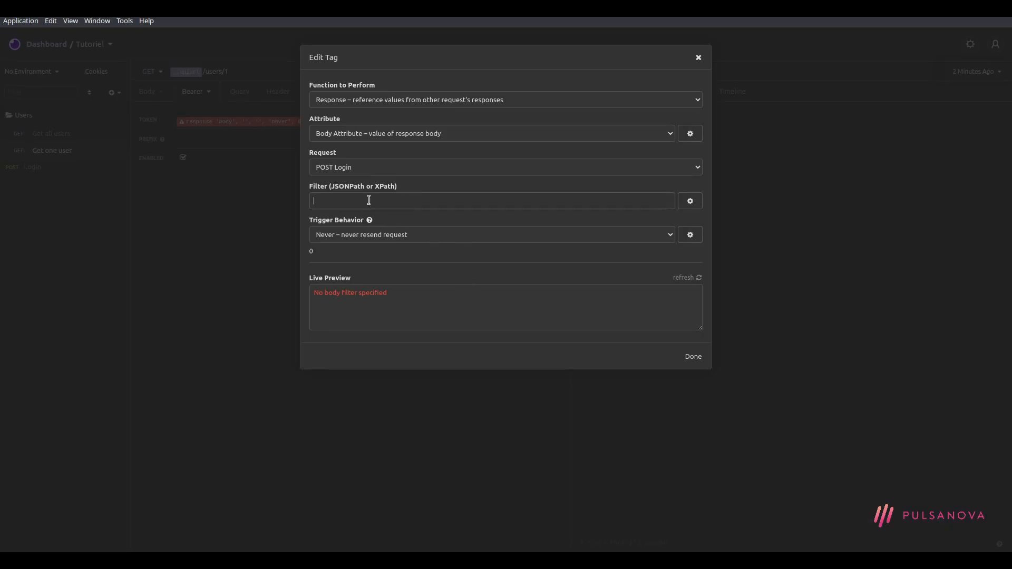
Confirm the tag settings and view the POST Login response
click(693, 356)
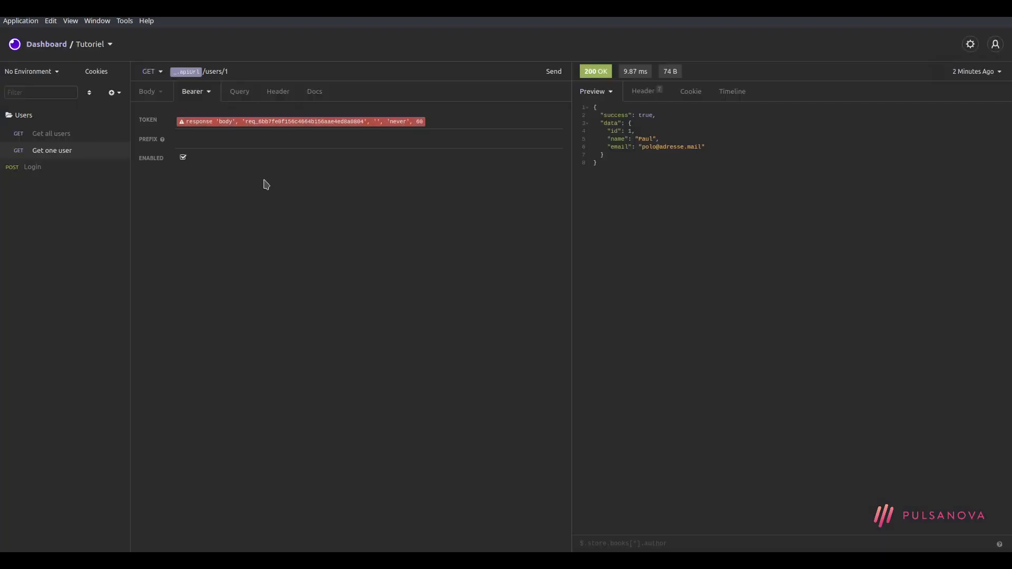
click(41, 167)
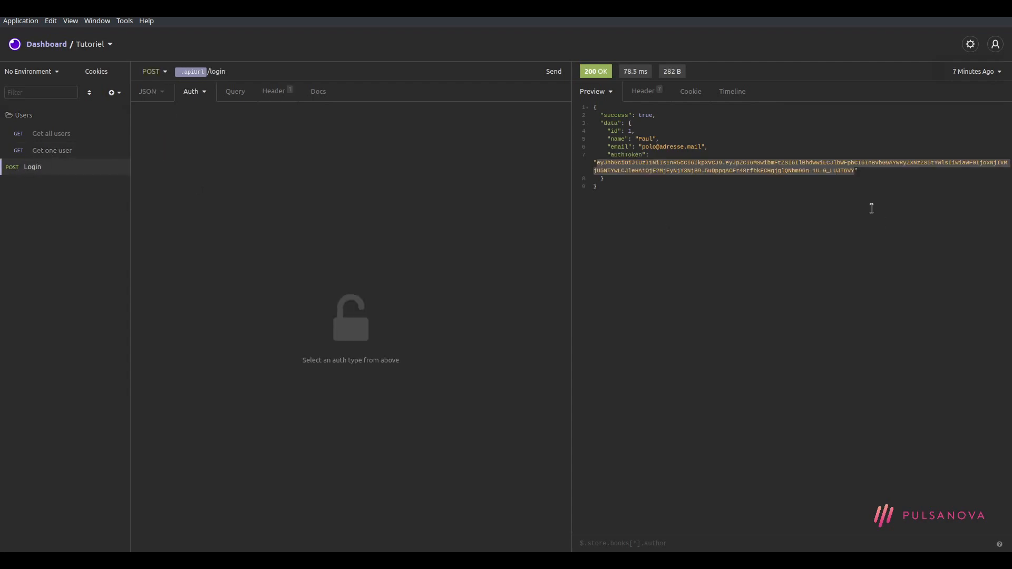
click(656, 167)
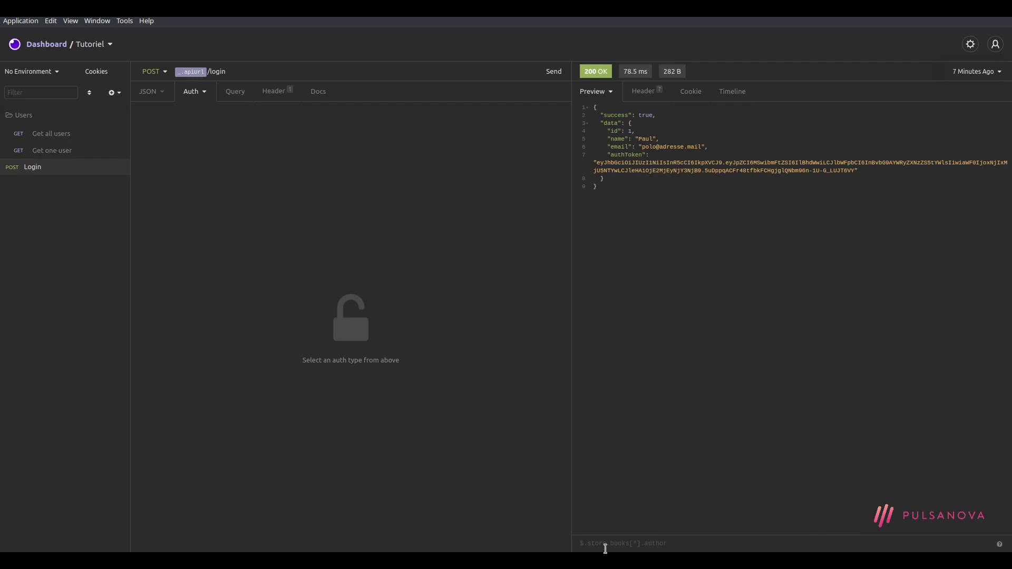
Try JSONPath filters down to $.data.authToken on the Login response, then clear the filter
click(662, 541)
text($.success)
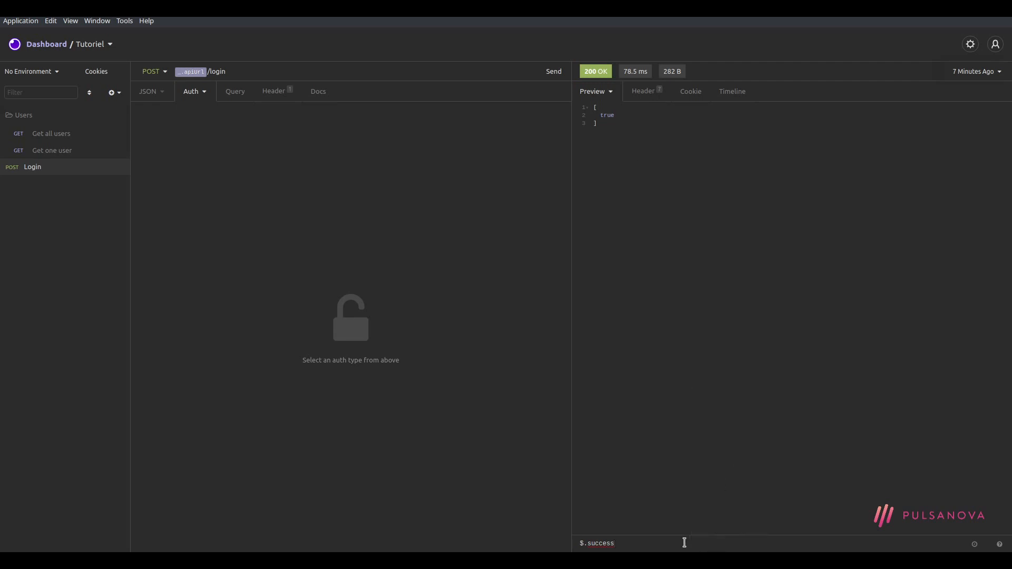
key(ctrl+BackSpace)
text(data)
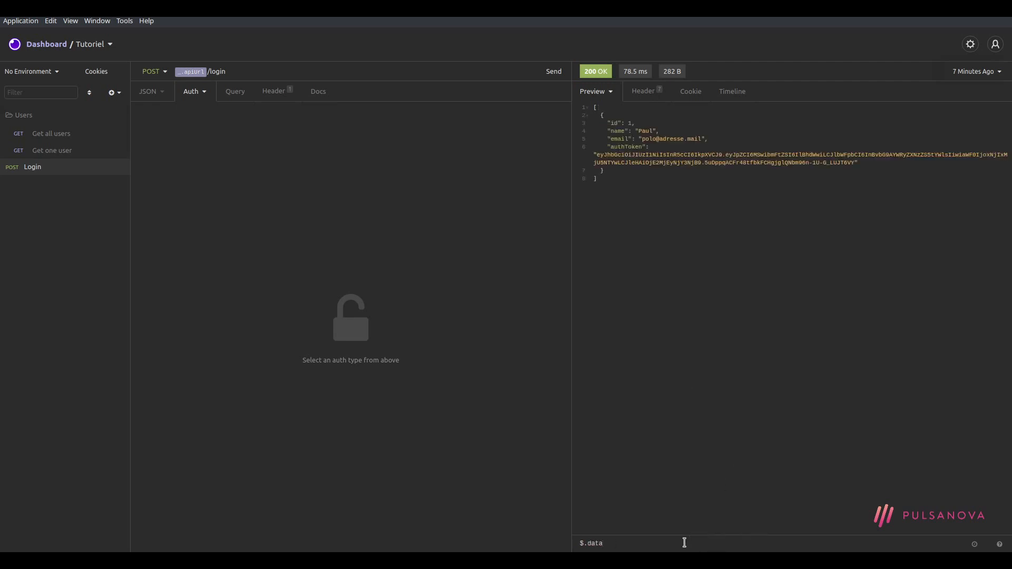
text(.id)
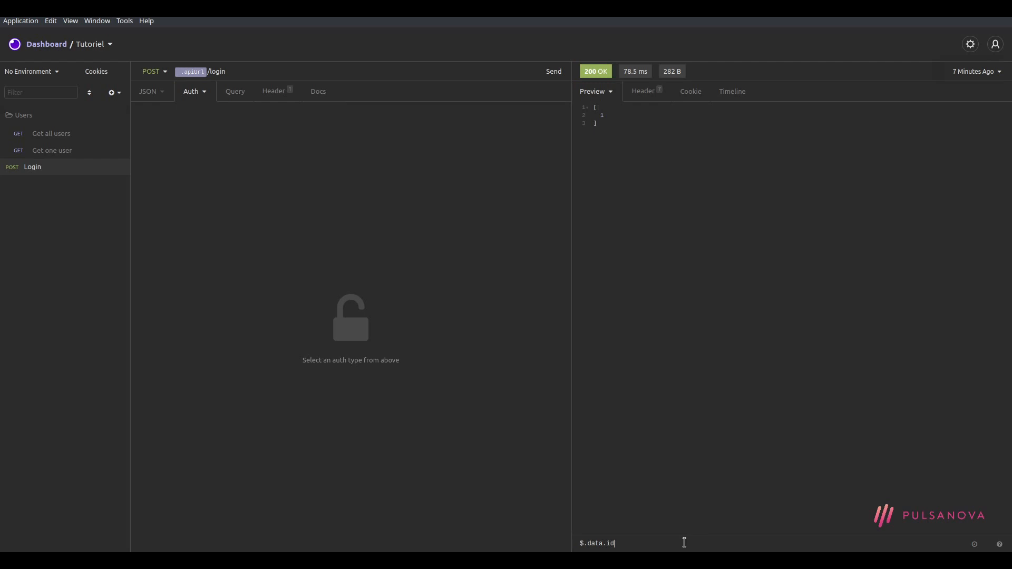
key(BackSpace)
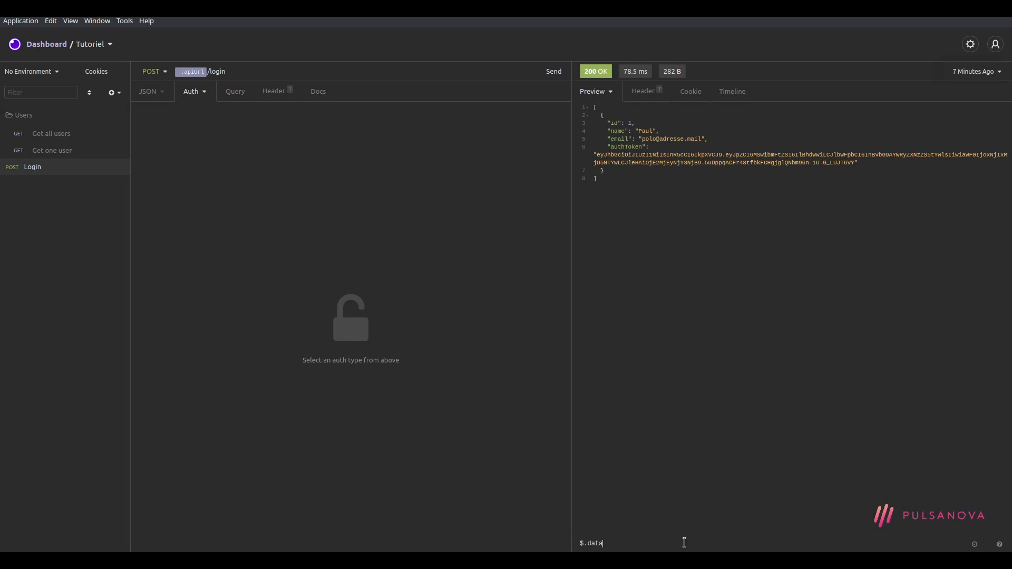
text(auth)
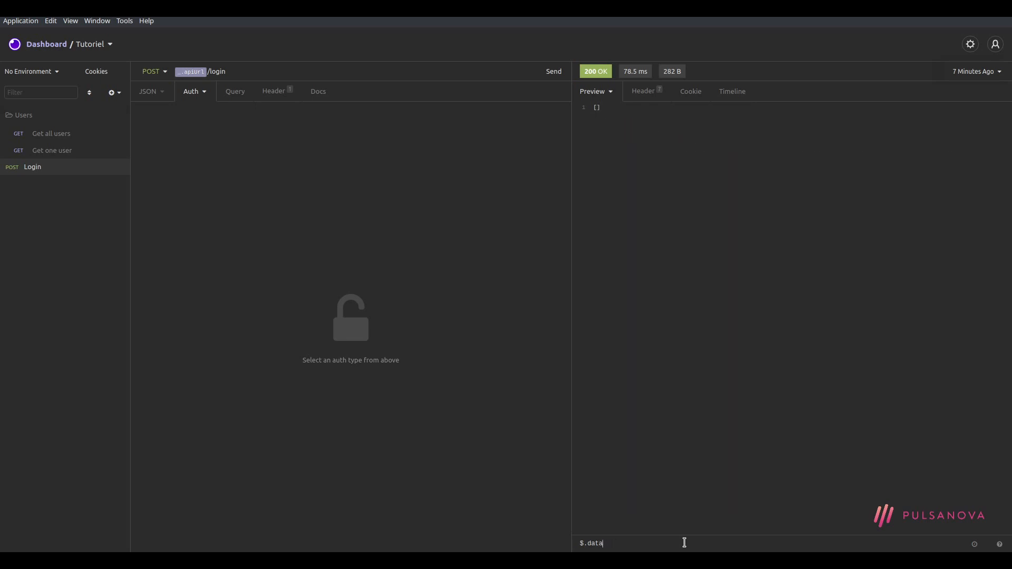
text(.authToken)
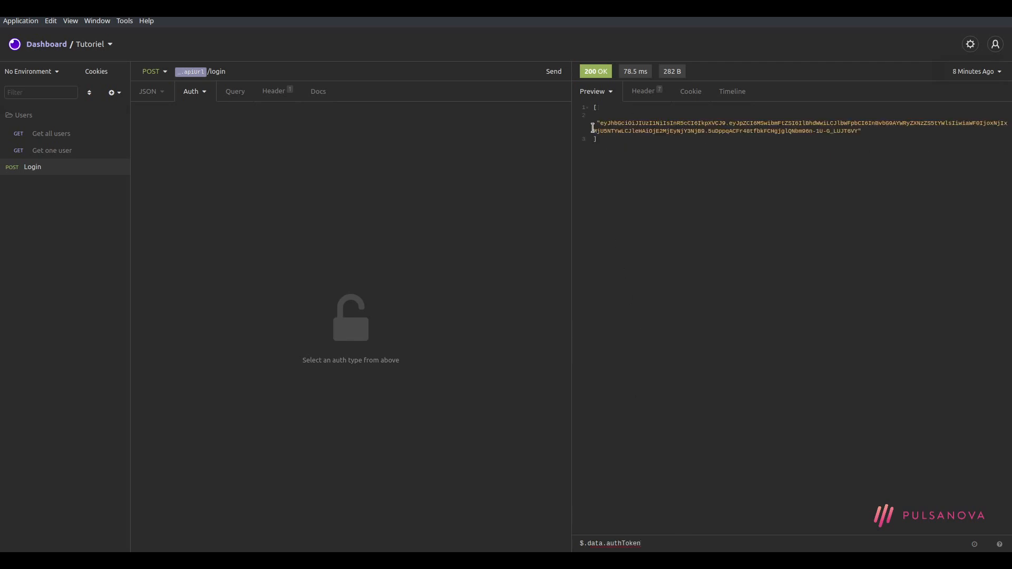
drag(651, 543, 579, 543)
key(ctrl+c)
key(BackSpace)
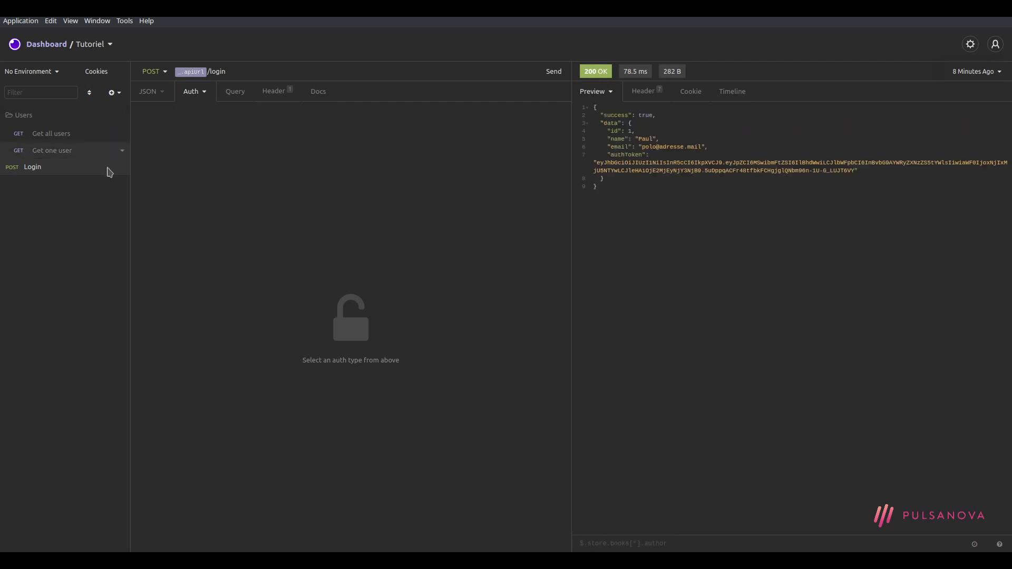
Set Get one user's token tag filter to $.data.authToken, confirm, and resend for 200 OK
click(80, 150)
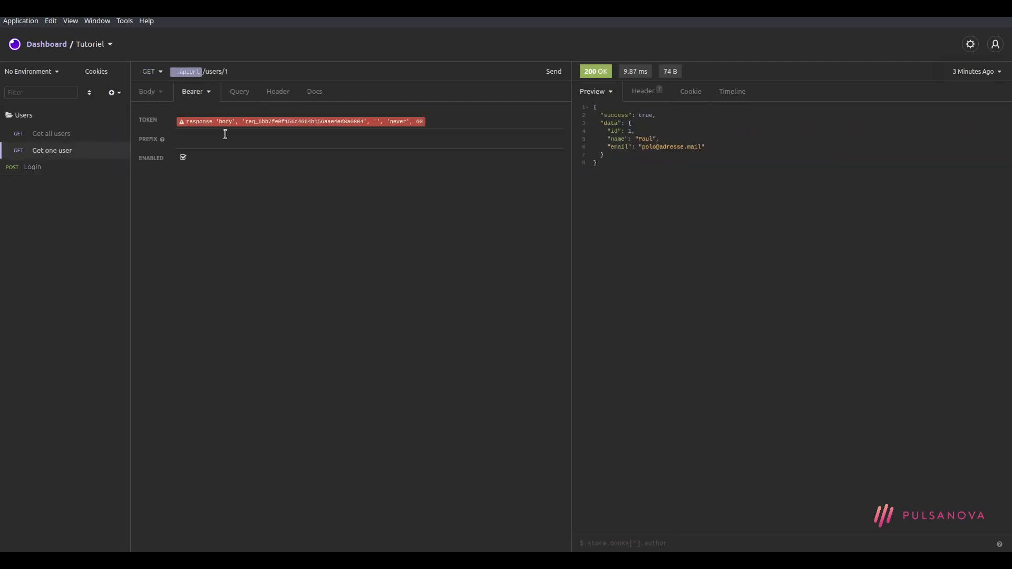
click(225, 122)
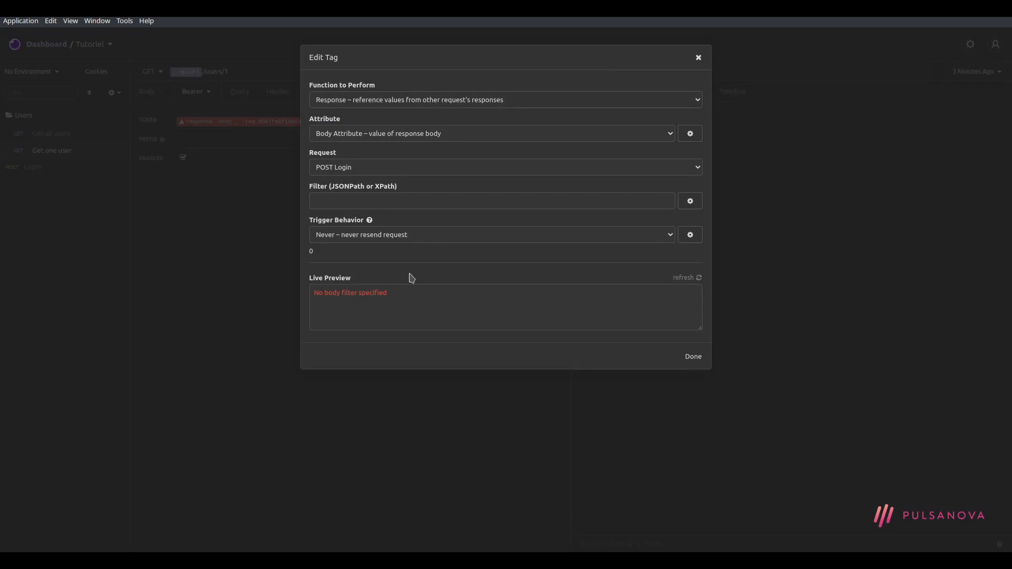
click(408, 200)
key(ctrl+v)
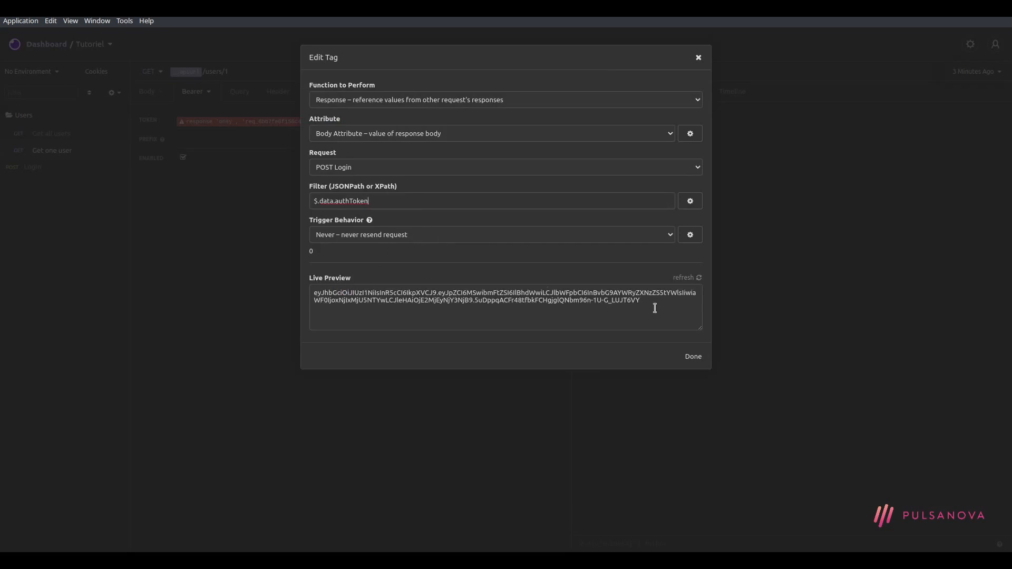
drag(645, 305, 316, 290)
click(369, 290)
click(692, 357)
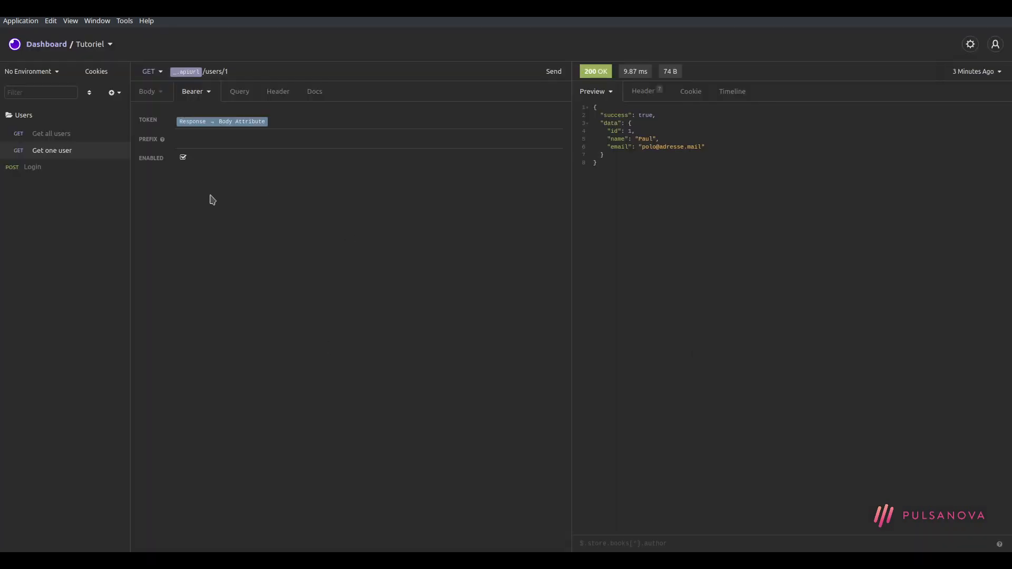
click(553, 71)
mouse_move(218, 128)
Delete the hard-coded bearer token from Get all users
click(45, 133)
click(249, 118)
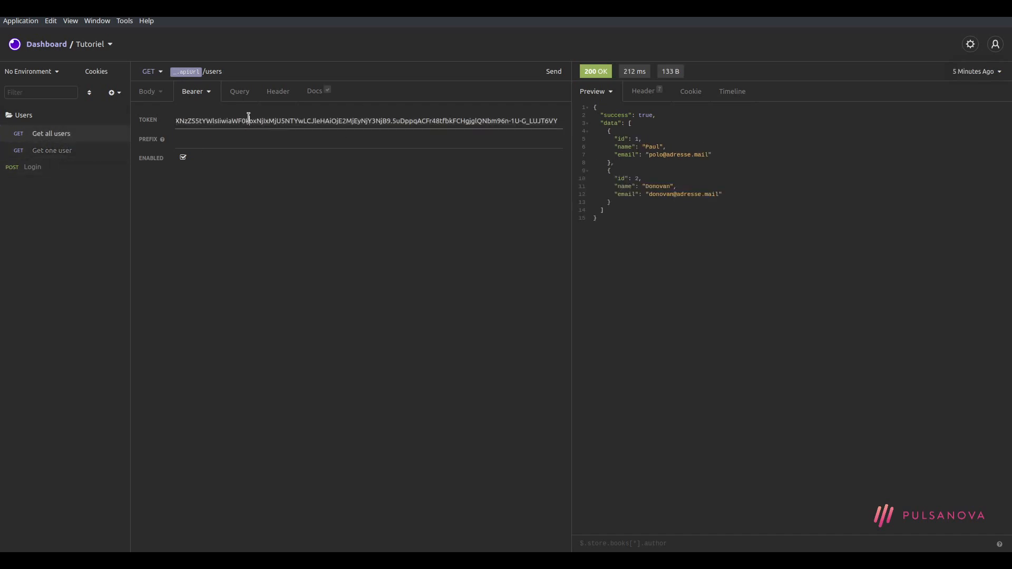
key(ctrl+a)
key(BackSpace)
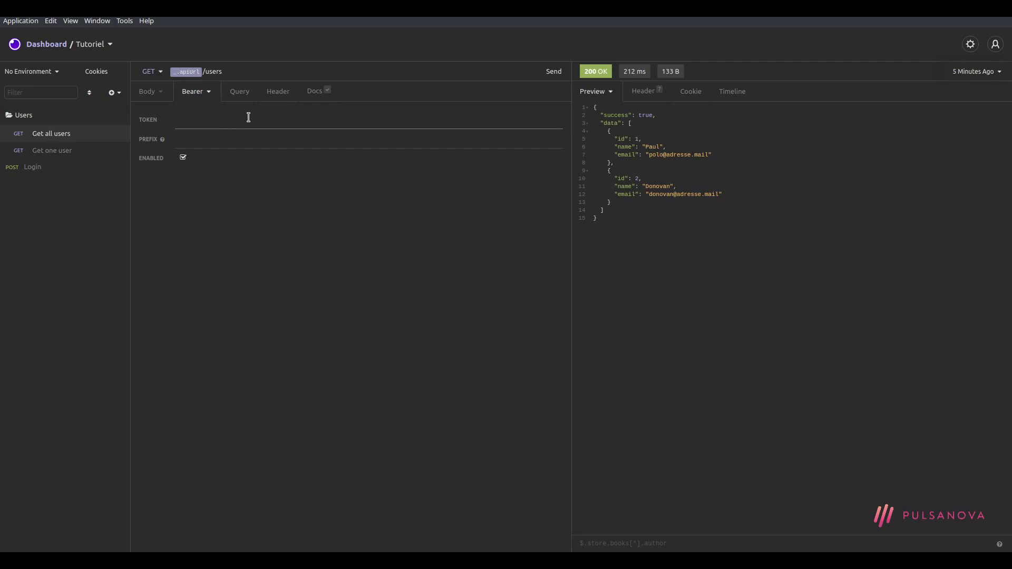
Insert a Response tag in Get all users' token, inspect its settings, then delete the unfinished tag
key(ctrl+space)
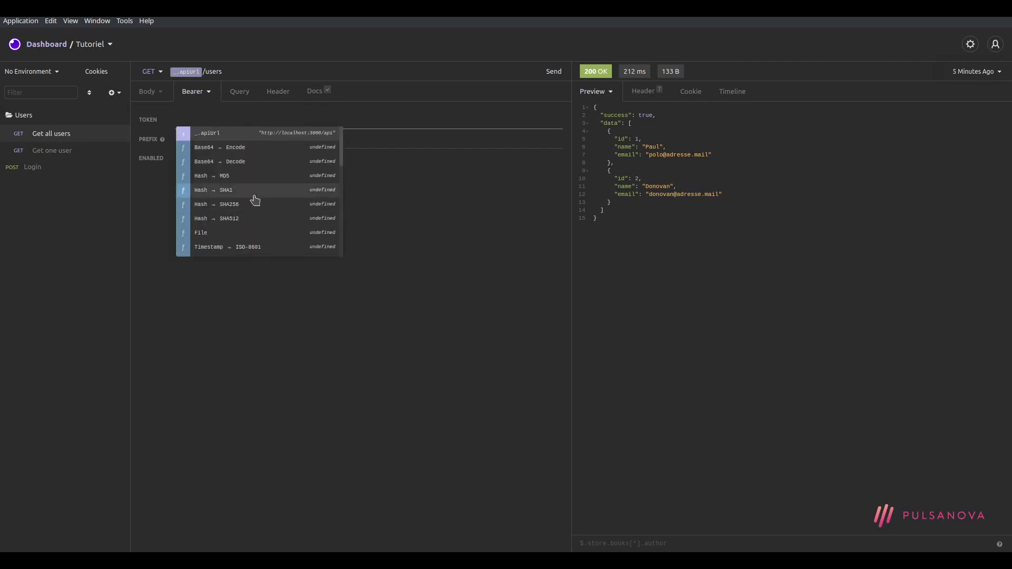
scroll(252, 201, down, 3)
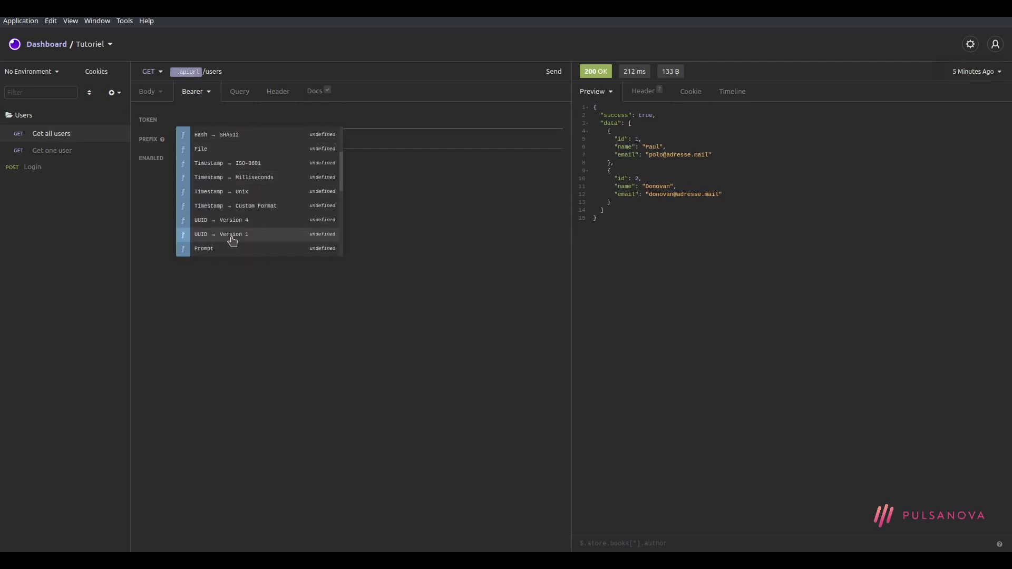
scroll(232, 246, down, 2)
scroll(245, 253, down, 2)
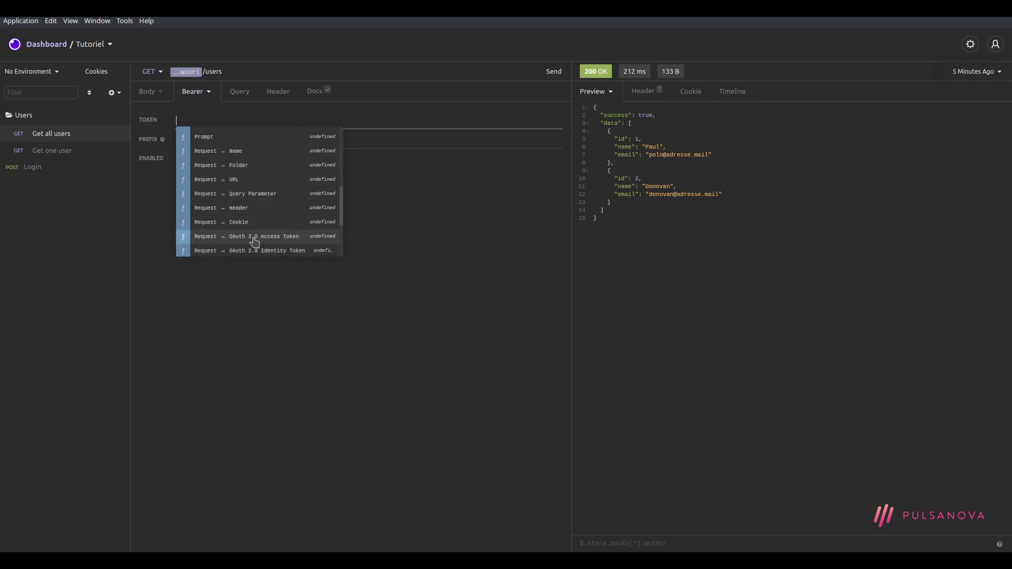
click(245, 196)
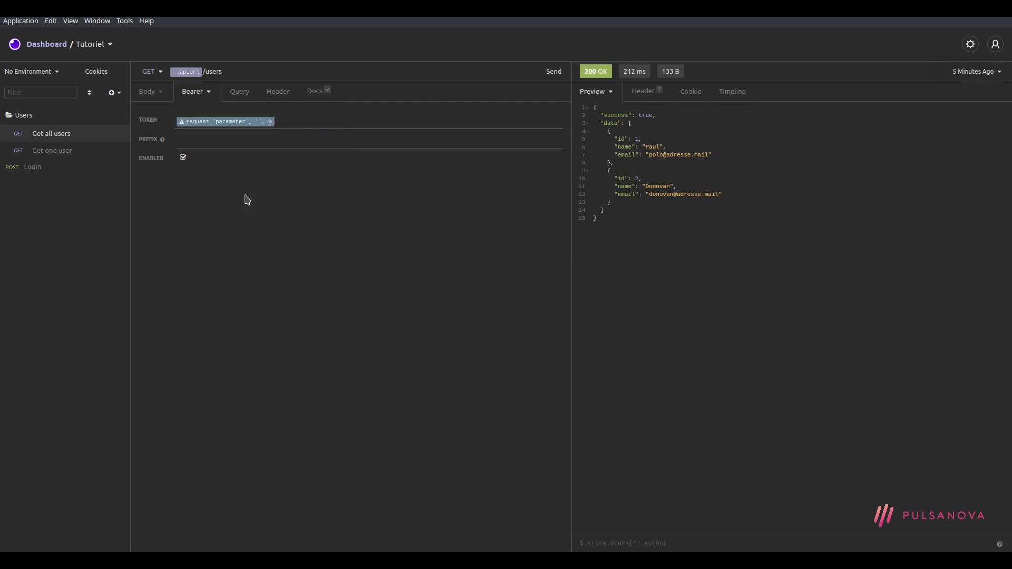
click(220, 124)
click(429, 103)
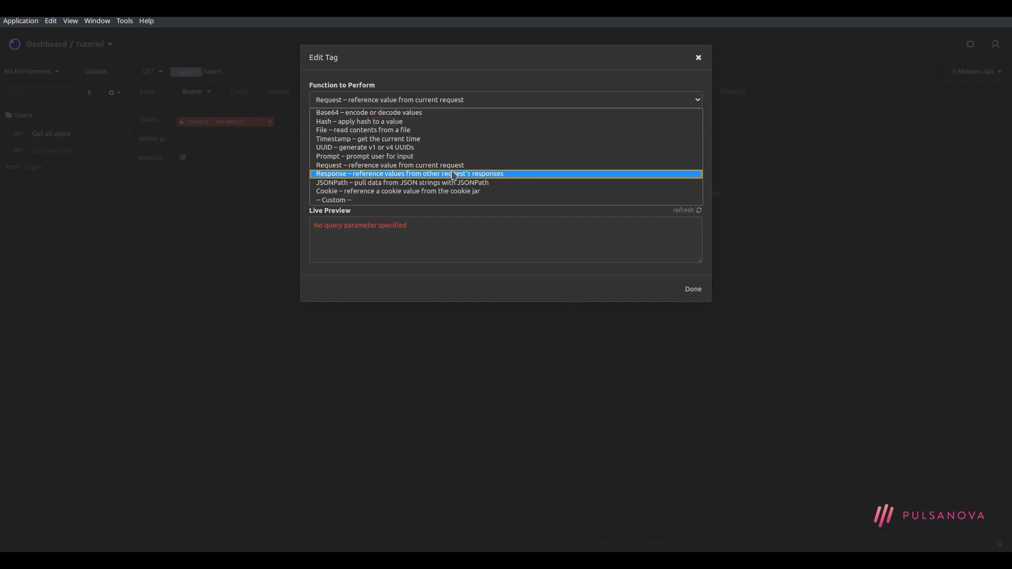
click(456, 174)
click(436, 137)
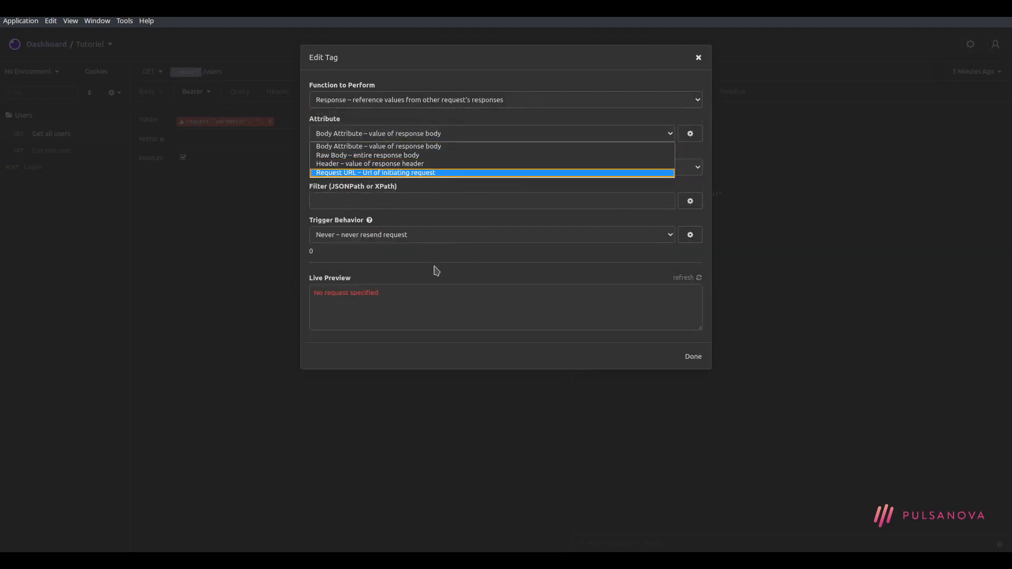
key(Escape)
key(Escape)
click(230, 121)
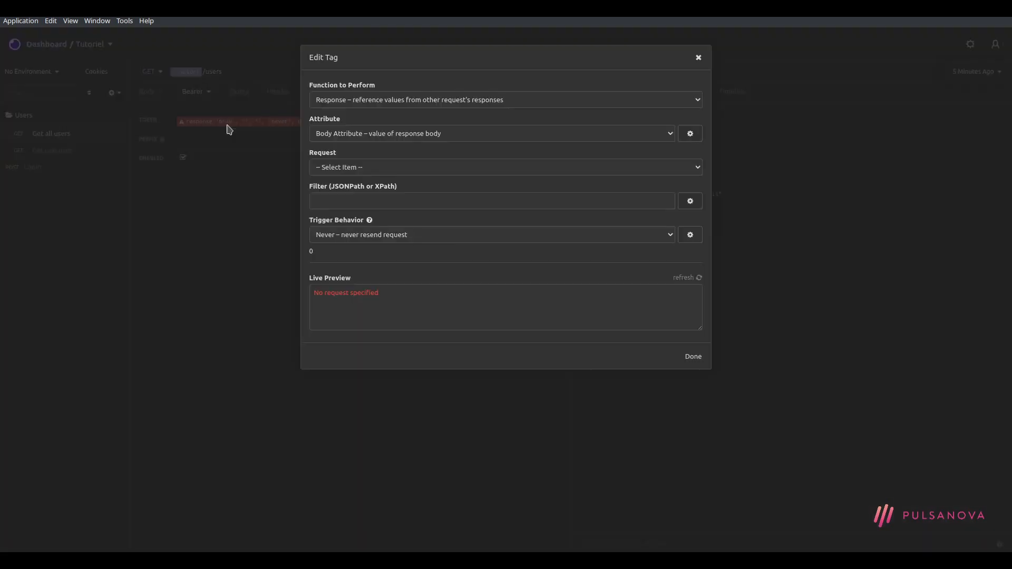
key(Escape)
click(370, 122)
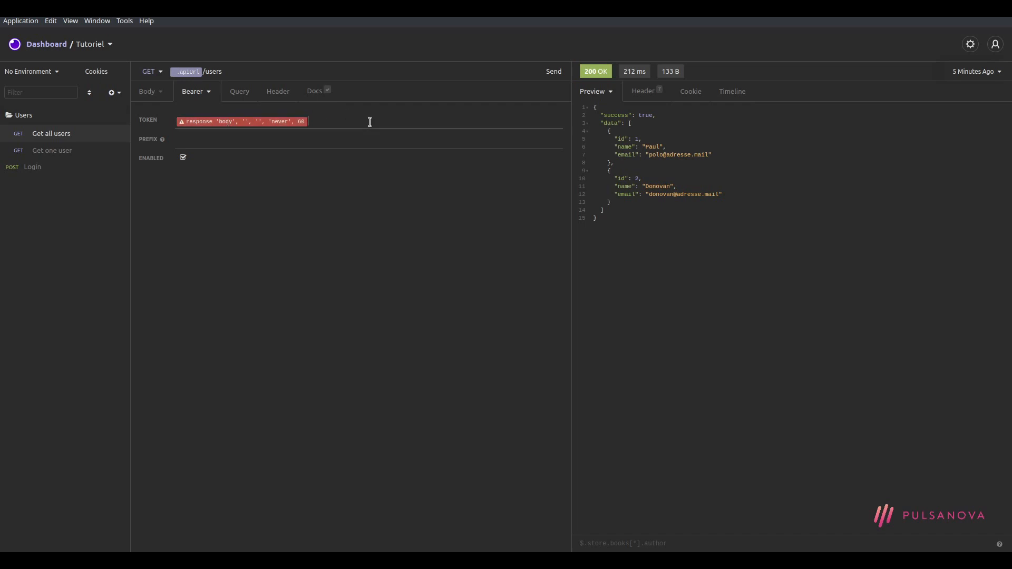
key(BackSpace)
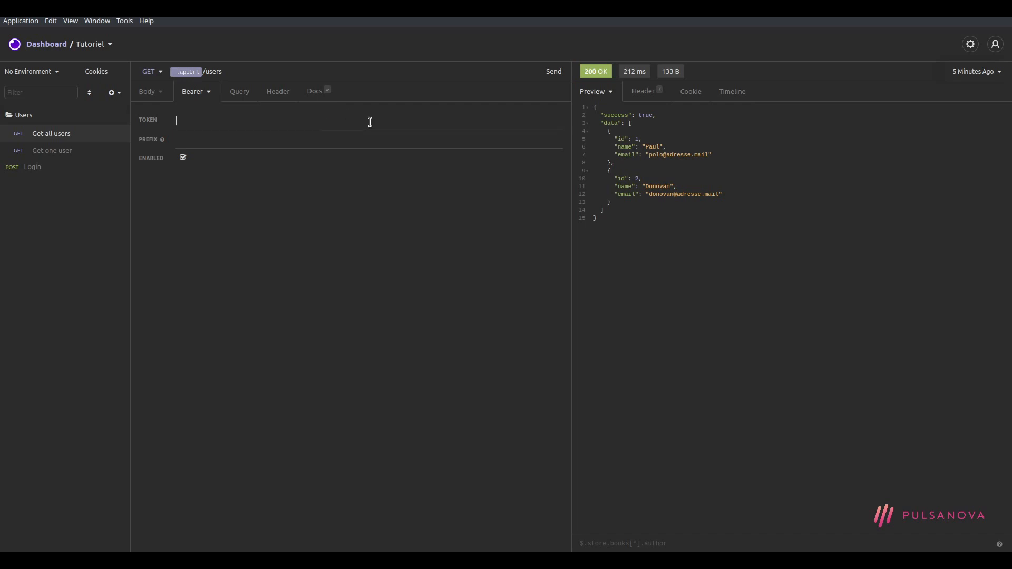
Copy Get one user's Response → Body Attribute tag, paste it into Get all users, then cut it
click(58, 152)
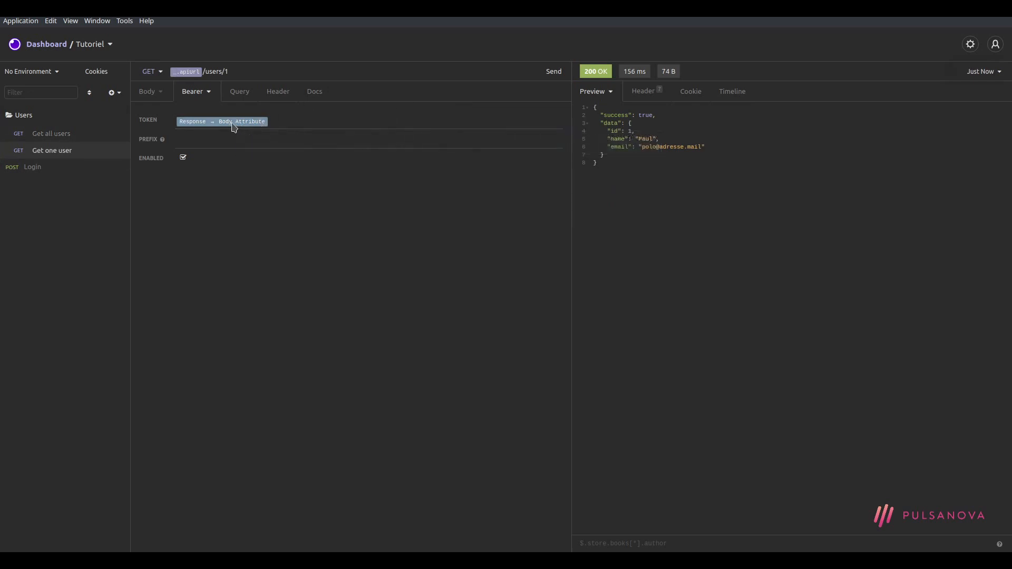
click(300, 120)
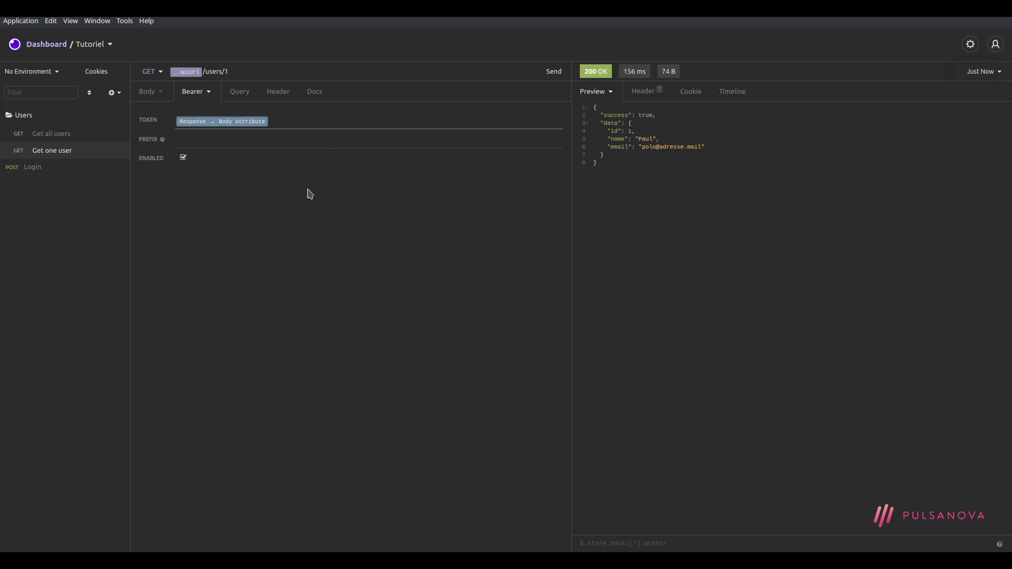
click(53, 133)
click(295, 124)
key(ctrl+v)
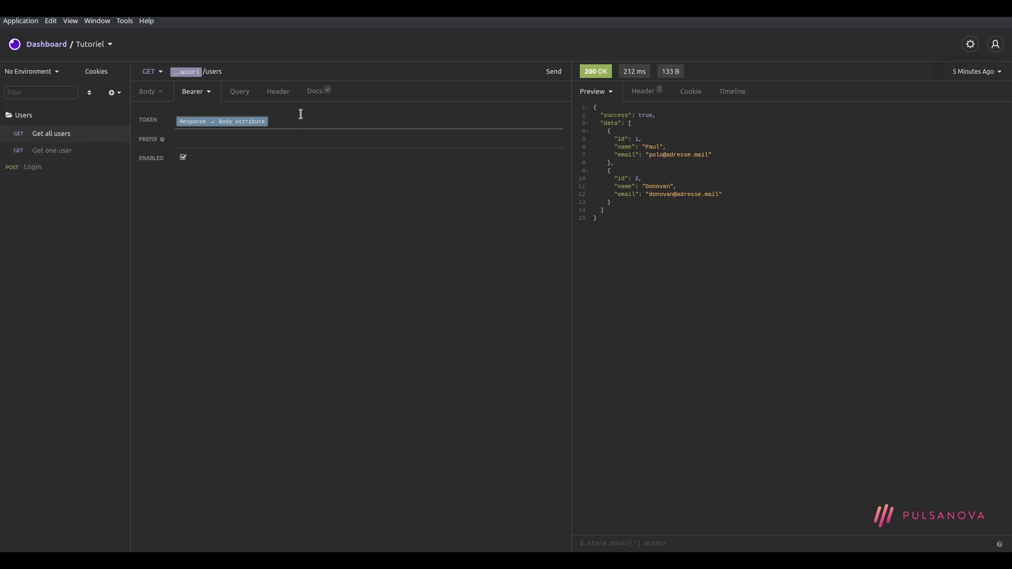
key(BackSpace)
Open the Base Environment editor from the environment menu
click(21, 72)
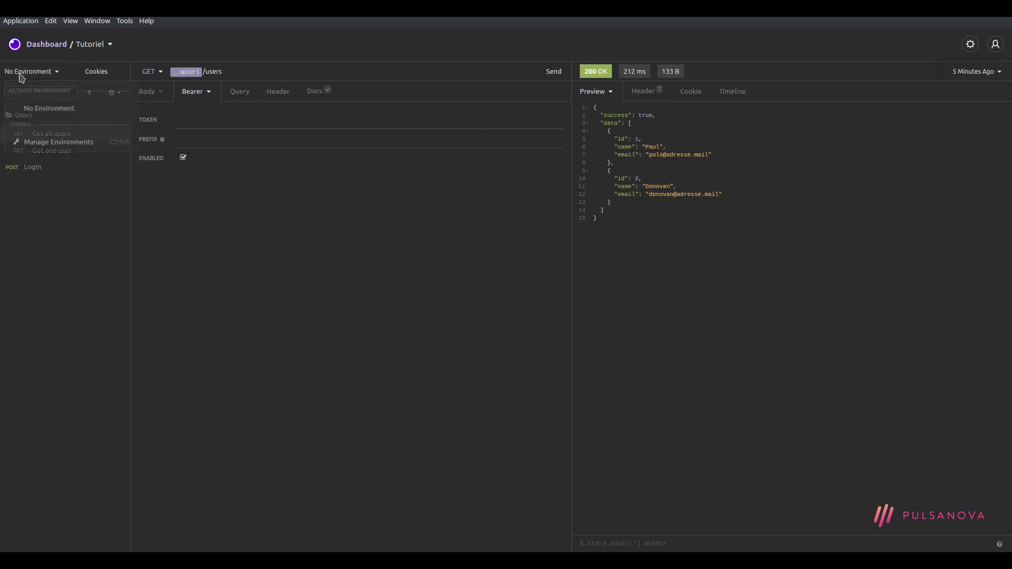
click(74, 108)
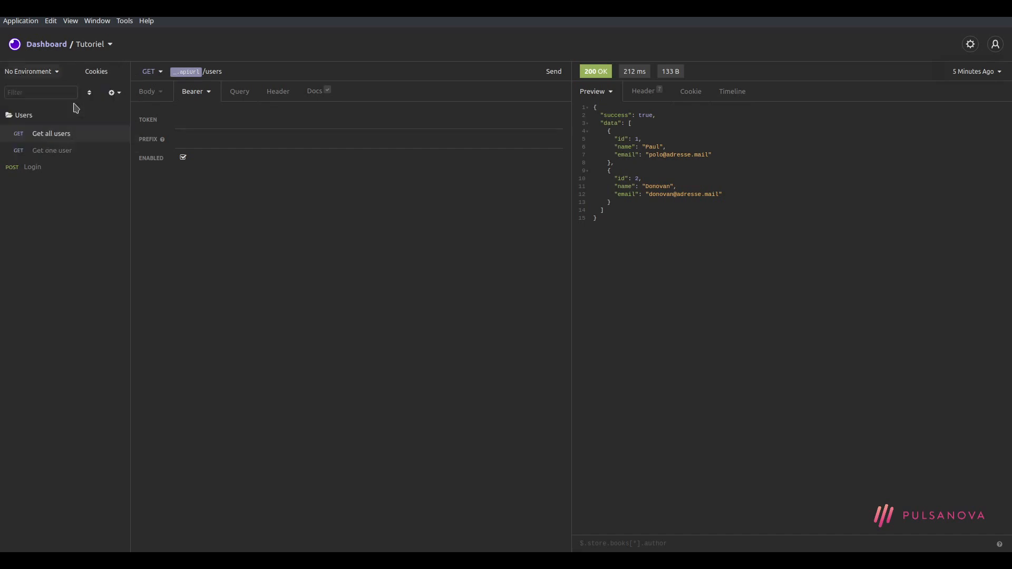
click(49, 72)
click(79, 143)
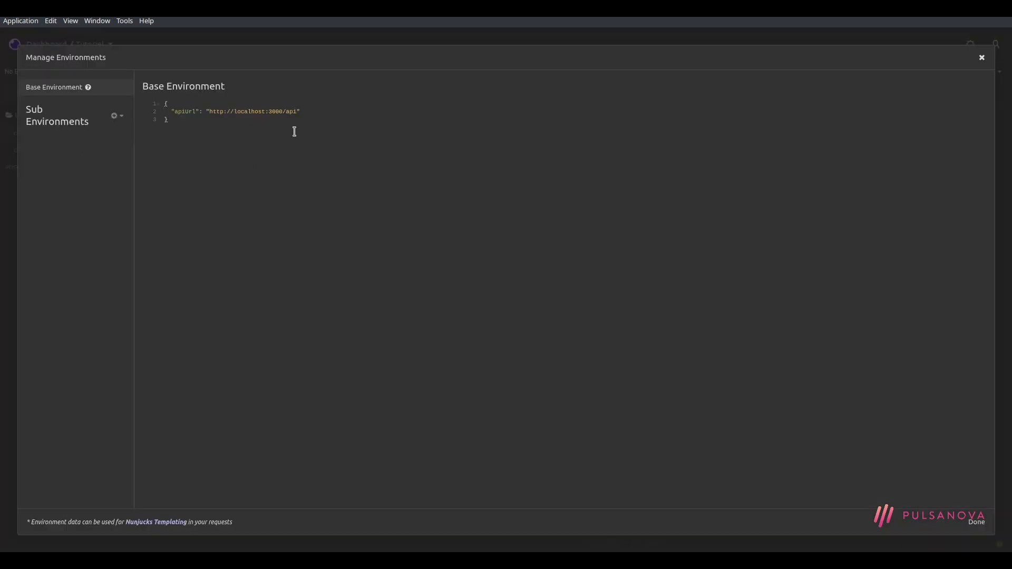
Add a "token" variable holding the pasted Login response body-attribute tag
text(,)
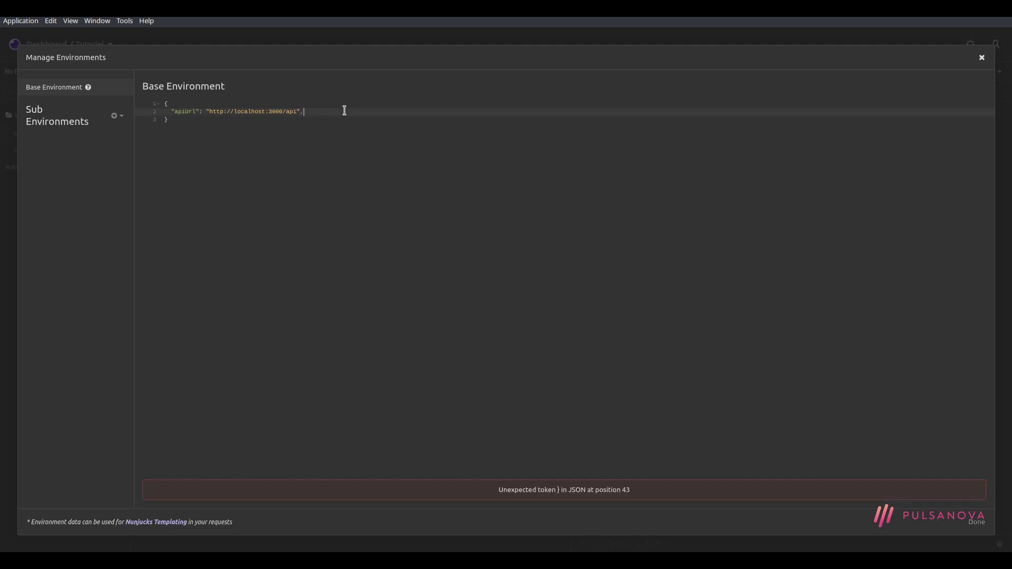
key(Return)
text(")
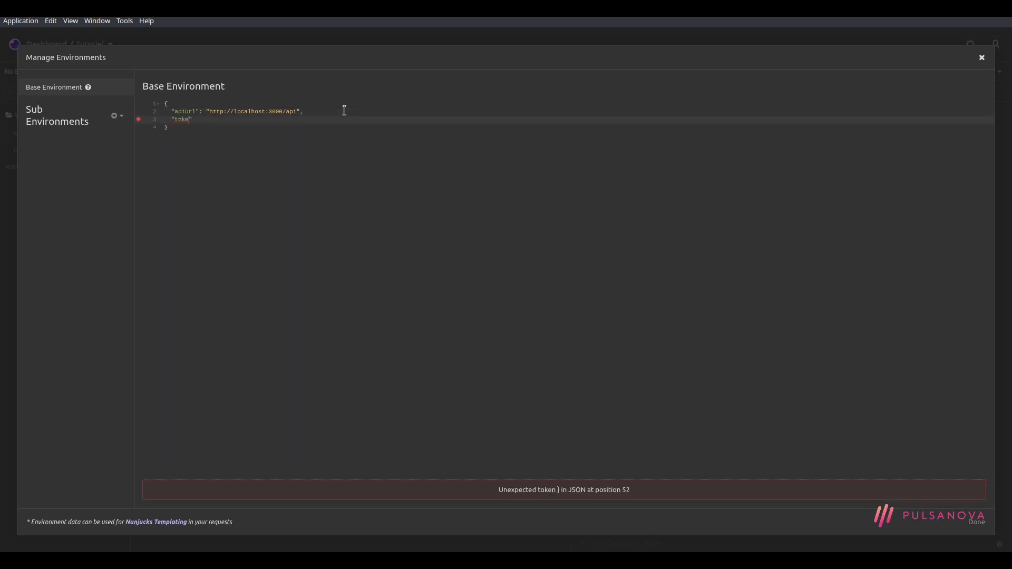
text(token")
text(: ")
text(e)
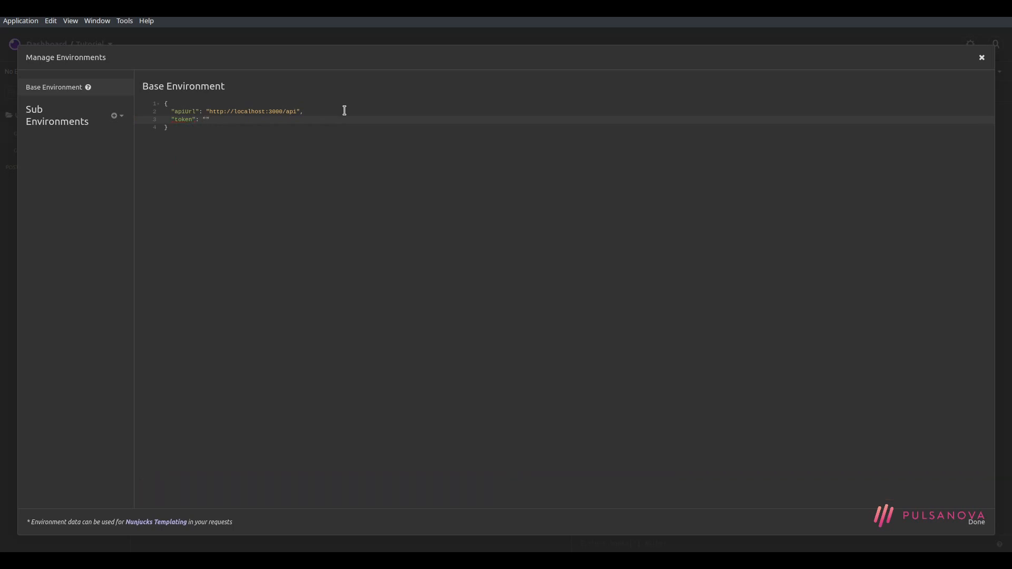
key(ctrl+v)
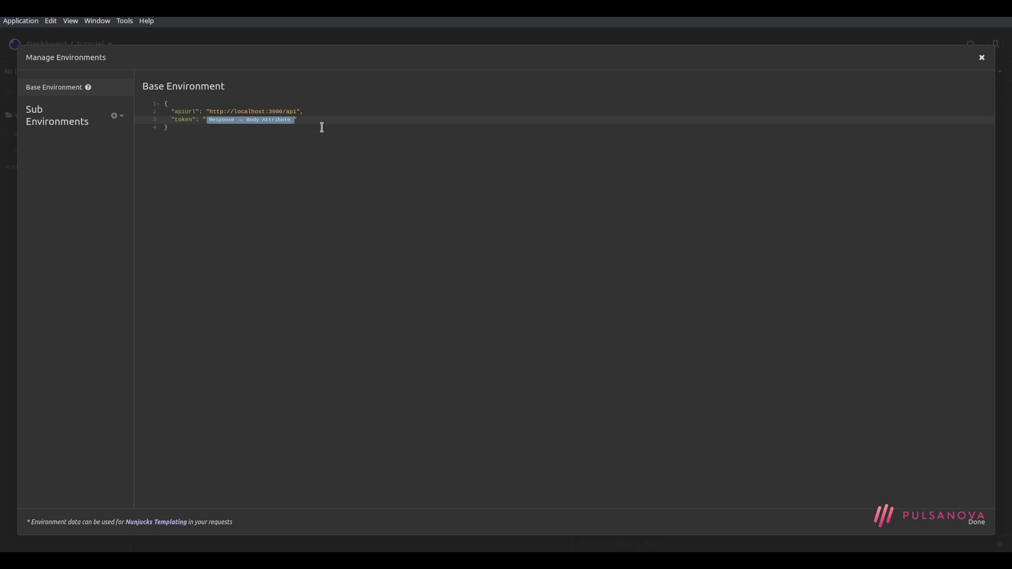
click(262, 121)
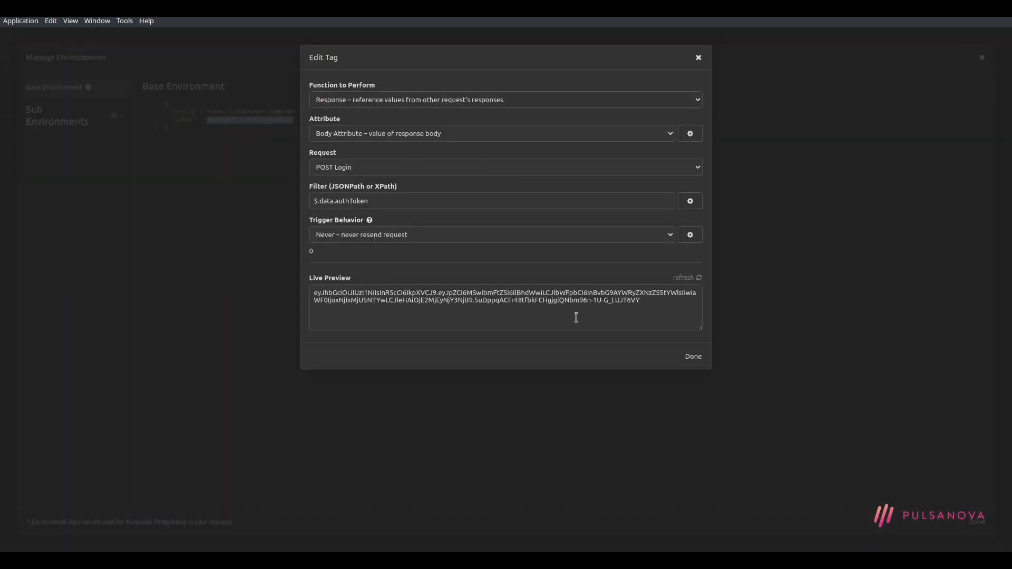
click(235, 143)
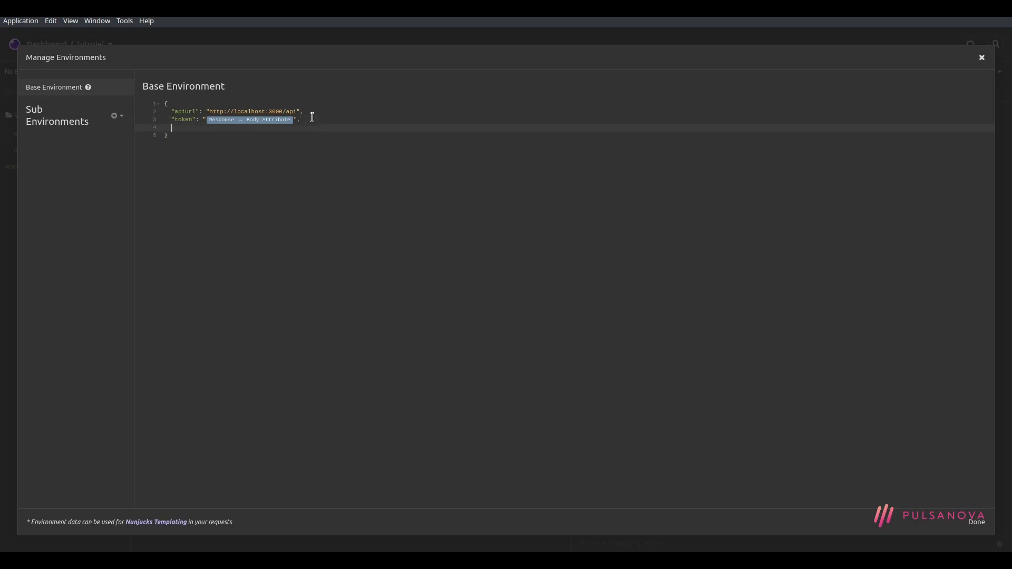
Remove the stray "zs" entry and the trailing comma after the token entry
text("zs": ")
key(ctrl+space)
scroll(302, 214, down, 3)
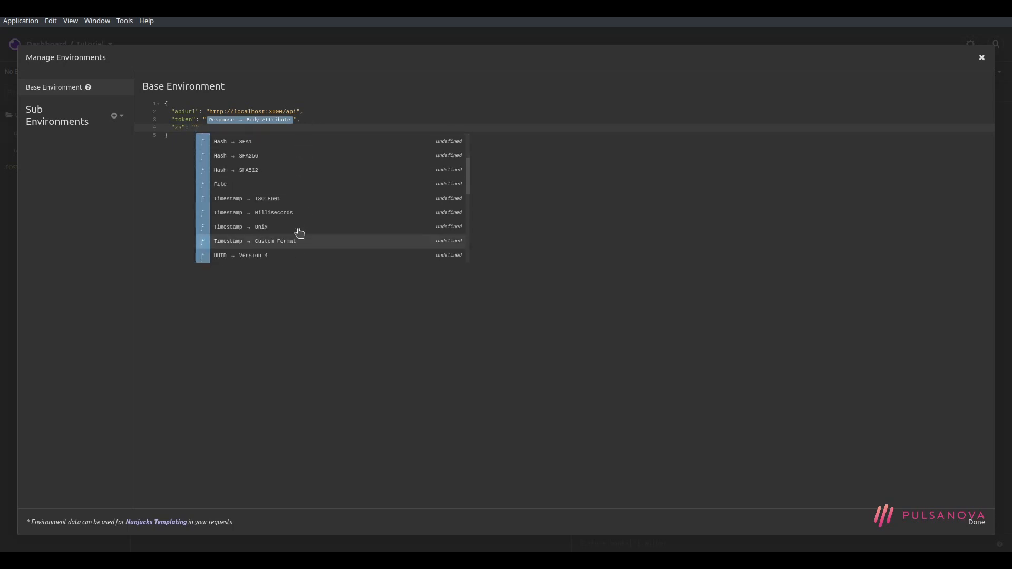
click(341, 121)
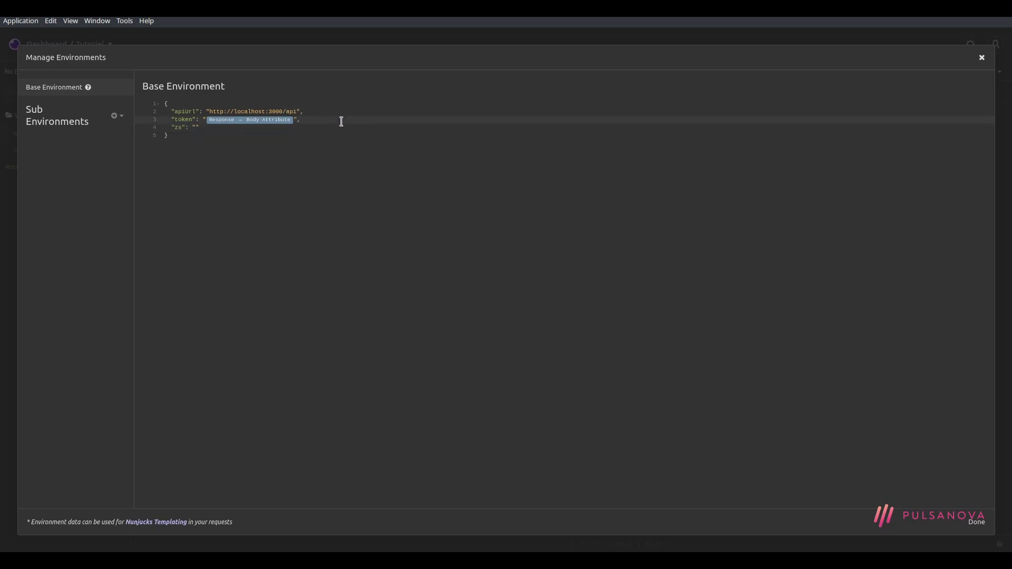
key(shift+Down)
key(Delete)
key(BackSpace)
click(334, 154)
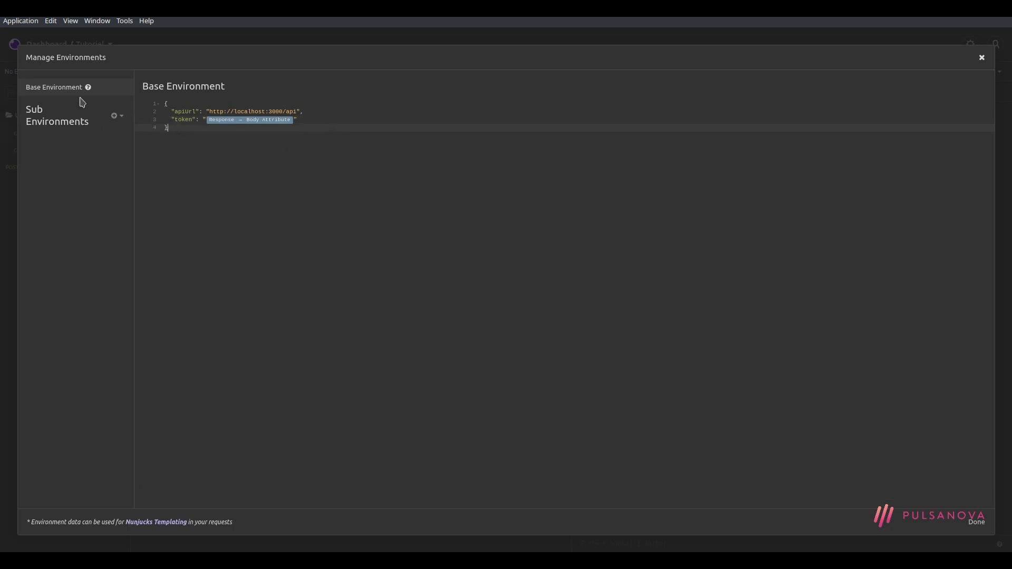
Set Get all users' bearer token to the _.token environment variable
click(976, 522)
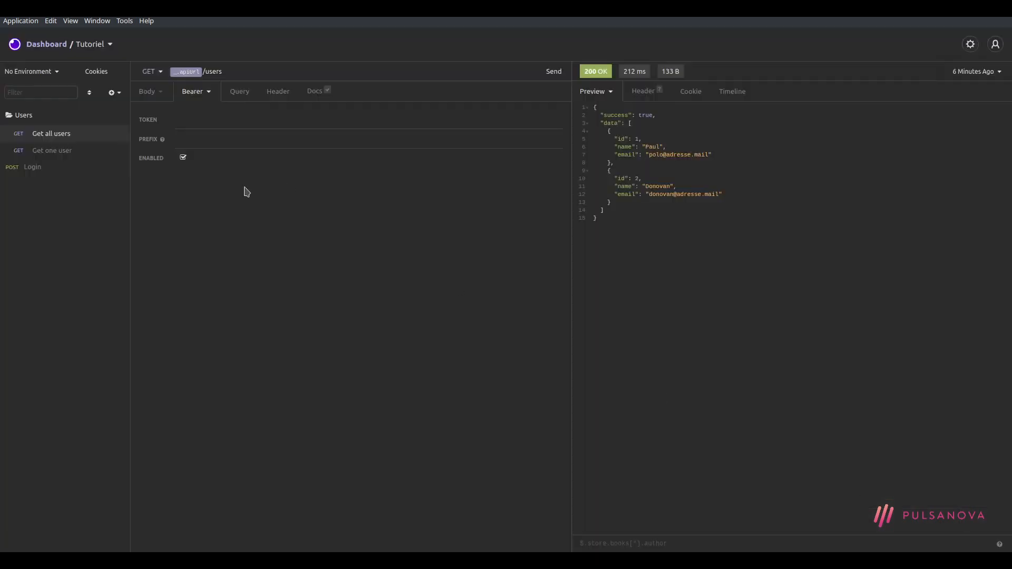
click(205, 123)
key(ctrl+space)
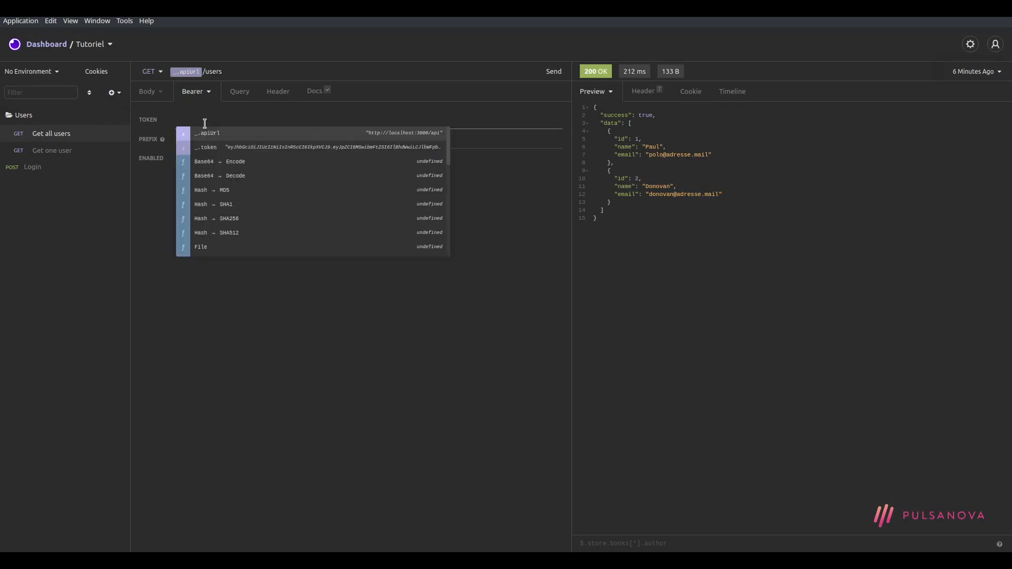
scroll(226, 192, down, 1)
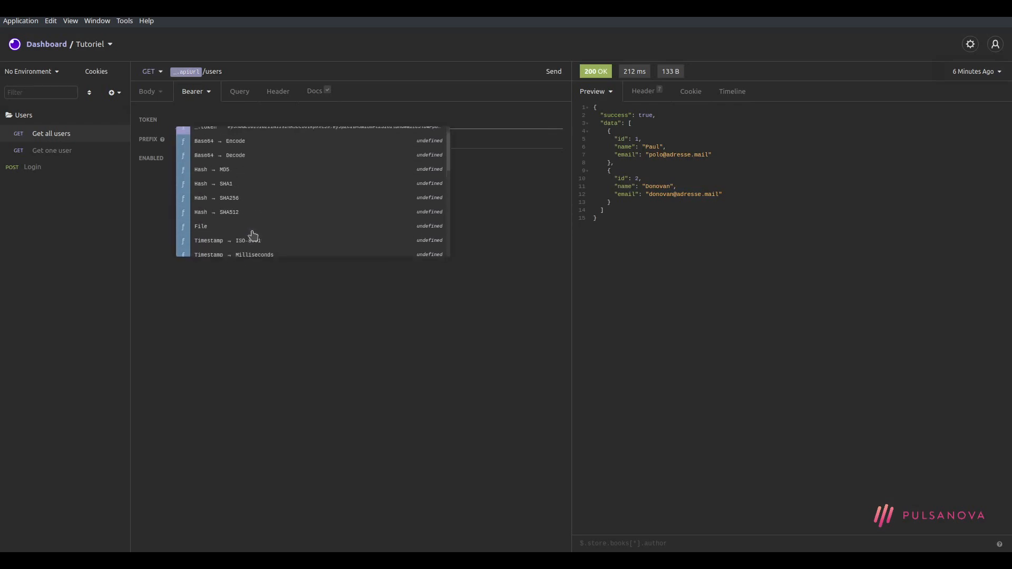
scroll(253, 235, up, 1)
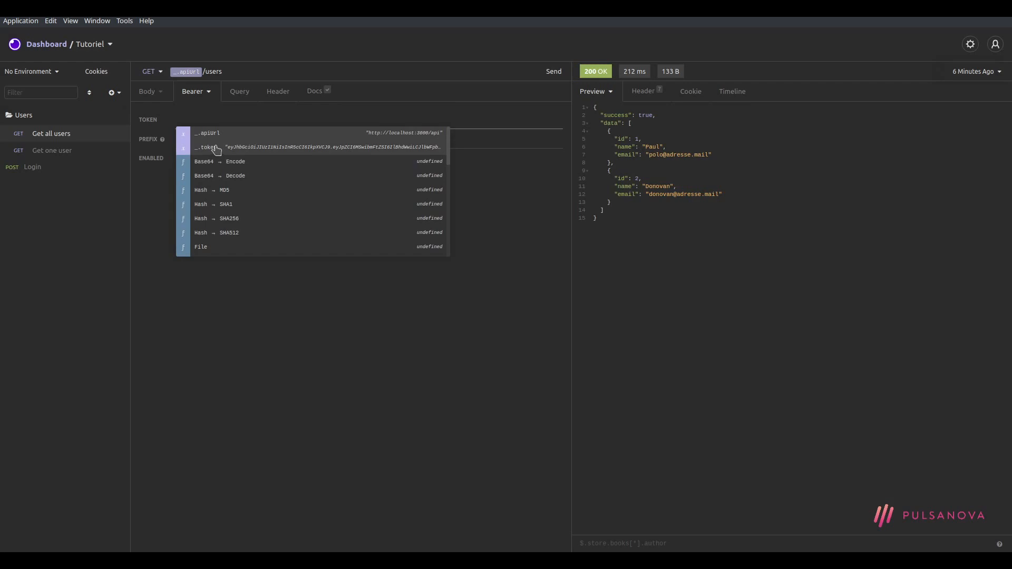
click(232, 148)
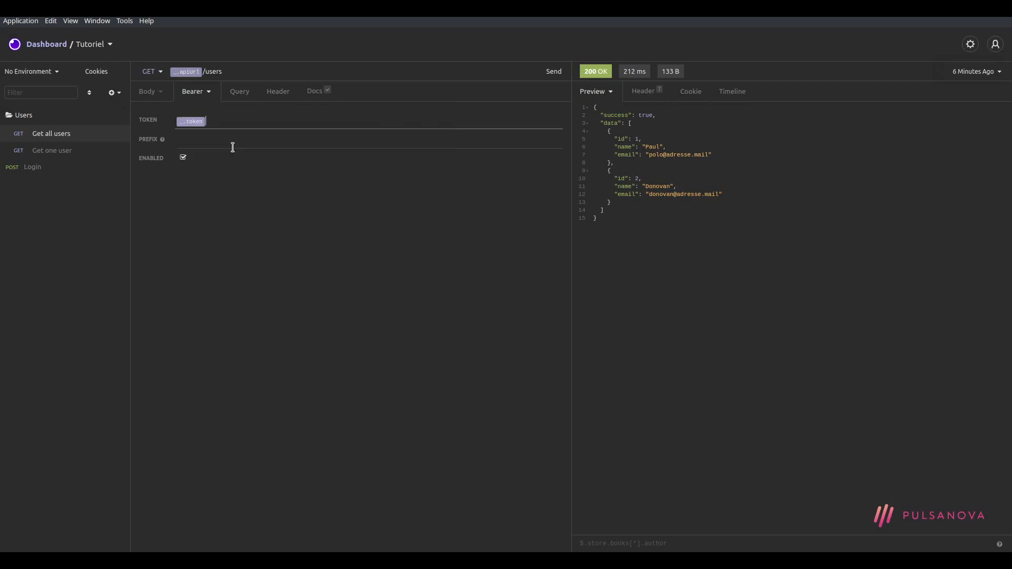
Replace Get one user's Response tag token with the _.token variable
click(36, 152)
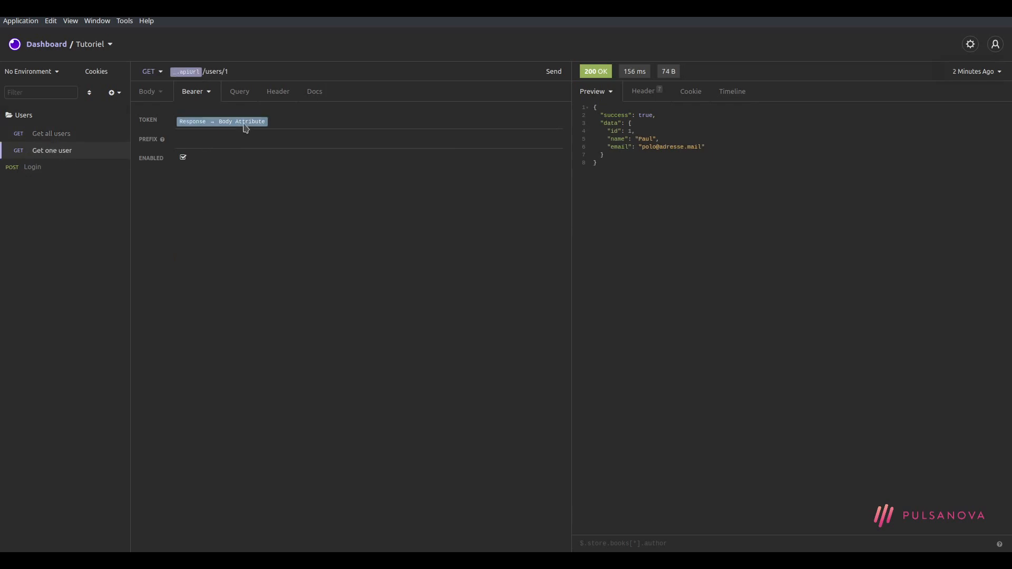
click(292, 123)
key(BackSpace)
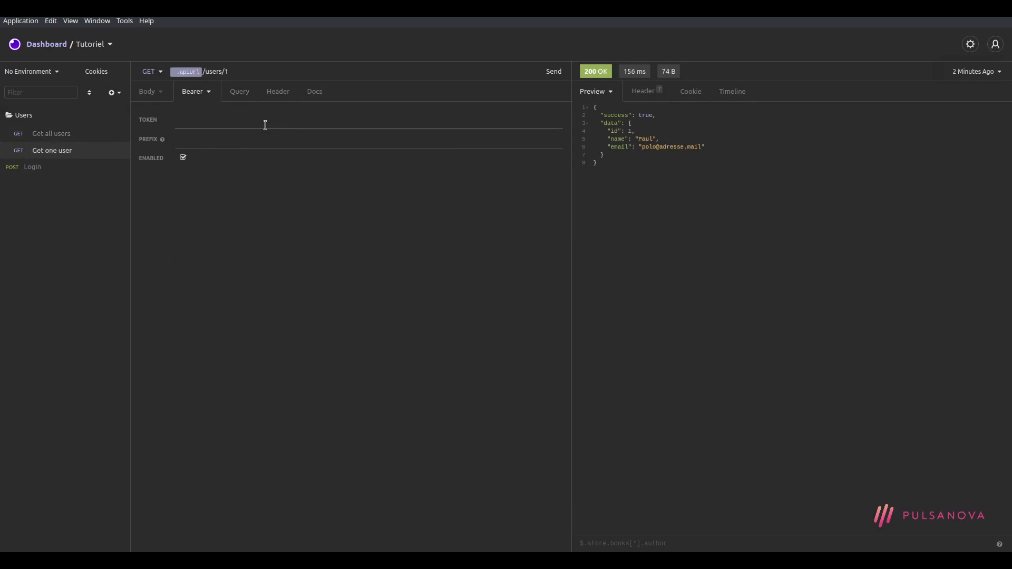
key(ctrl+space)
click(251, 141)
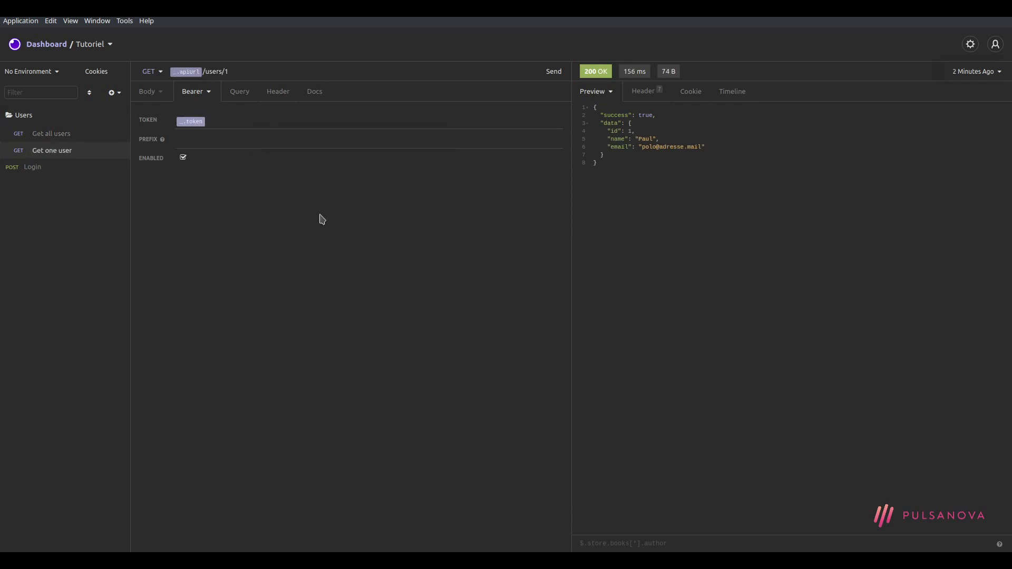
Resend Get all users and Get one user with the token variable
click(48, 134)
click(553, 72)
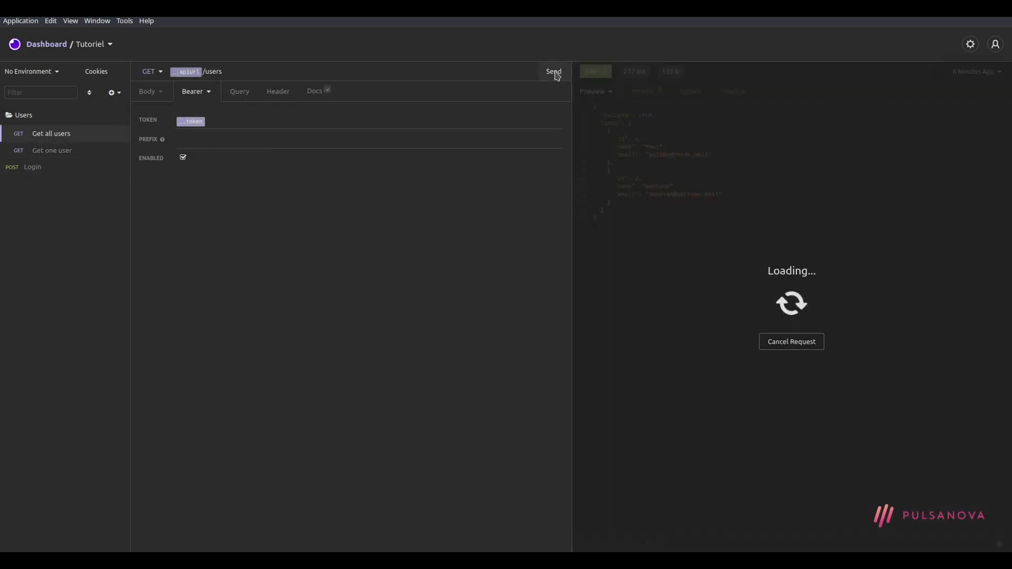
click(37, 151)
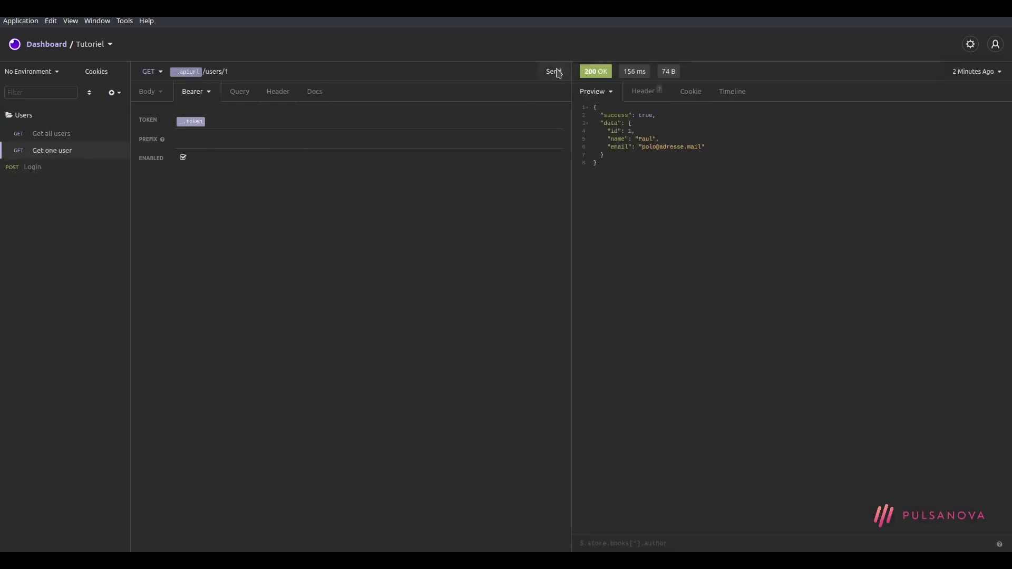
click(554, 72)
Review the Login request's JSON body and Get one user's bearer token tag
click(33, 168)
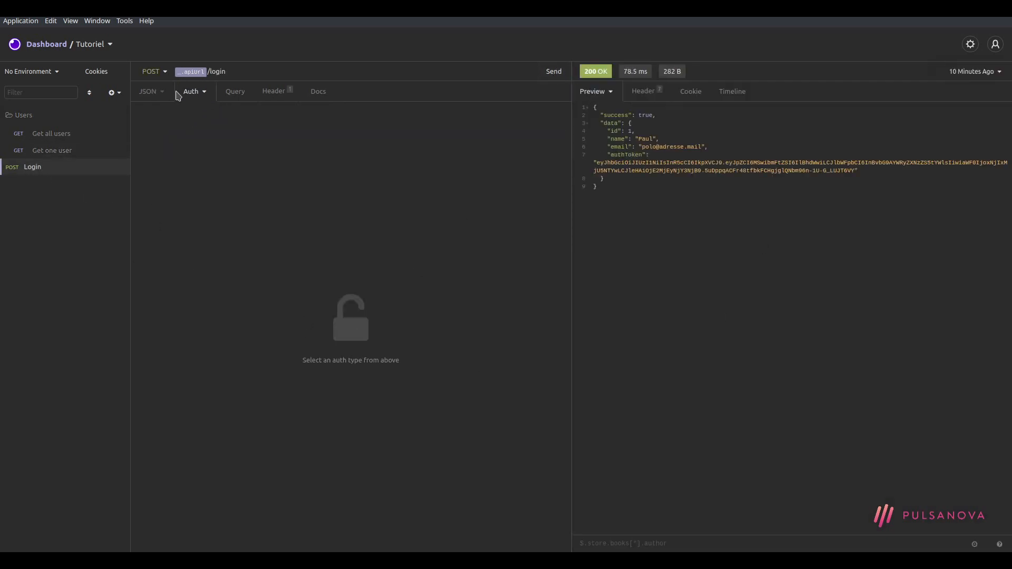
click(151, 91)
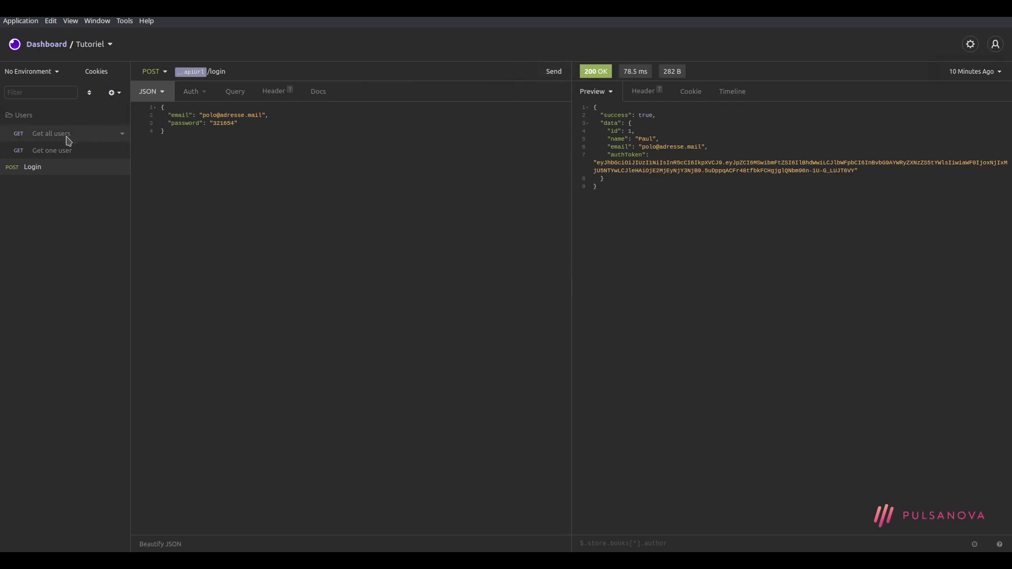
click(50, 149)
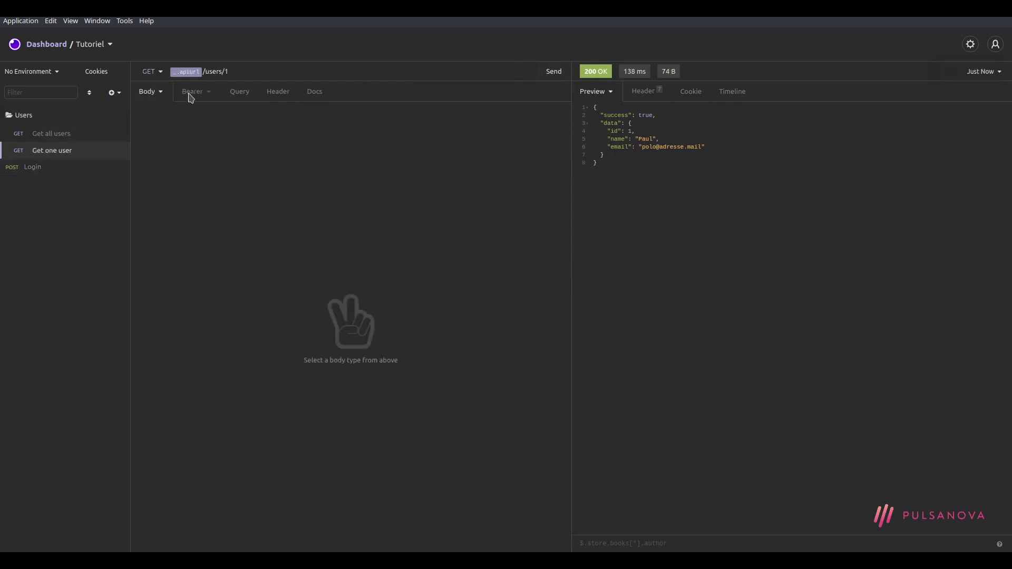
click(207, 91)
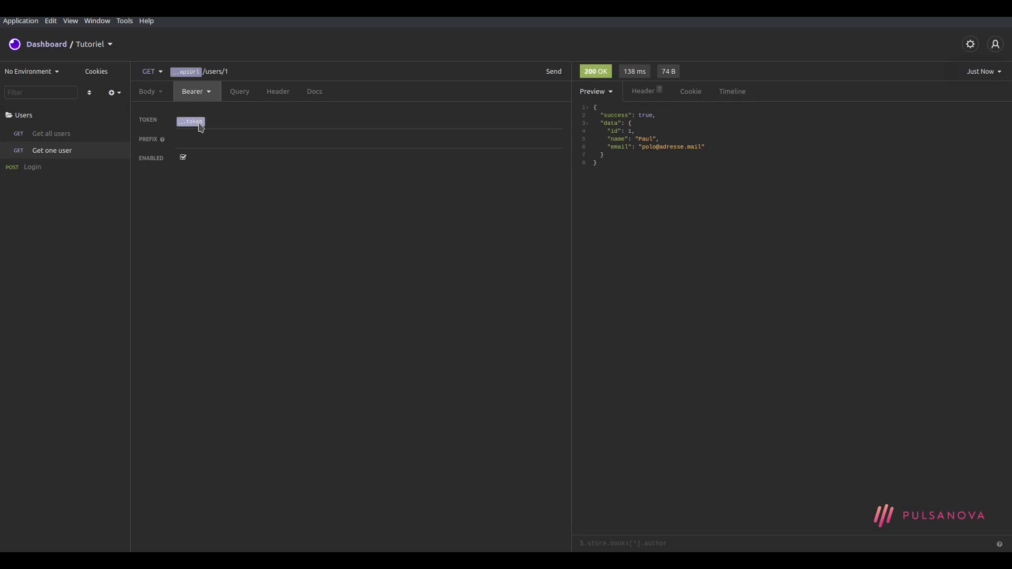
mouse_move(201, 128)
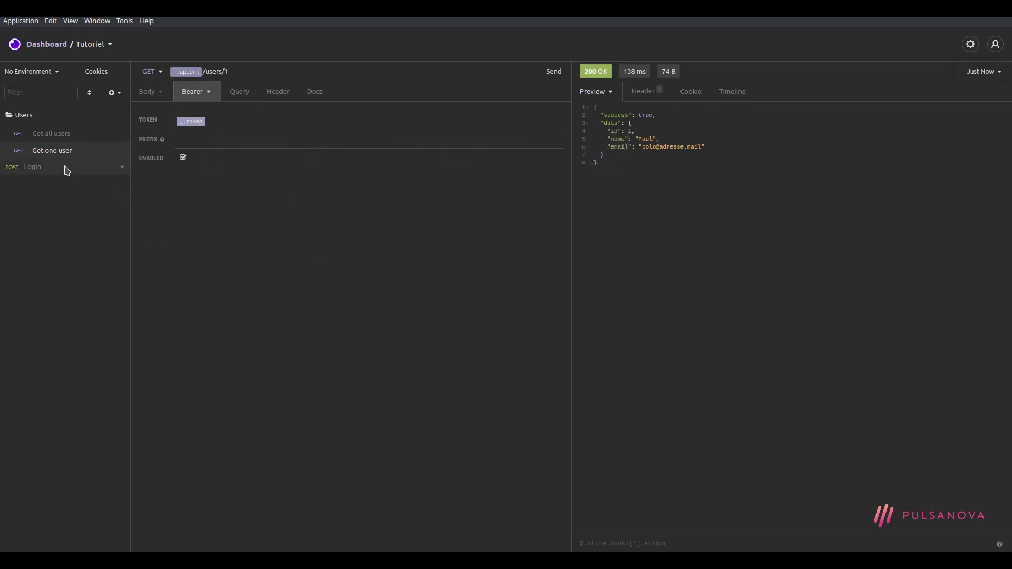
Resend Login for a fresh token, resend Get one user, and return to the Dashboard
click(42, 167)
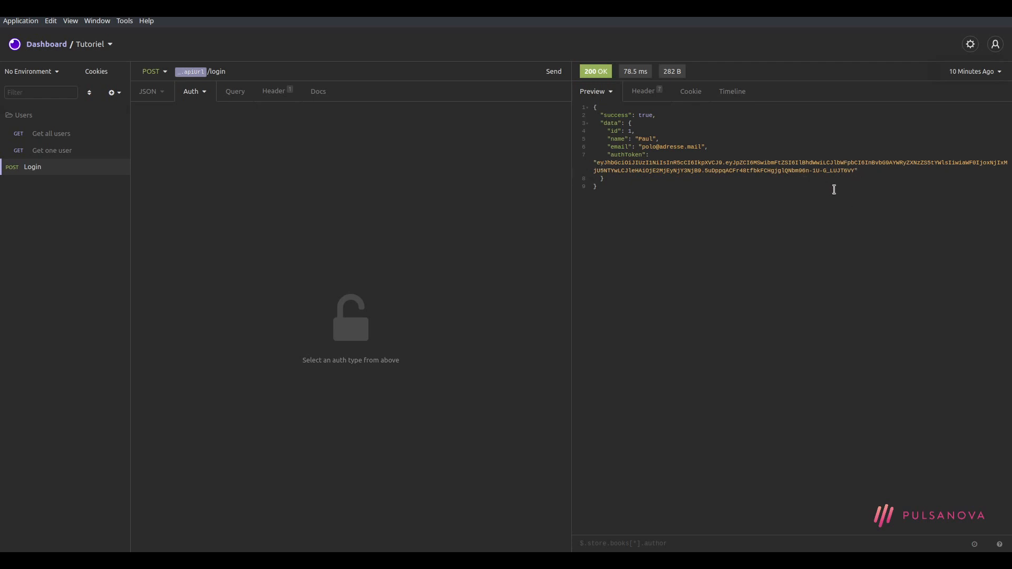
click(548, 75)
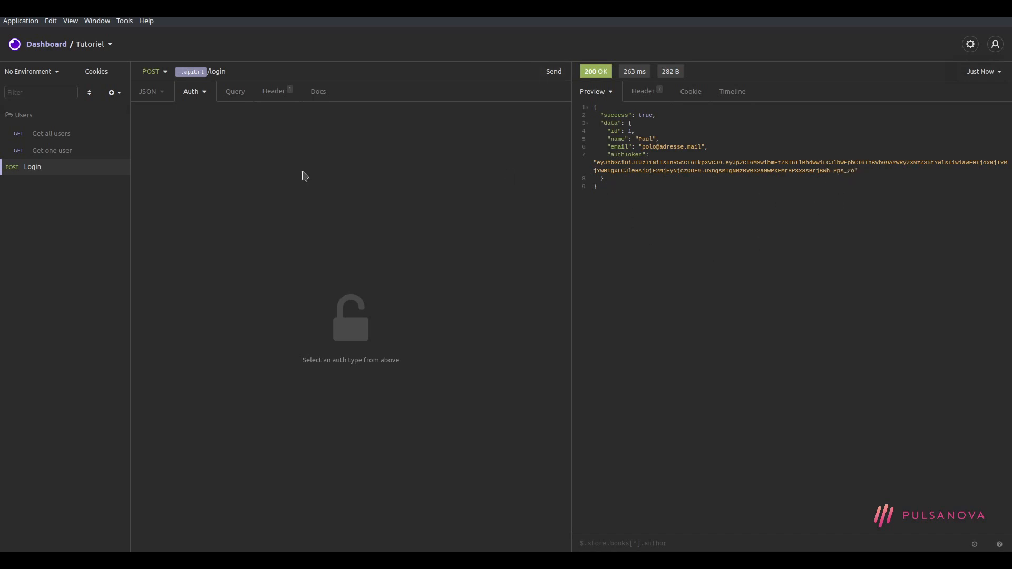
click(55, 153)
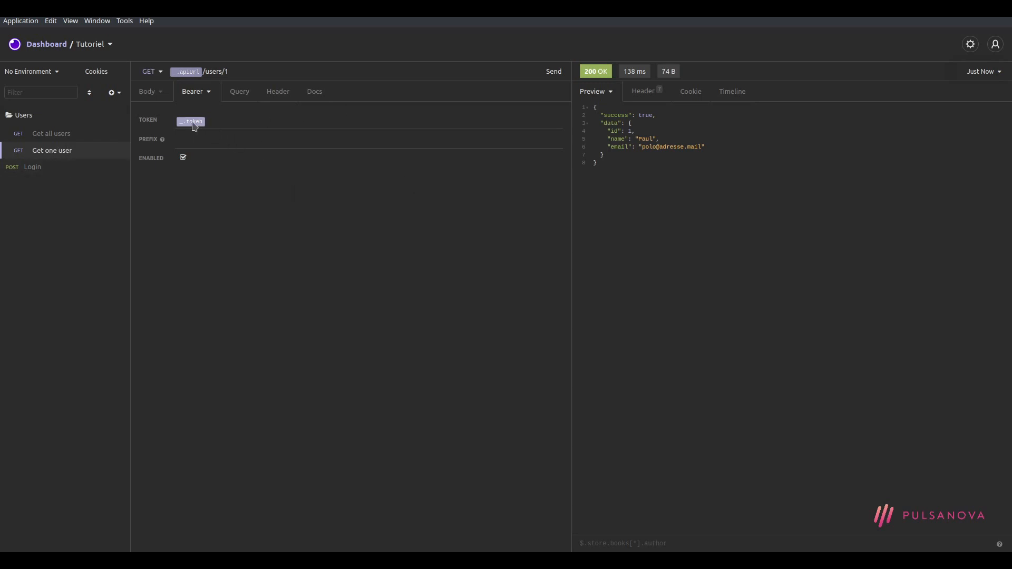
mouse_move(194, 125)
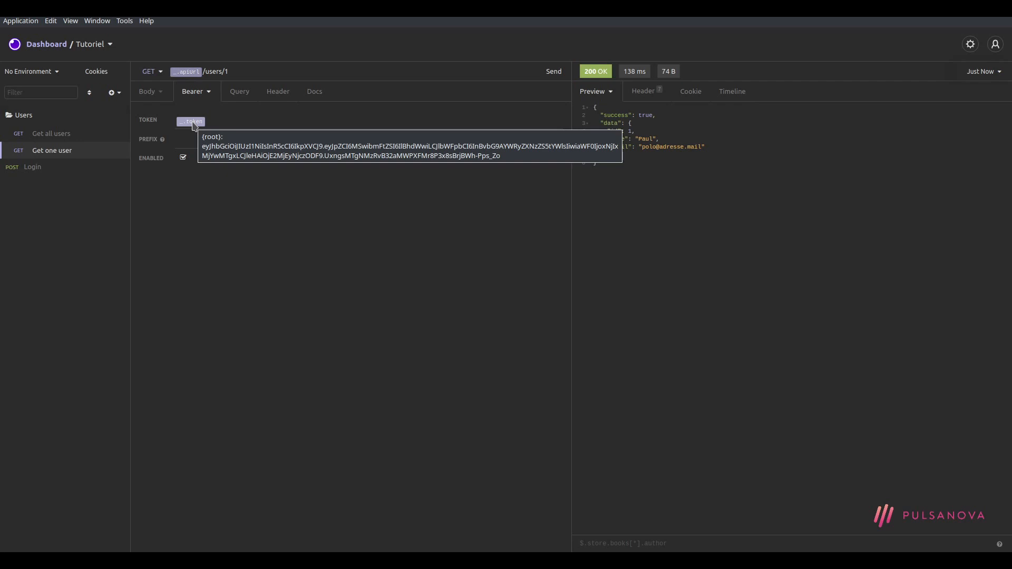
click(555, 74)
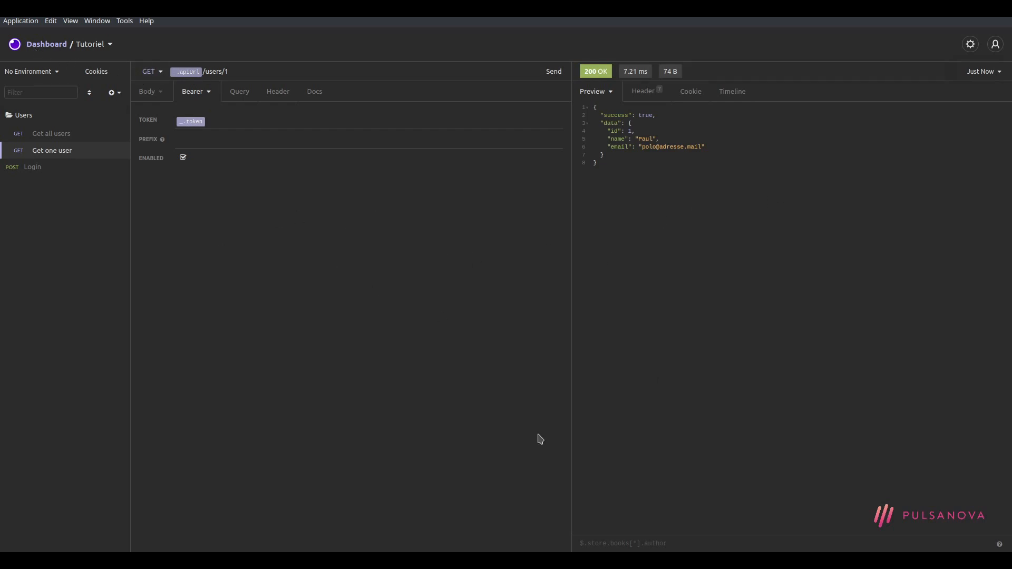
click(52, 44)
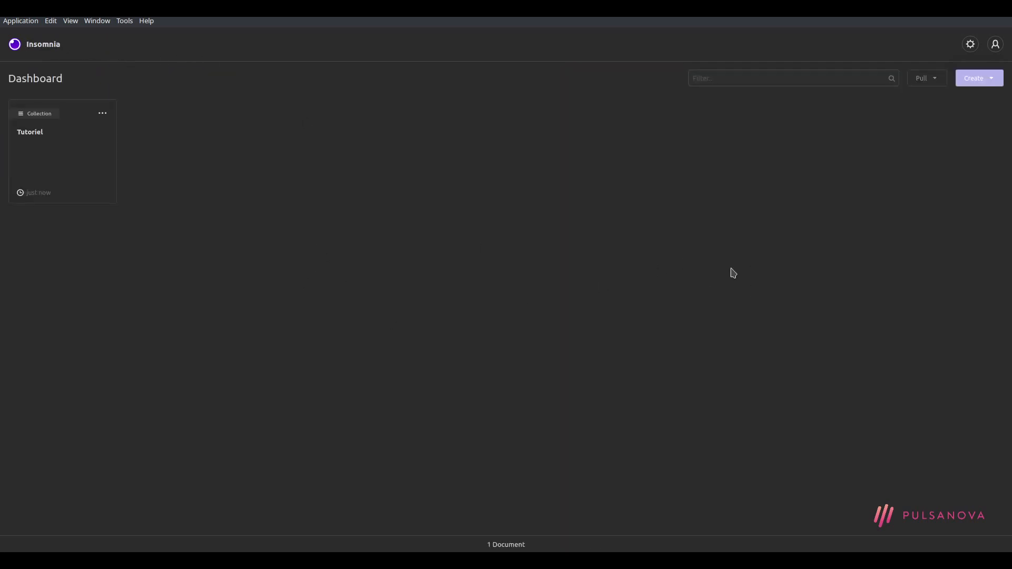